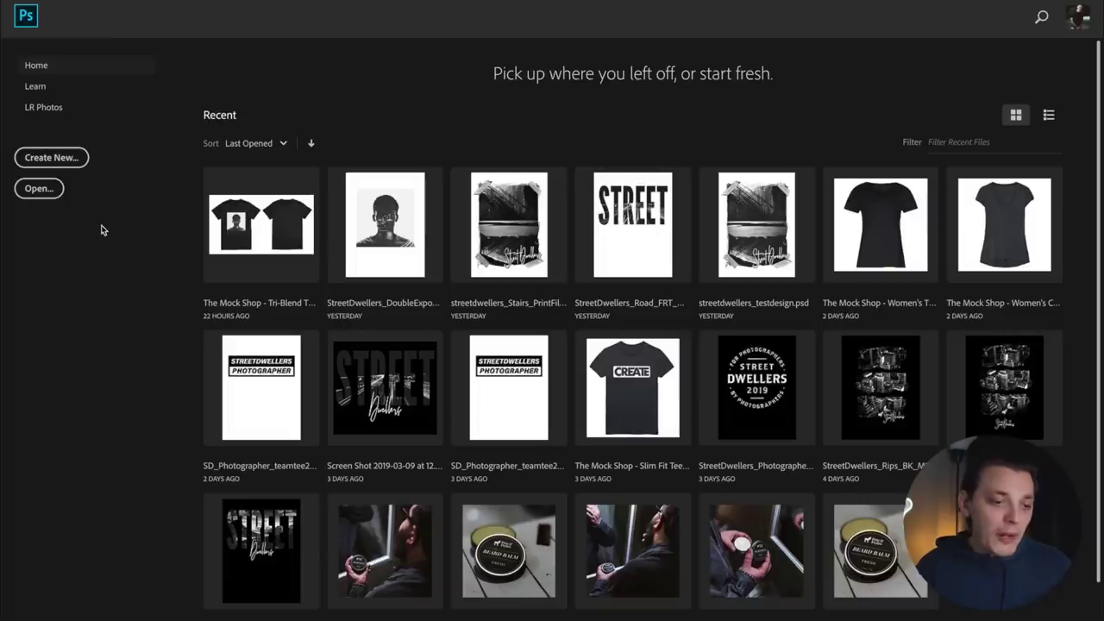
Start a new document and set it to 14 inches wide, 17 inches high and 300 pixels/inch
left_click(70, 160)
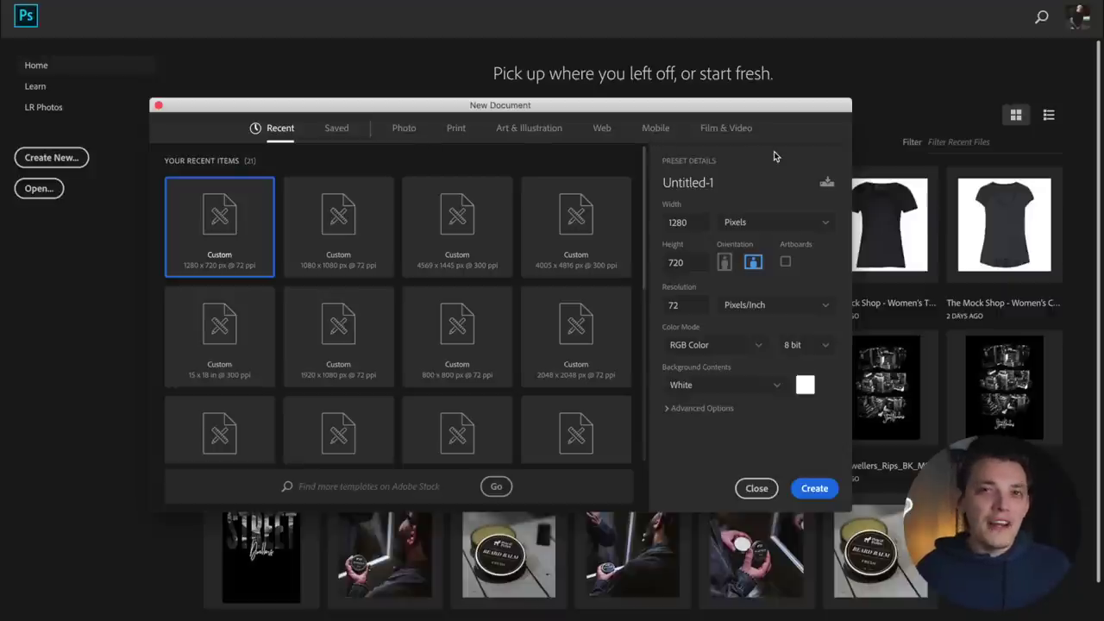
left_click(755, 228)
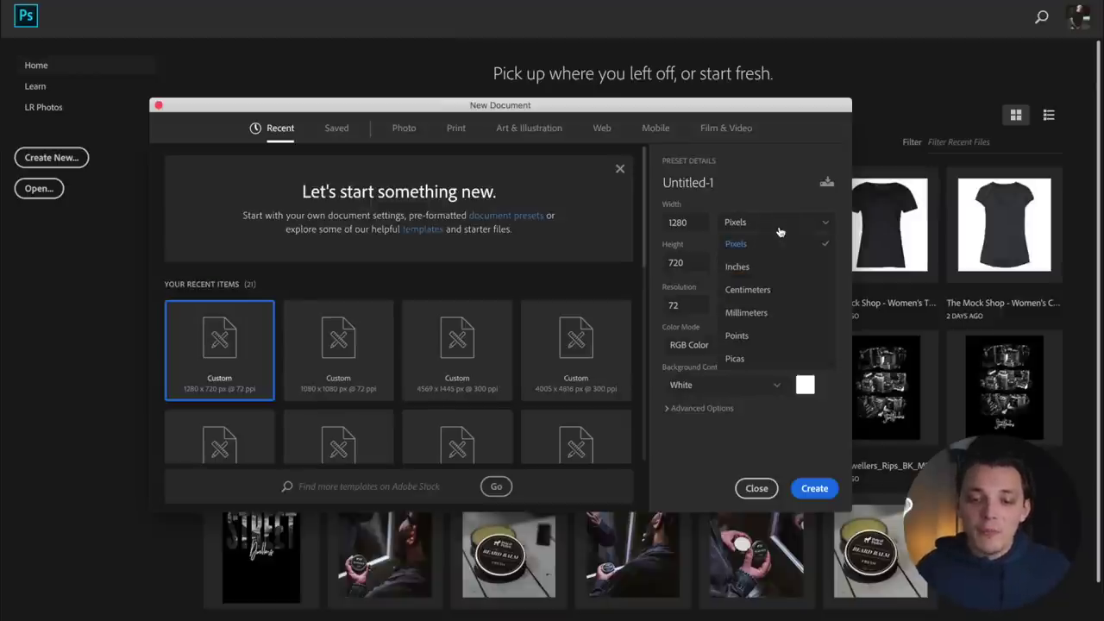
left_click(763, 269)
double_click(696, 224)
type("14")
double_click(687, 259)
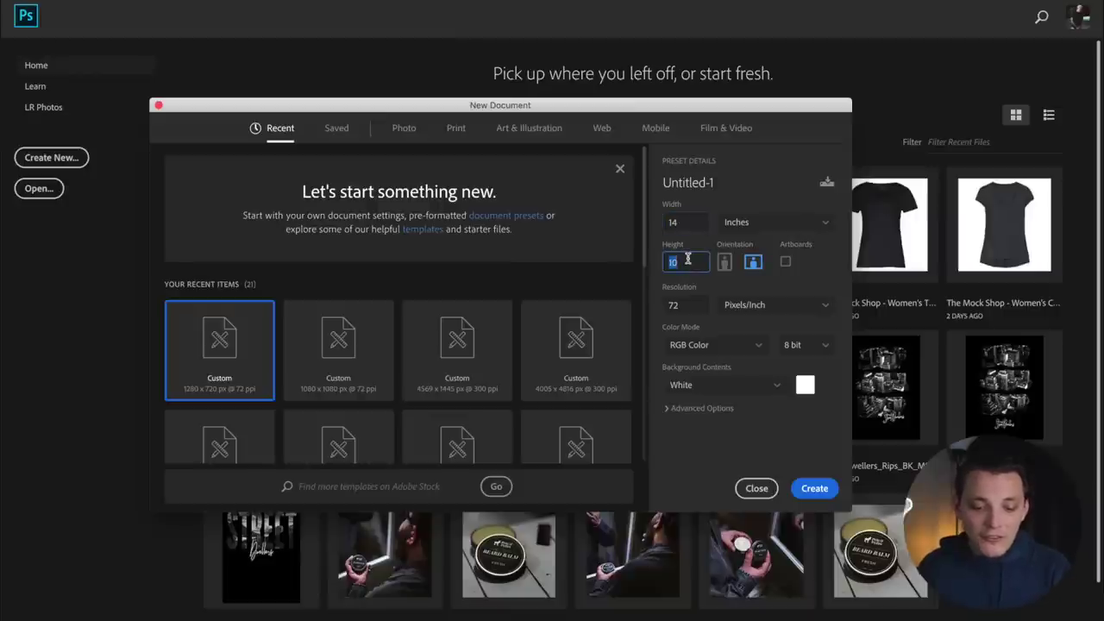
type("17")
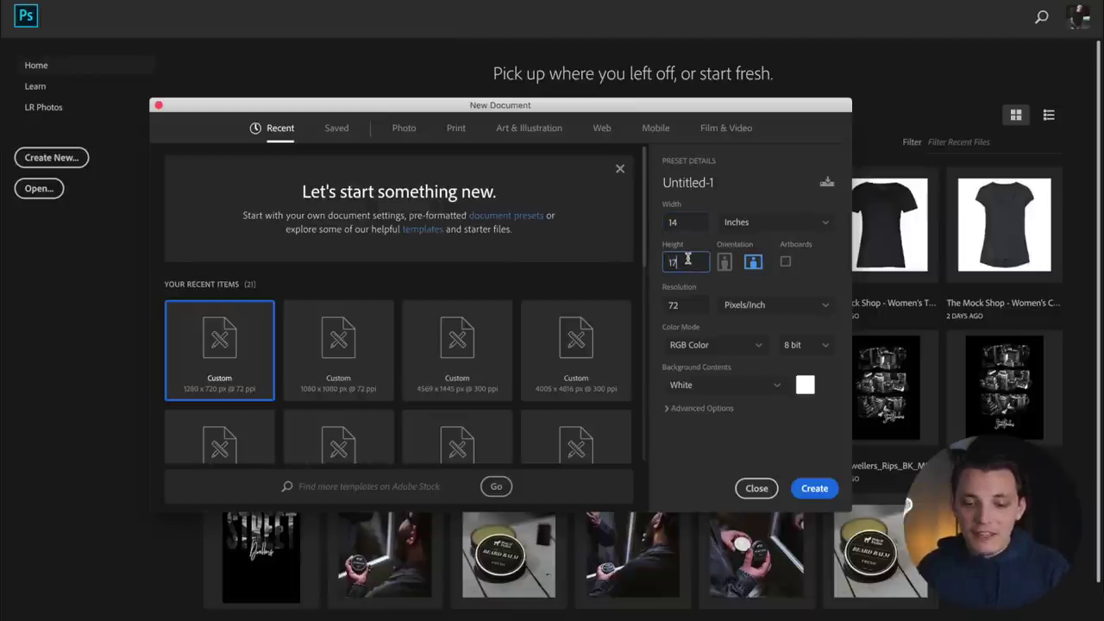
double_click(688, 310)
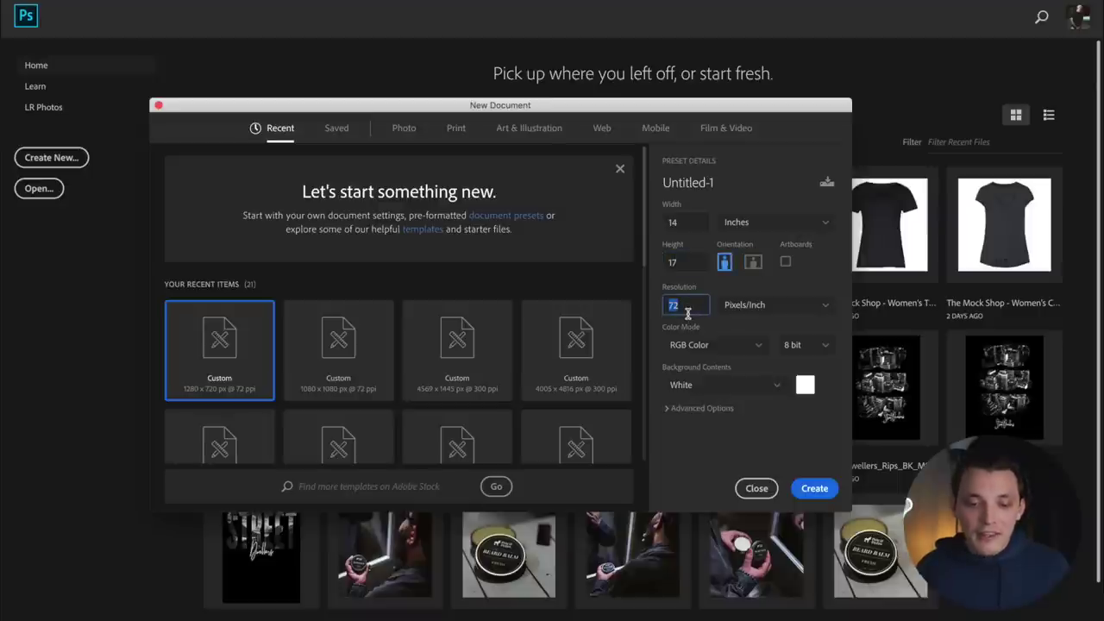
type("300")
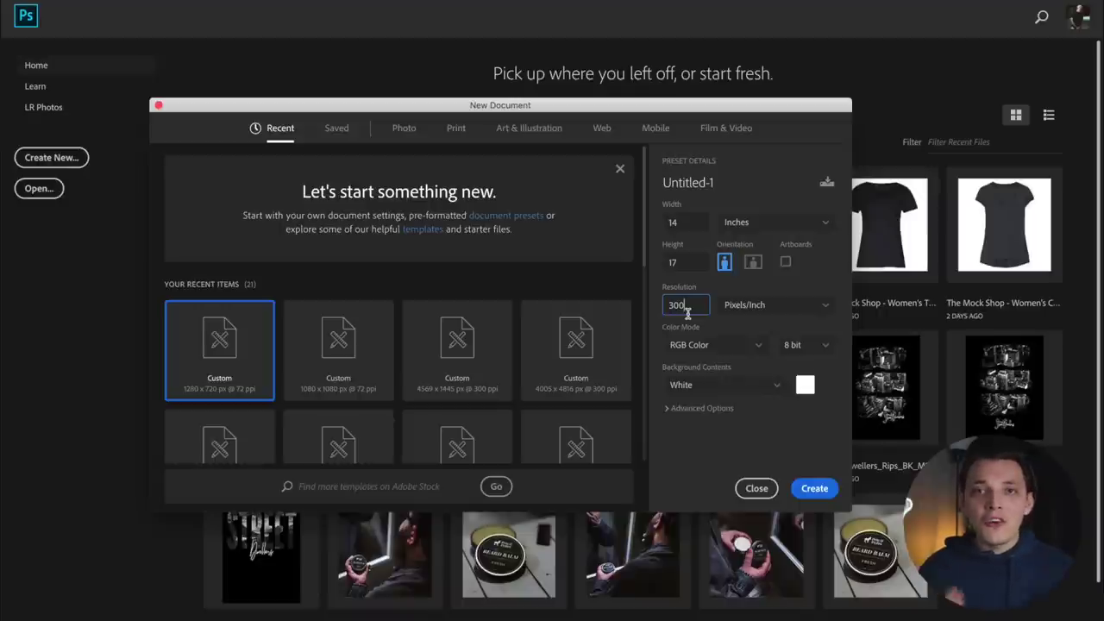
double_click(687, 313)
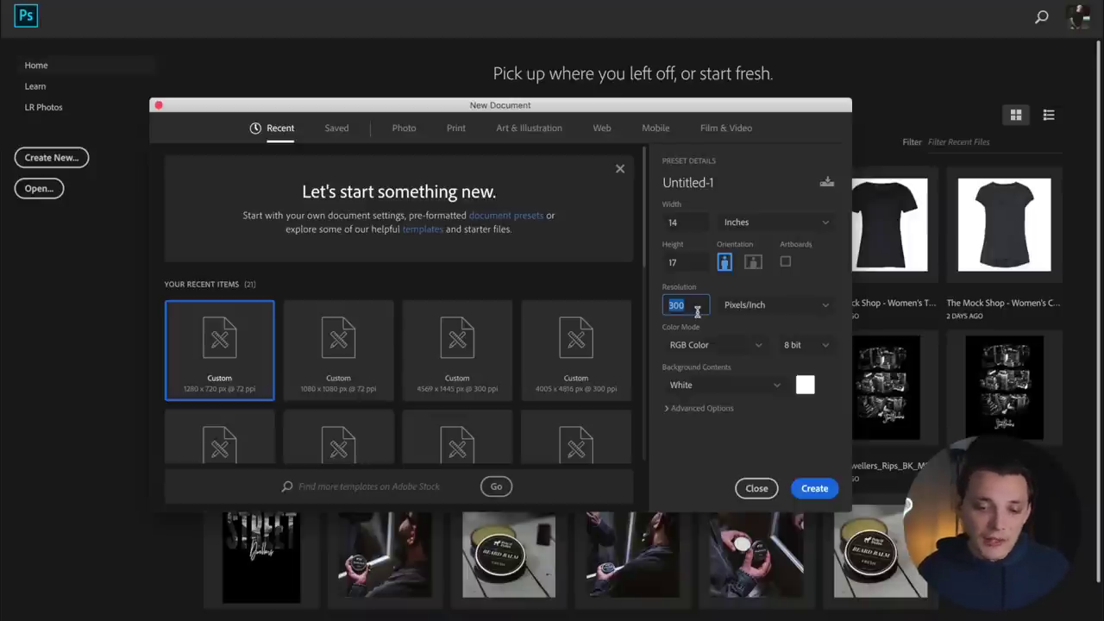
left_click(727, 324)
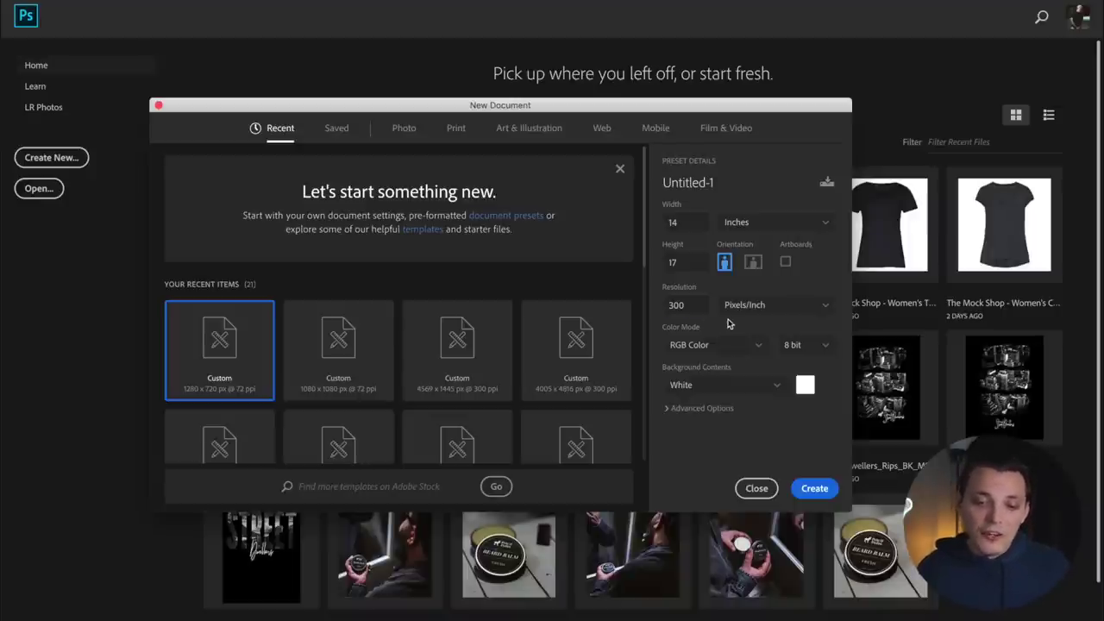
Set the new document's background to black (000000) and create the document
left_click(801, 390)
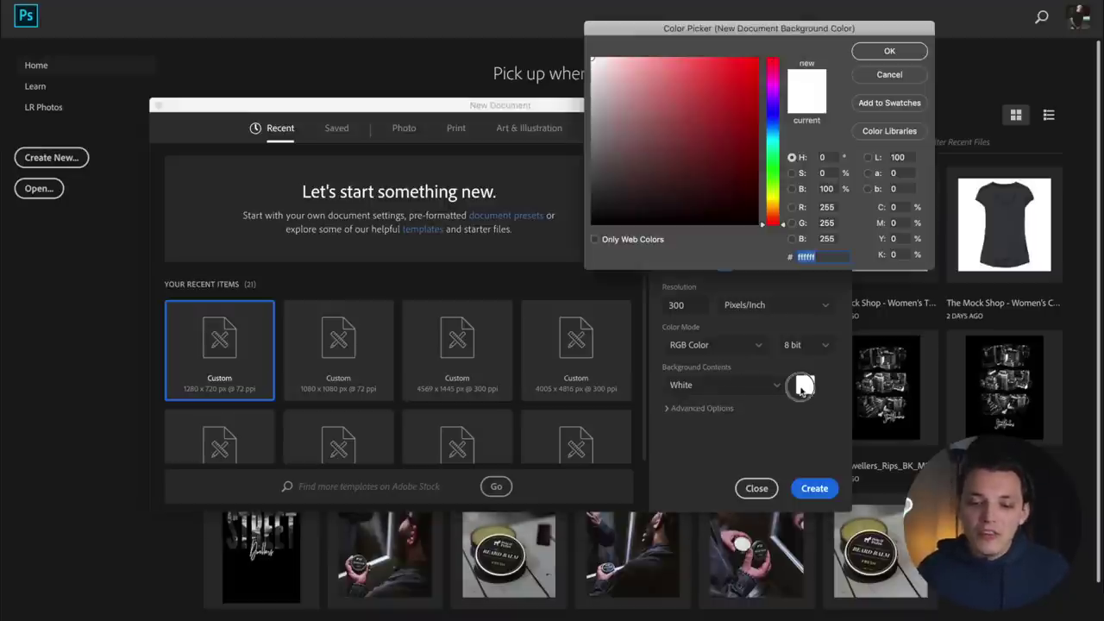
left_click_drag(627, 207, 524, 256)
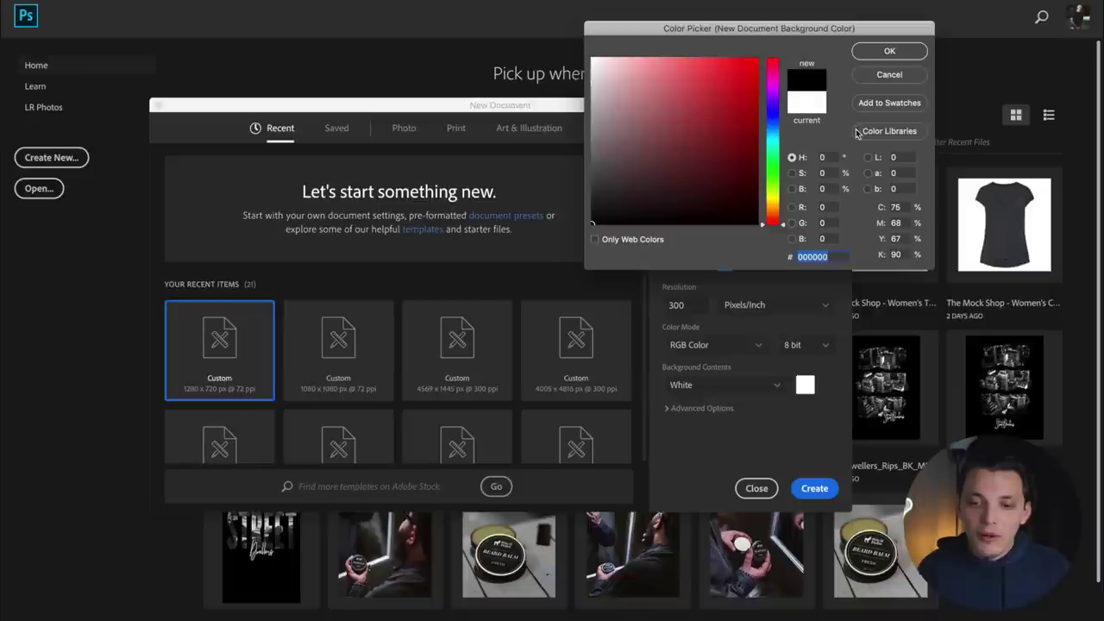
left_click(892, 53)
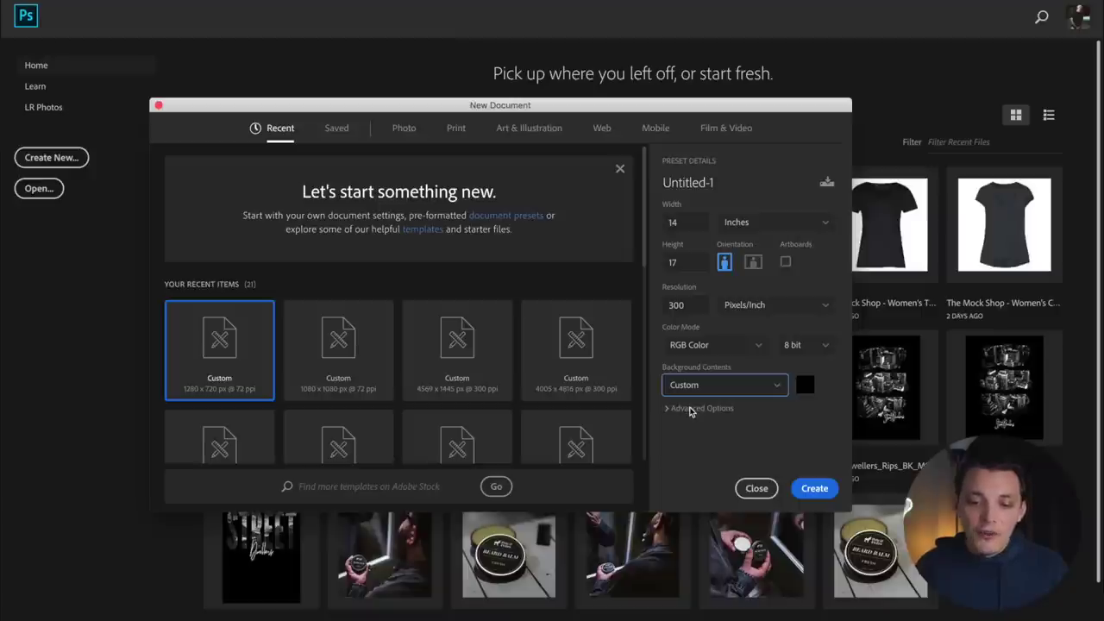
left_click(814, 488)
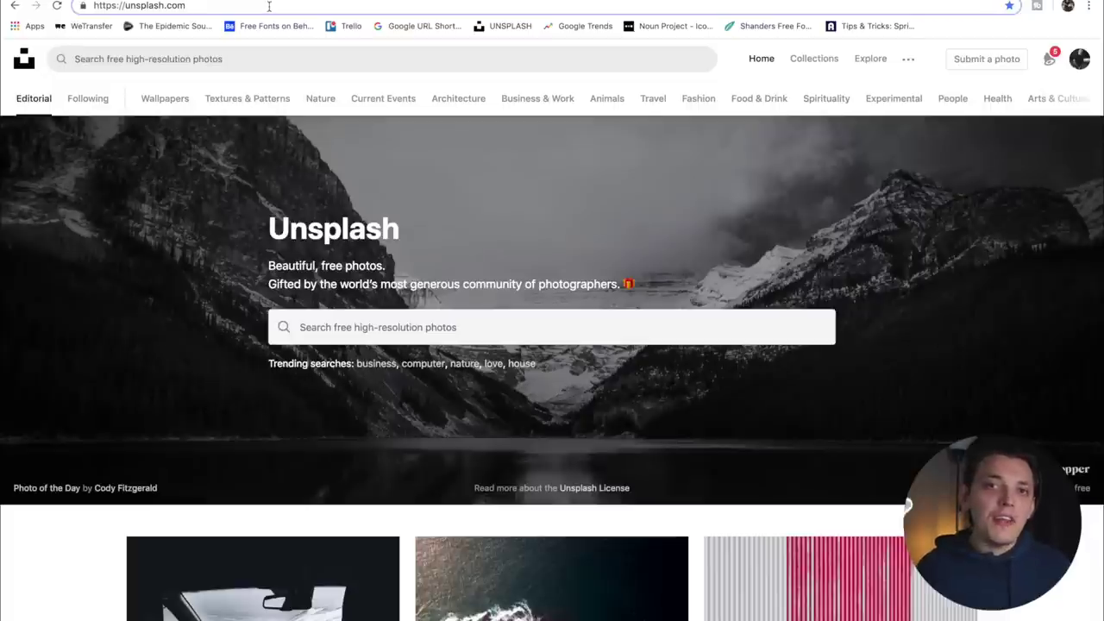
In a new tab of the web browser, open Google and search its images for "black grunge background"
key("super+t")
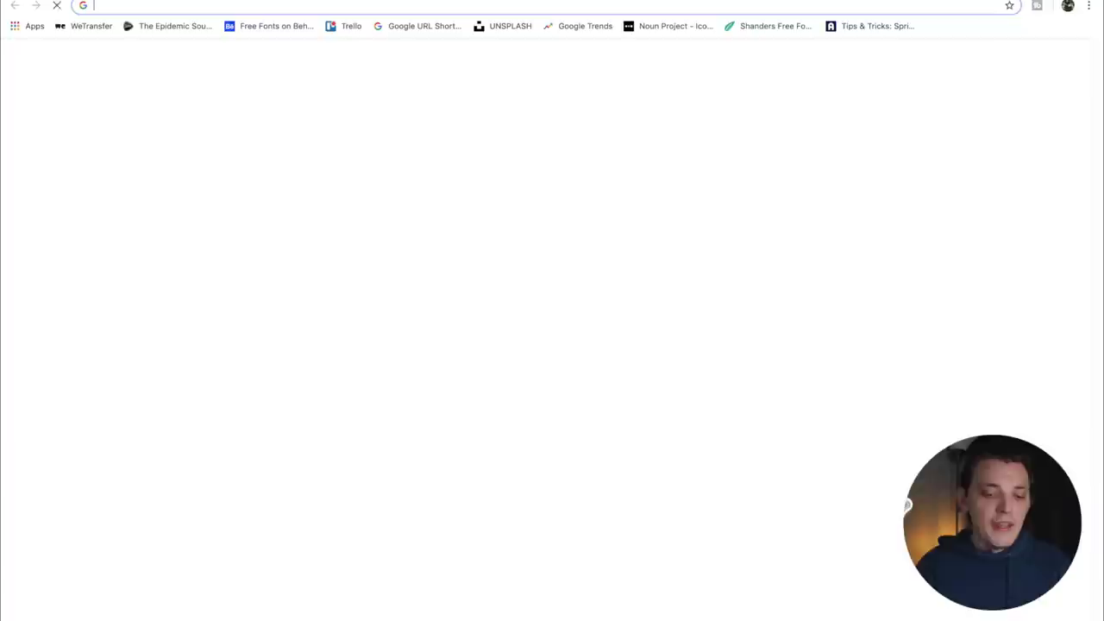
left_click(459, 236)
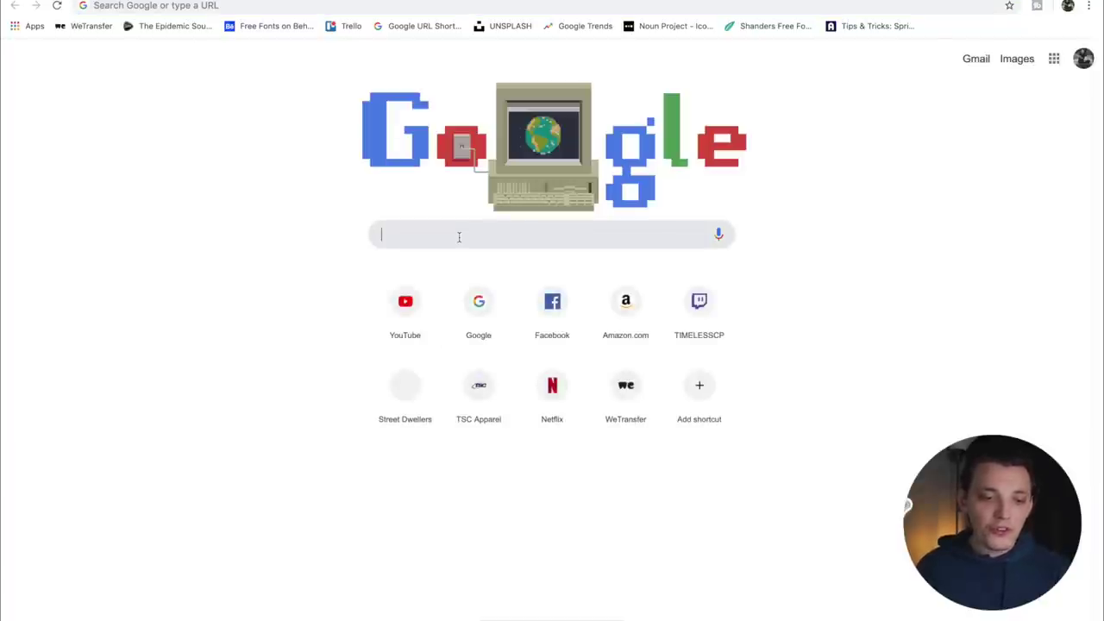
left_click(320, 10)
type("google.co")
key("Return")
left_click(520, 261)
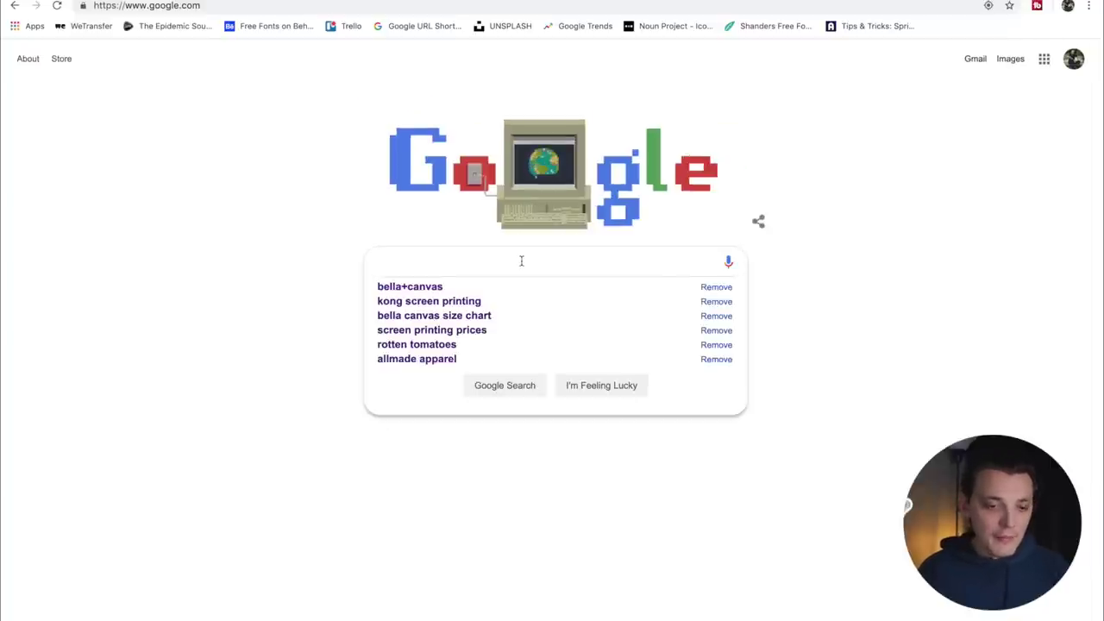
type("black g")
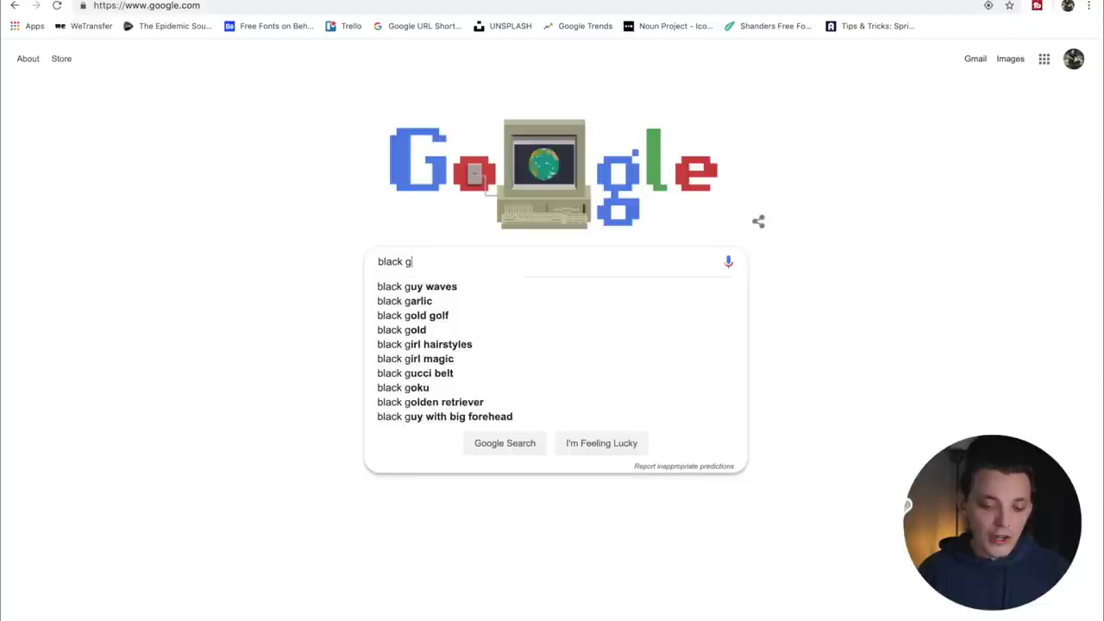
type("runge background")
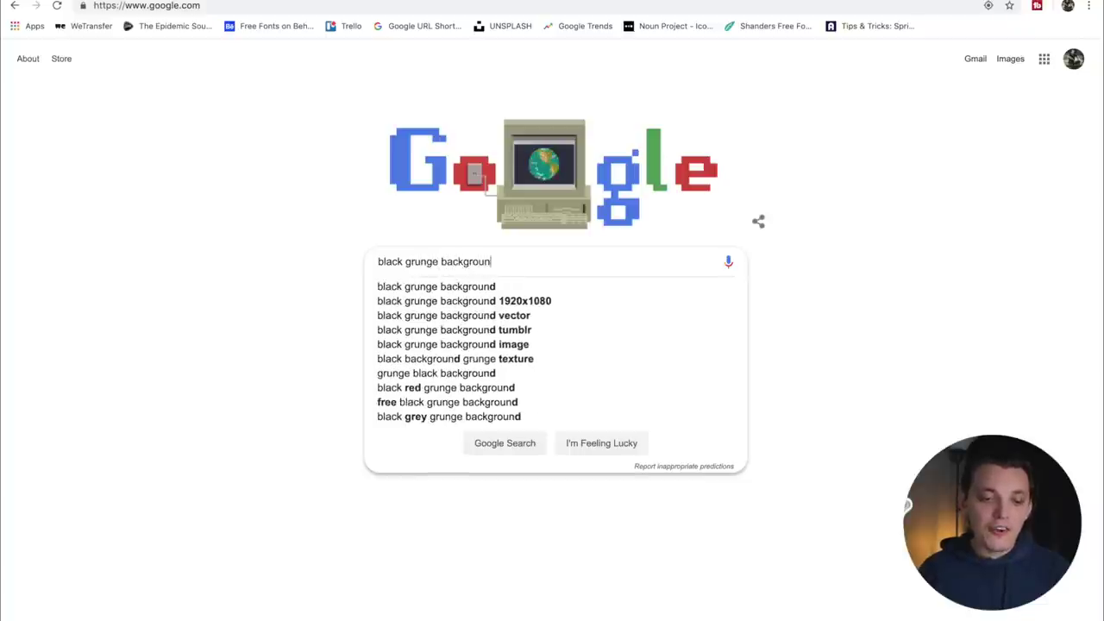
key("Return")
left_click(157, 104)
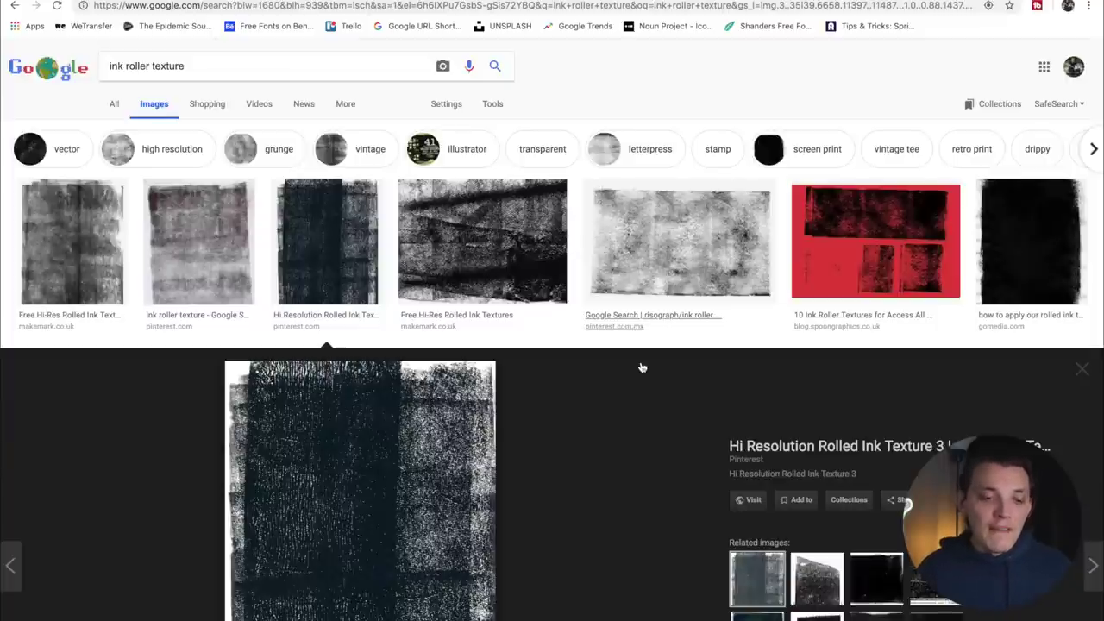
Copy the enlarged "Hi Resolution Rolled Ink Texture 3" image from the ink roller texture image results
left_click(185, 69)
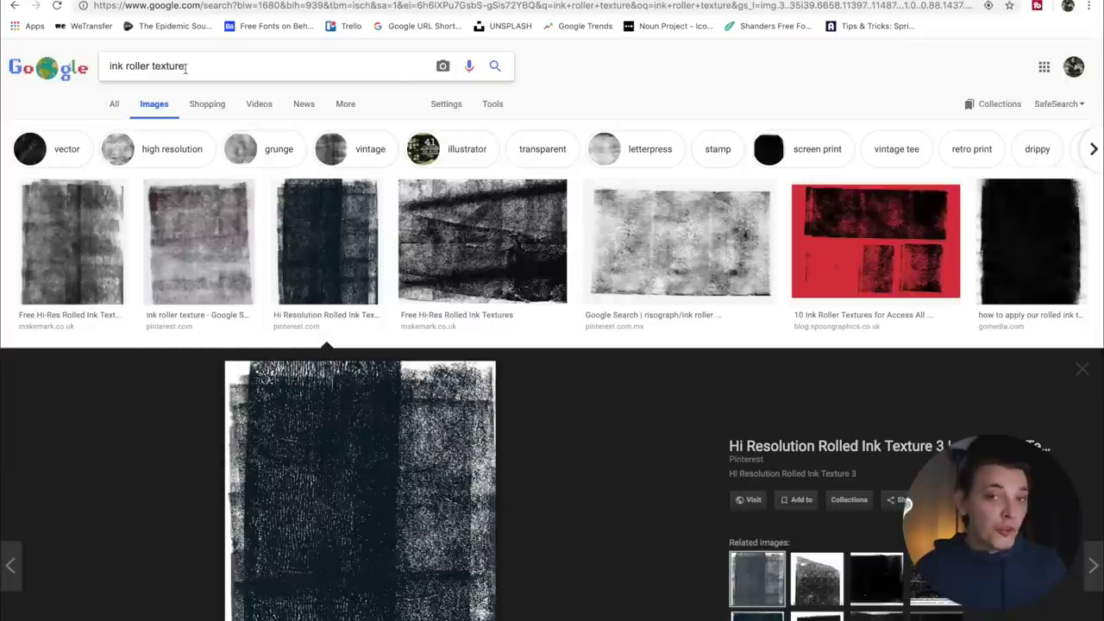
scroll(277, 434, "down", 1)
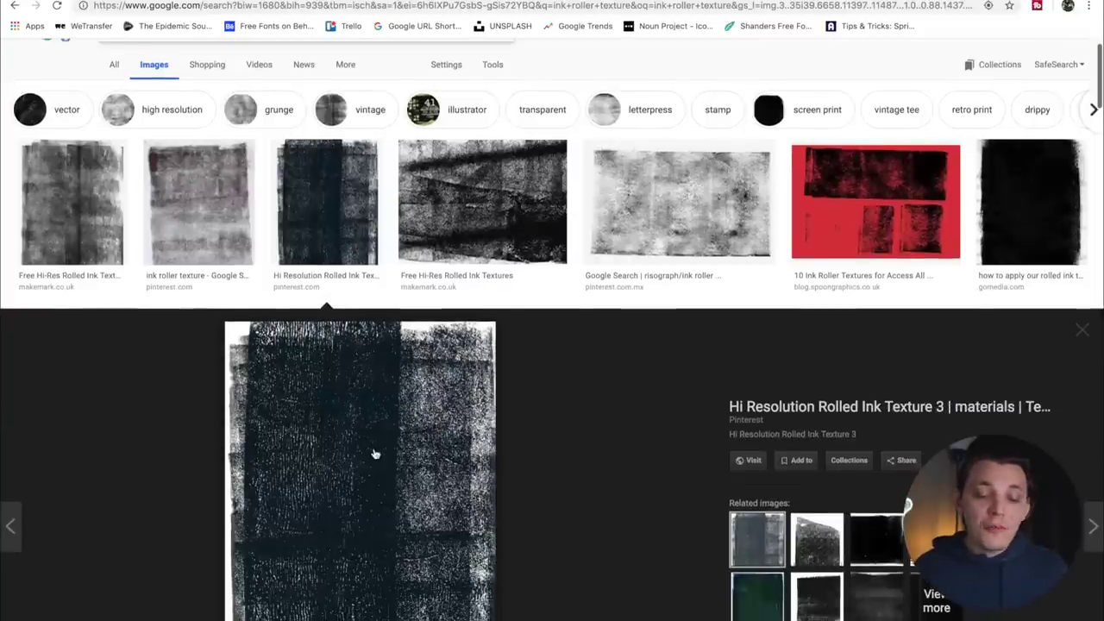
scroll(363, 445, "down", 3)
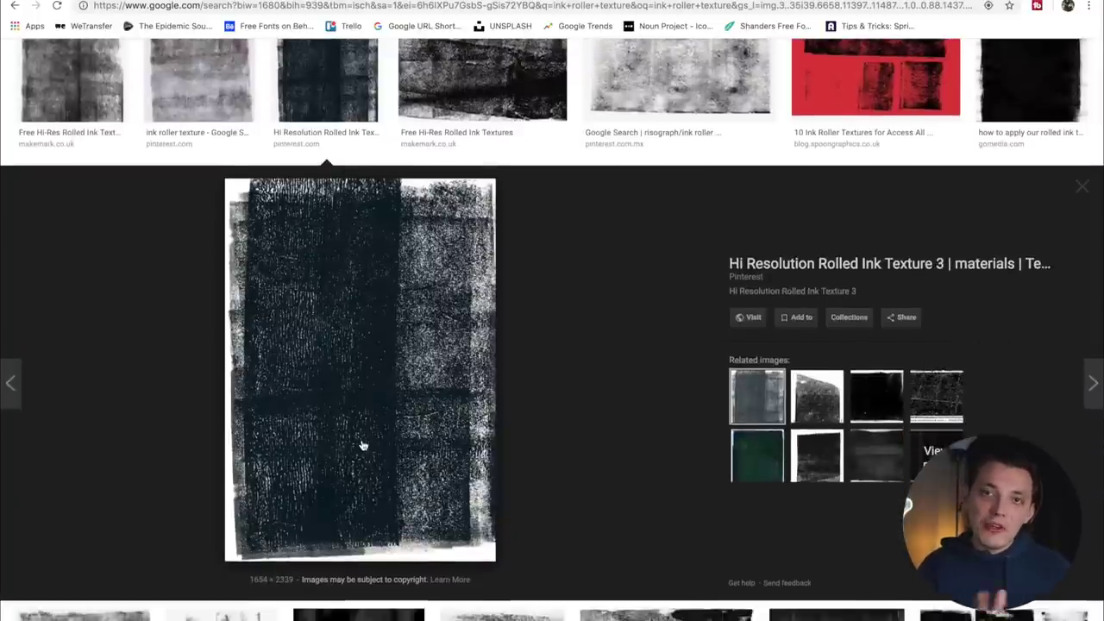
right_click(372, 328)
left_click(417, 432)
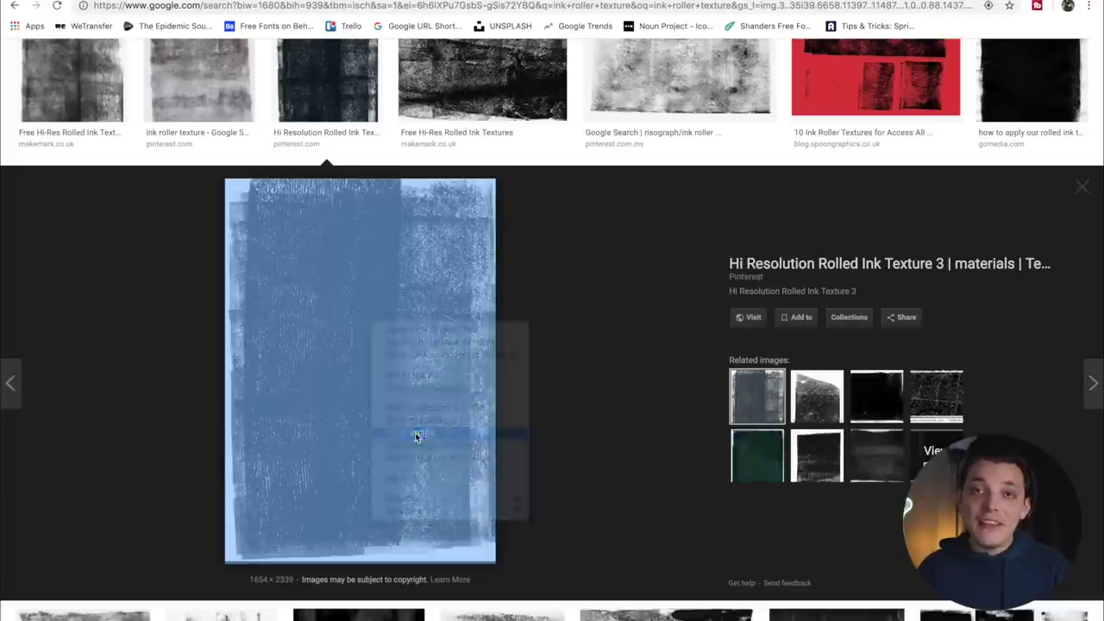
left_click(555, 376)
scroll(519, 341, "up", 3)
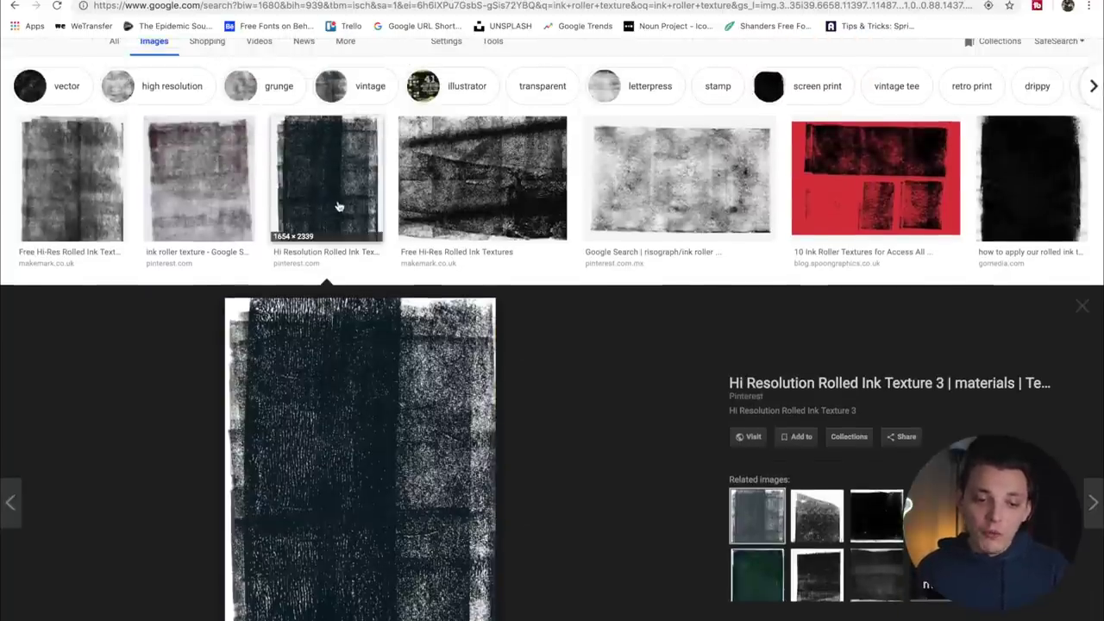
scroll(377, 498, "down", 2)
right_click(356, 374)
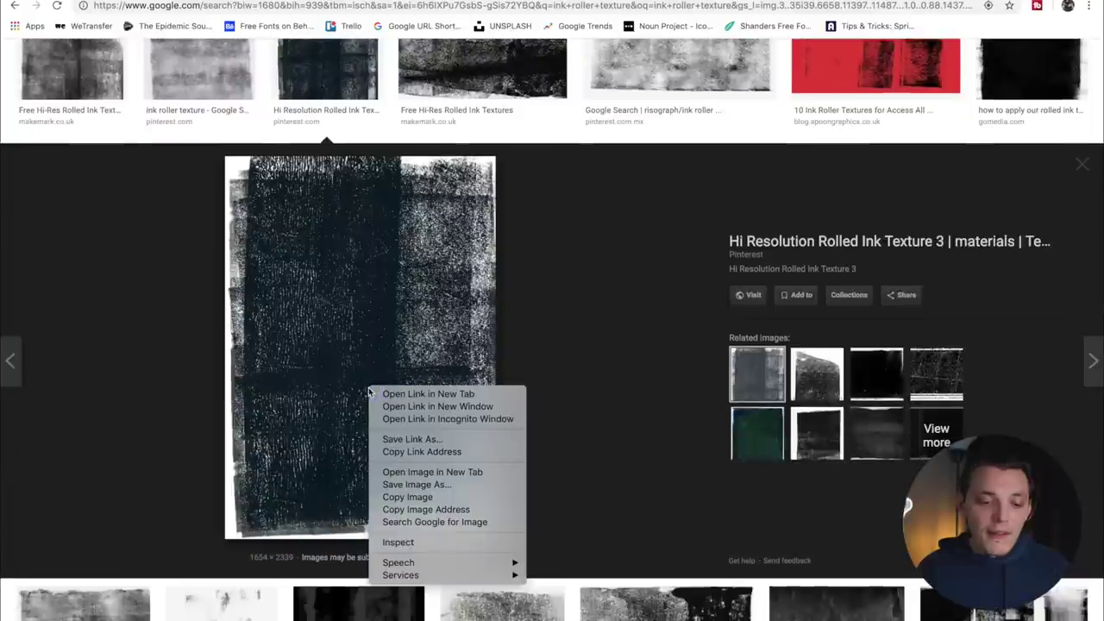
left_click(409, 498)
Switch to Photoshop, paste the ink texture into the black document and scale it up to cover most of the canvas
left_click(264, 608)
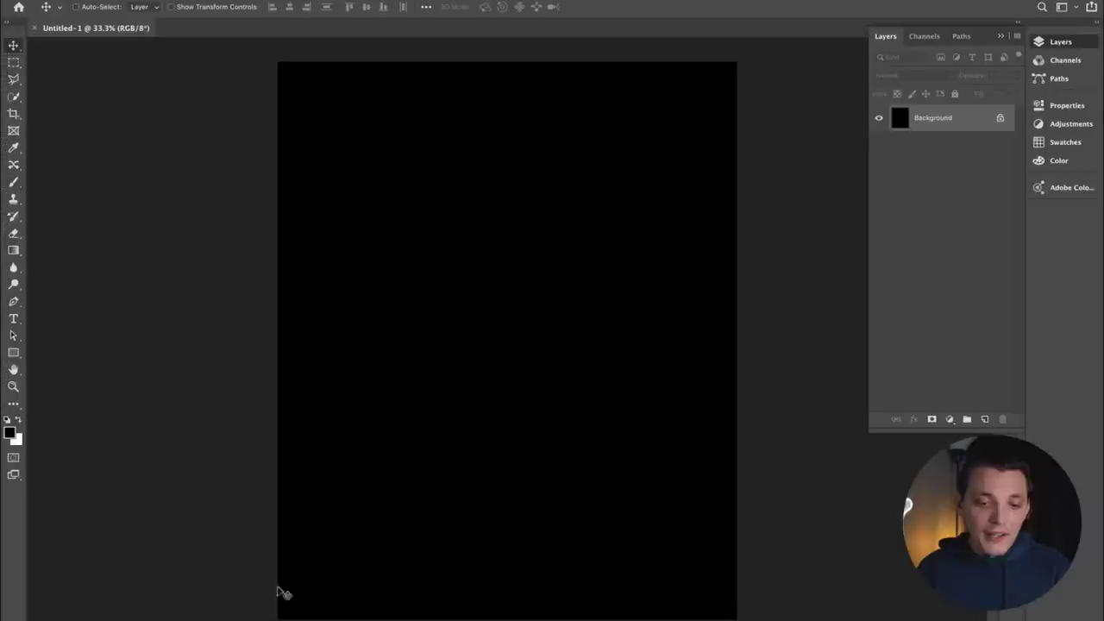
key("super+v")
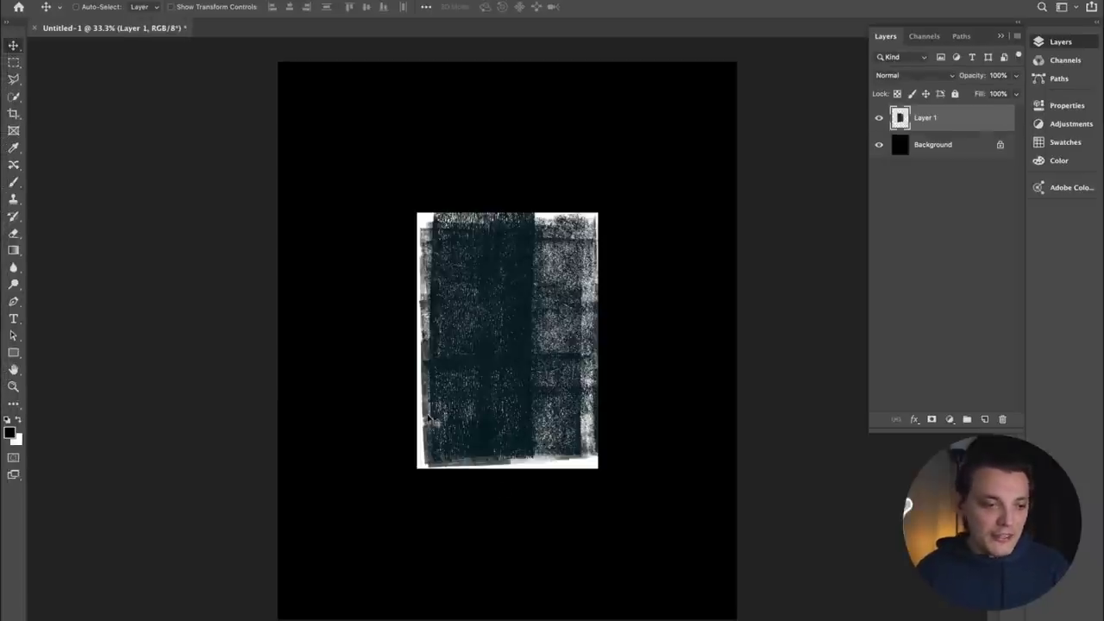
key("super+t")
left_click_drag(416, 211, 303, 137)
key("Return")
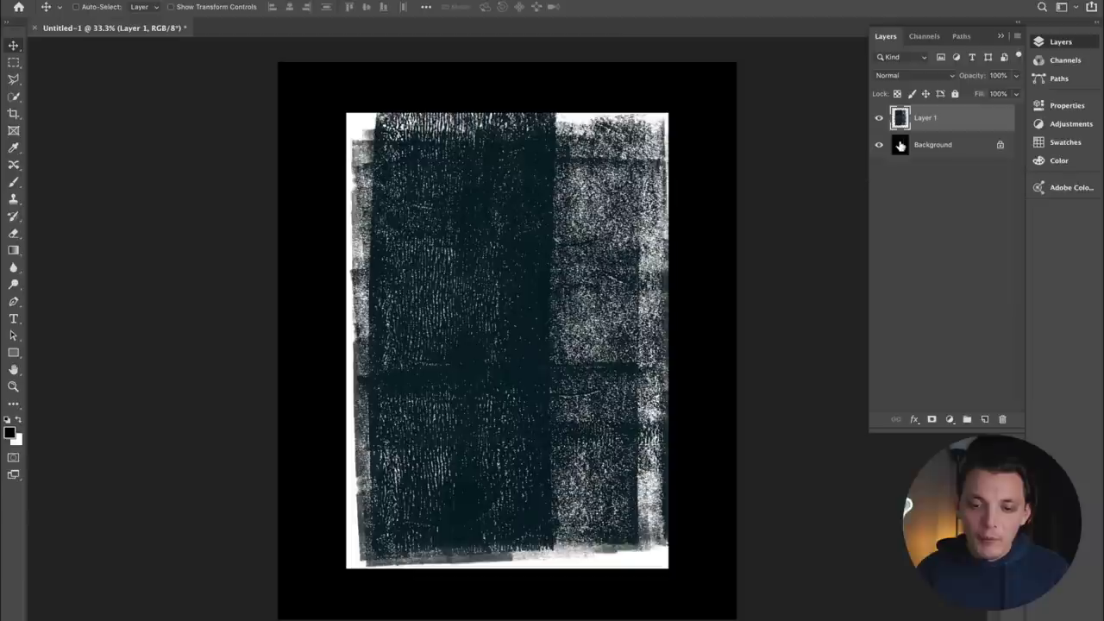
Rename the pasted texture layer as Background and add "grunge" at the front of the name
double_click(930, 118)
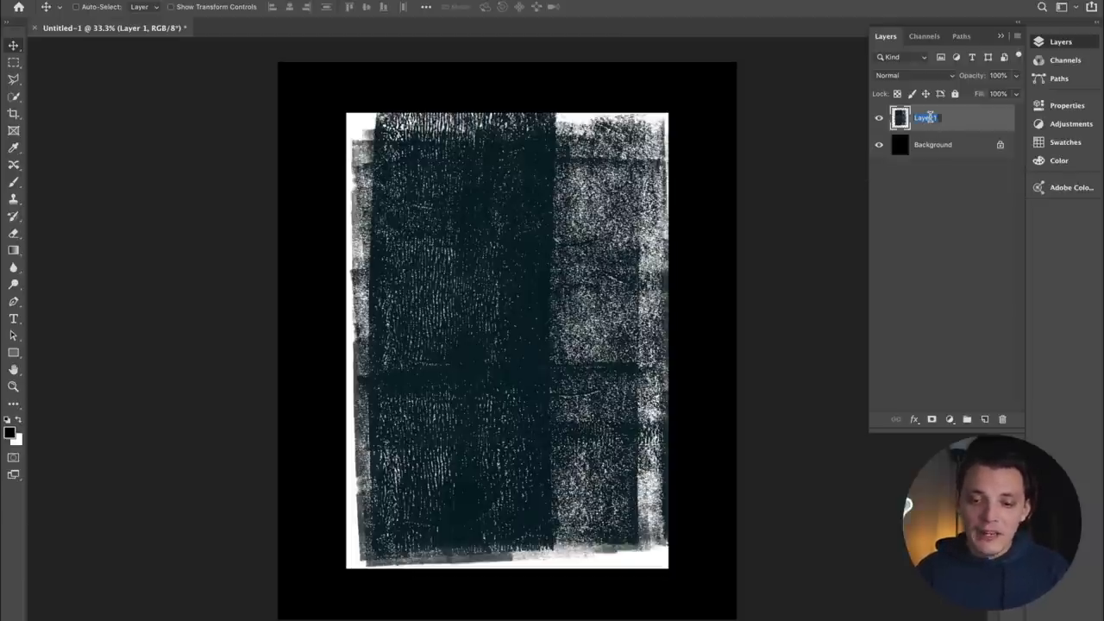
type("Backg")
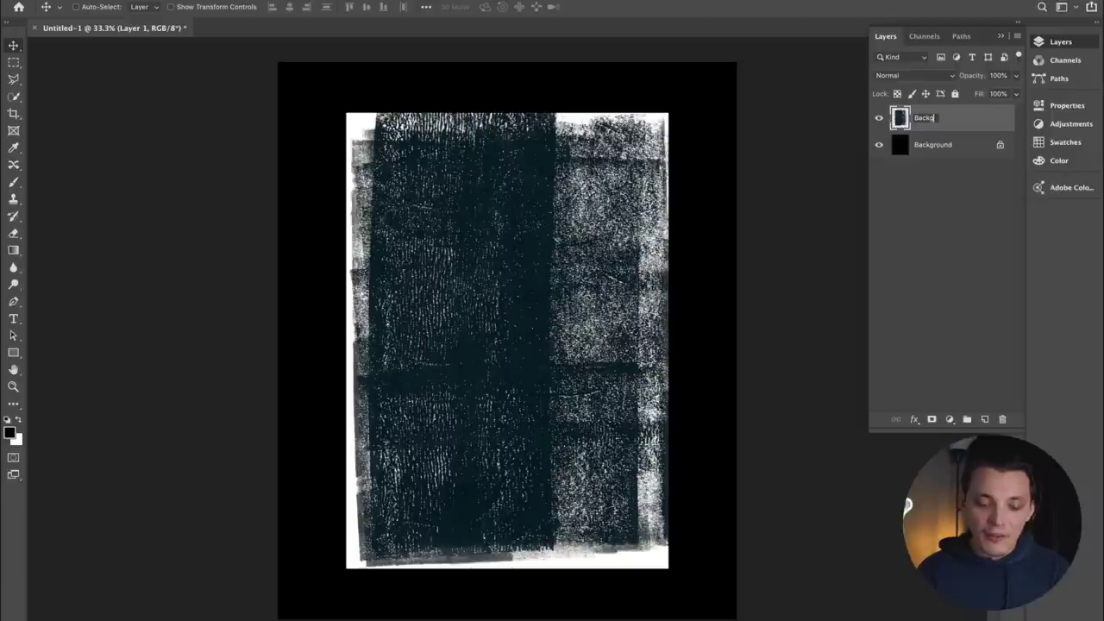
type("round")
key("Return")
double_click(935, 117)
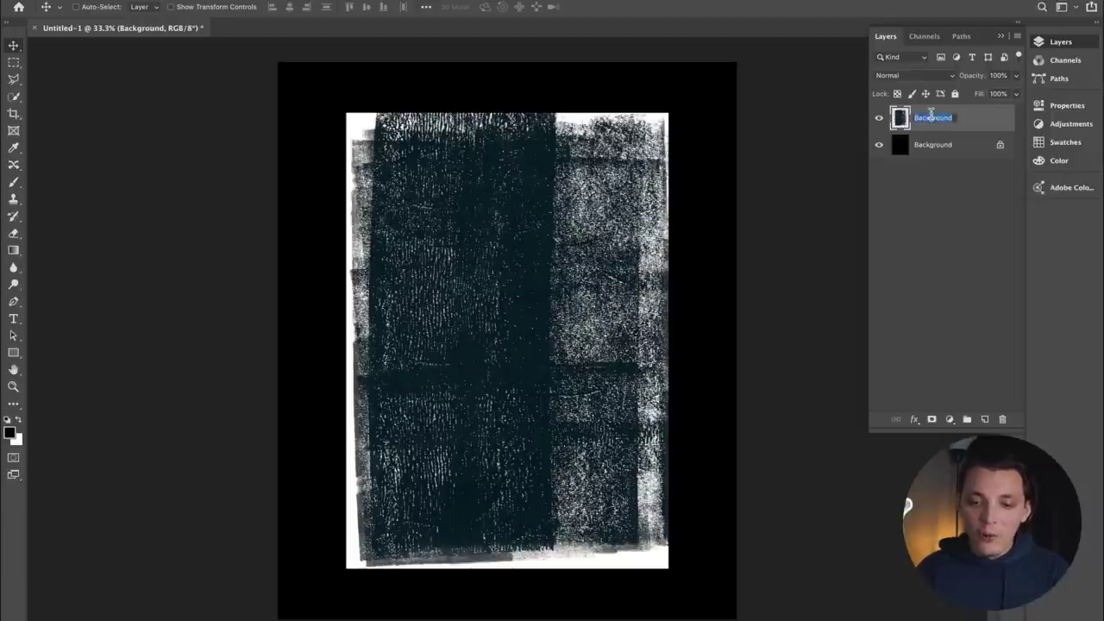
left_click(915, 118)
type("grunge")
key("Return")
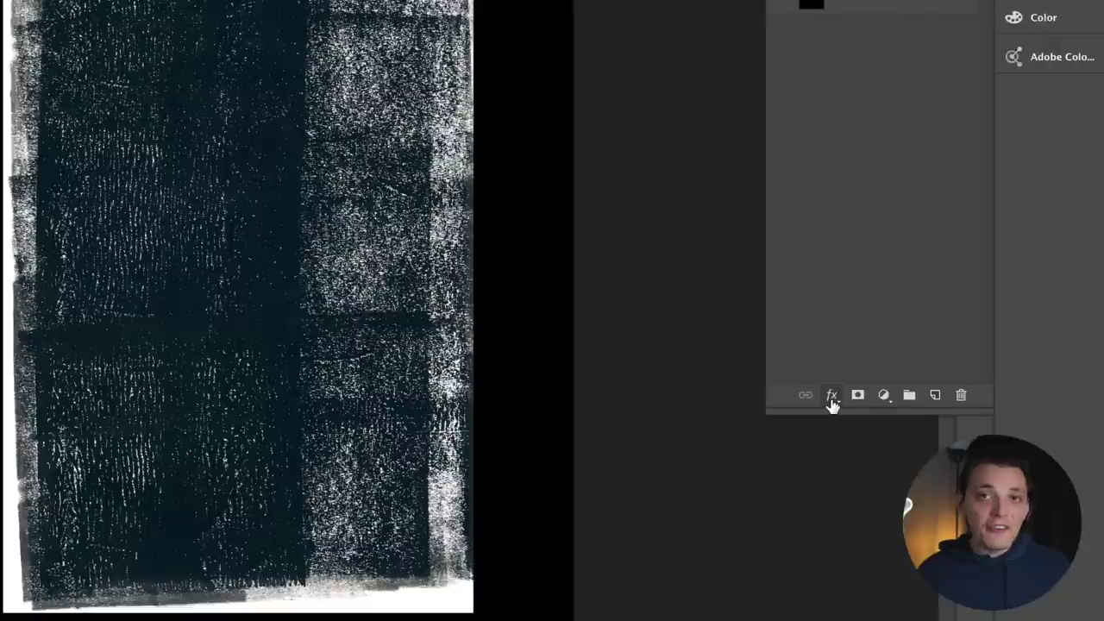
Blend out the lightest tones of the grunge Background layer with Blend If, splitting its This Layer highlight range to 189 / 216
left_click(832, 399)
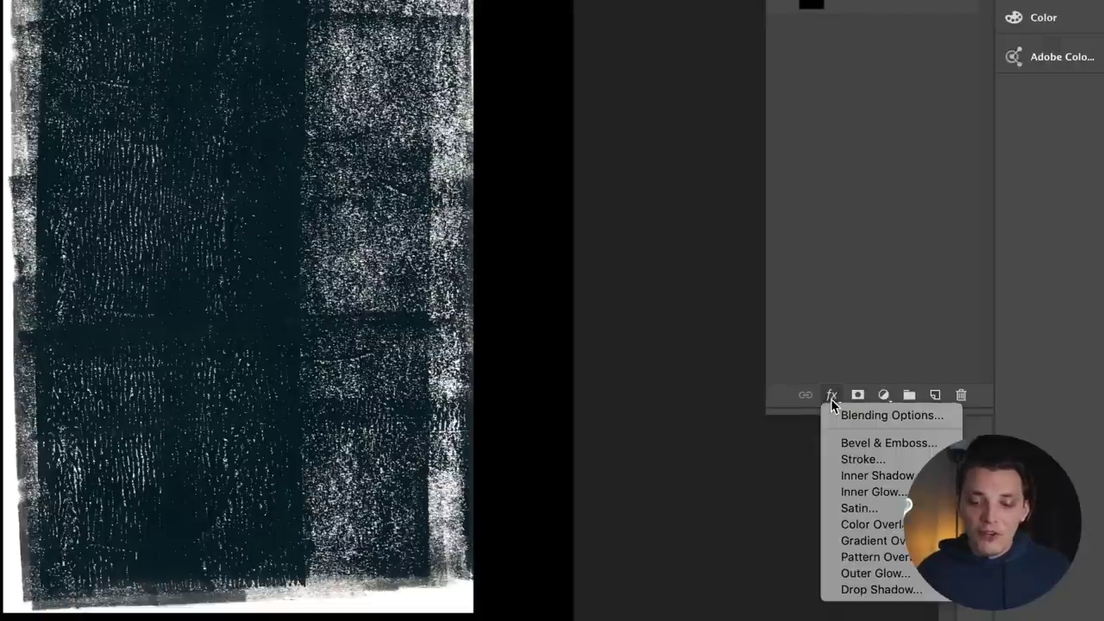
left_click(850, 417)
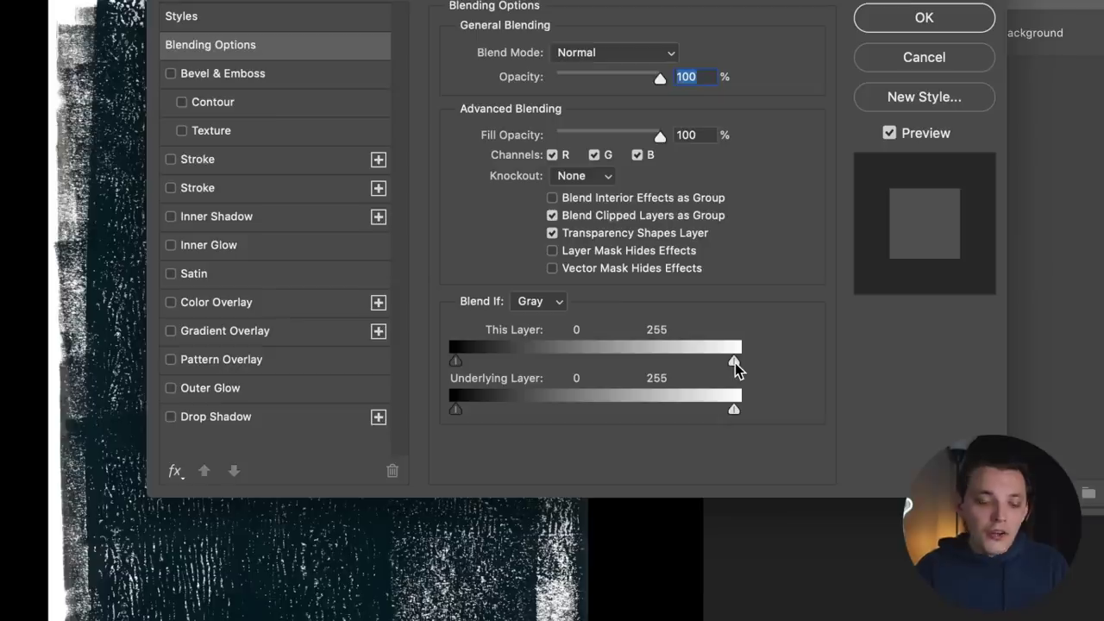
key("alt")
left_click_drag(733, 366, 683, 369)
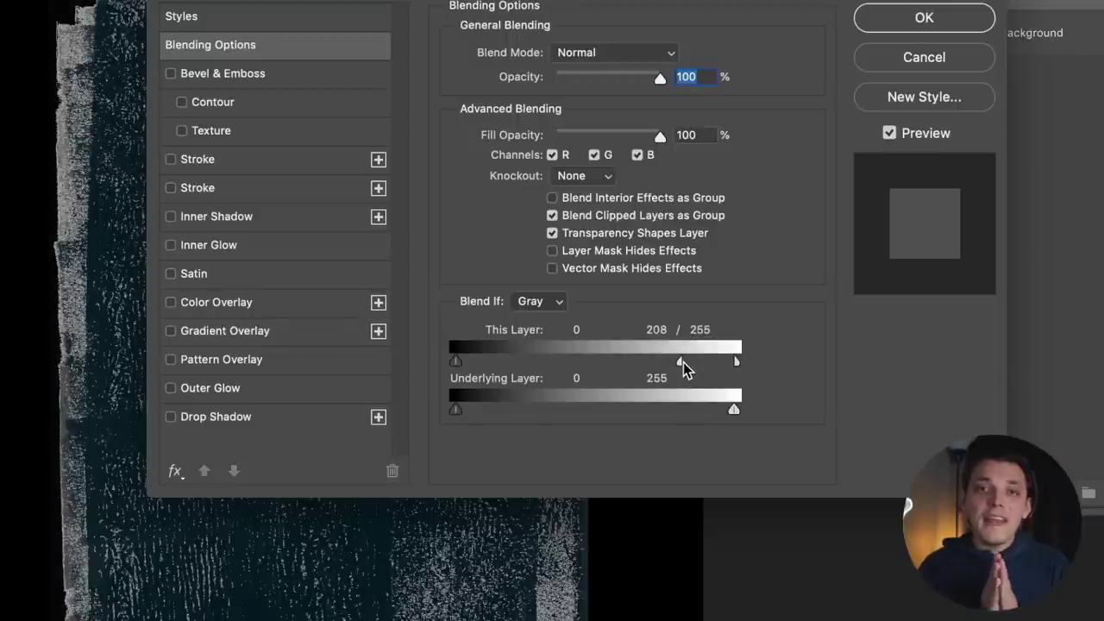
left_click_drag(685, 369, 666, 363)
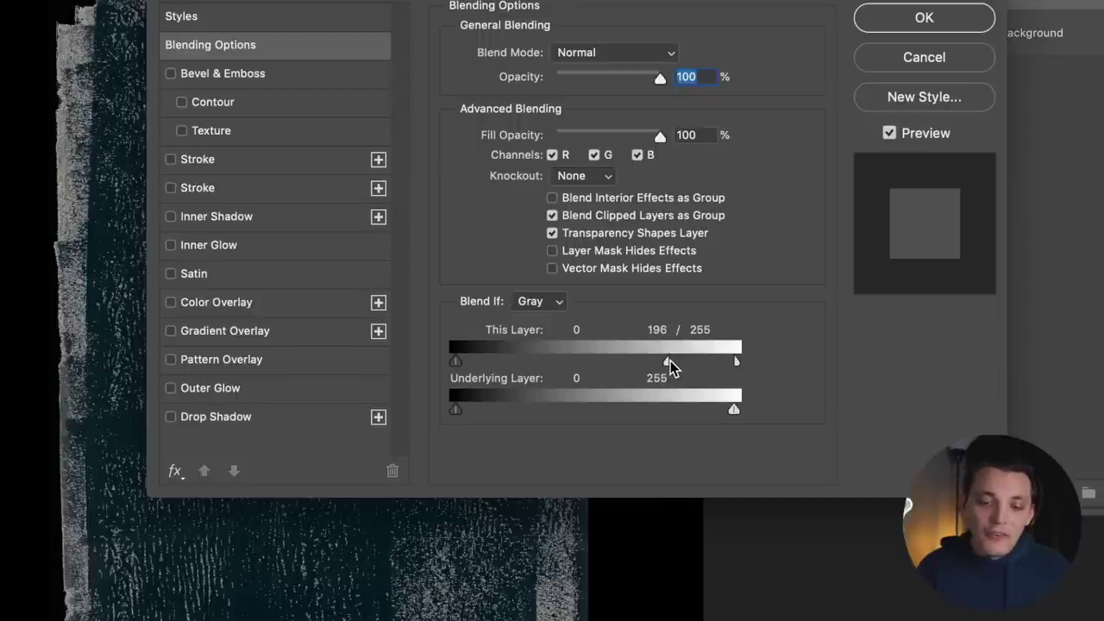
left_click_drag(737, 361, 660, 361)
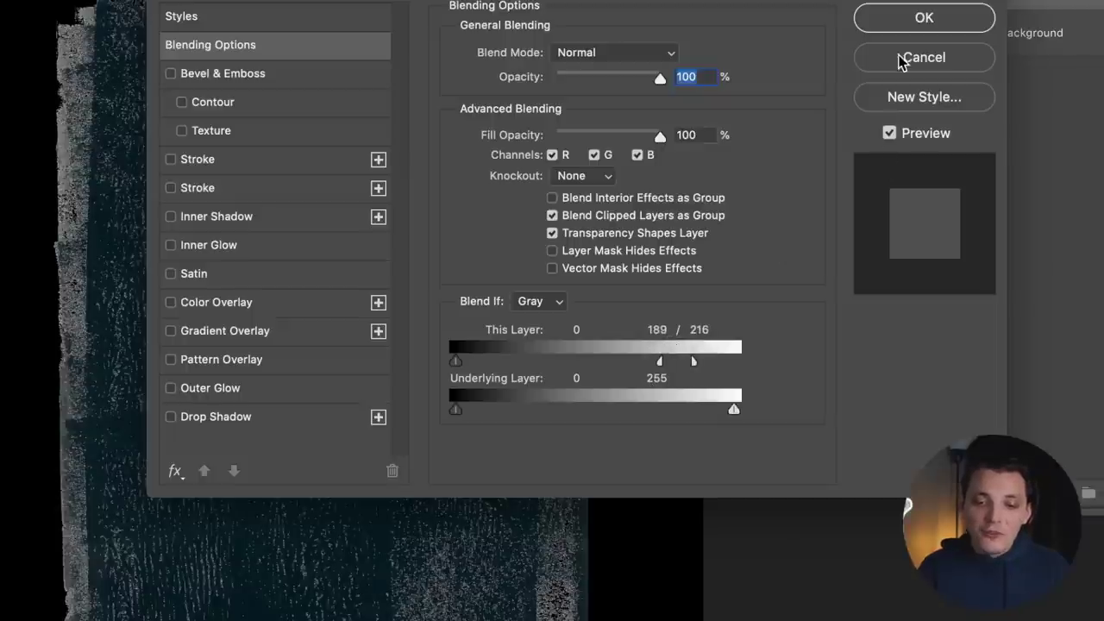
left_click(924, 19)
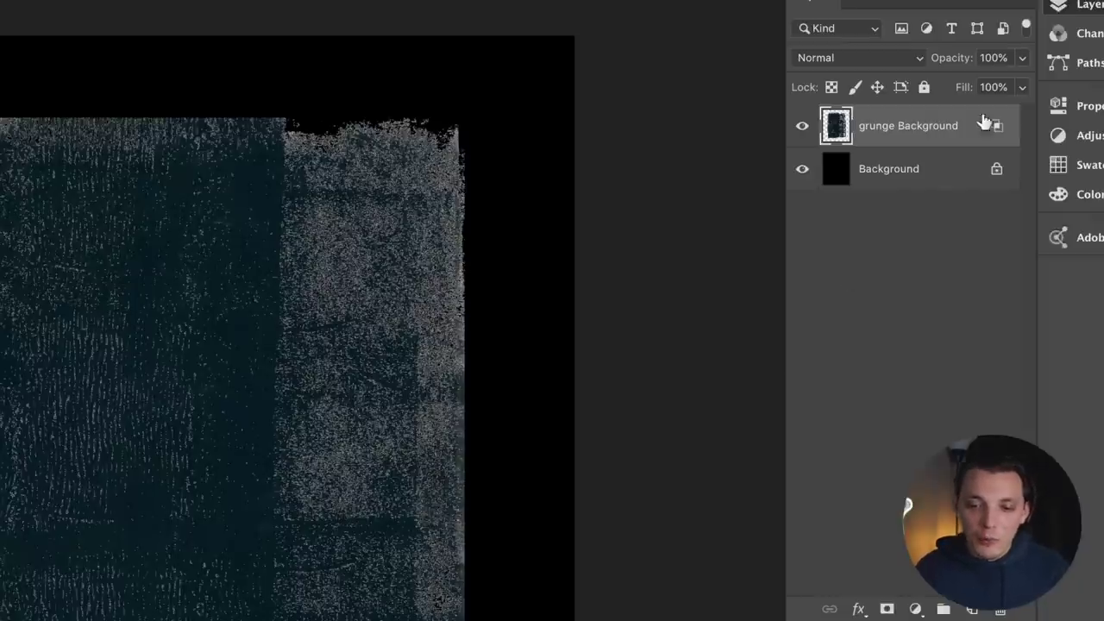
Convert the grunge Background layer to a smart object and add a white (ffffff) Color Overlay to it
right_click(930, 126)
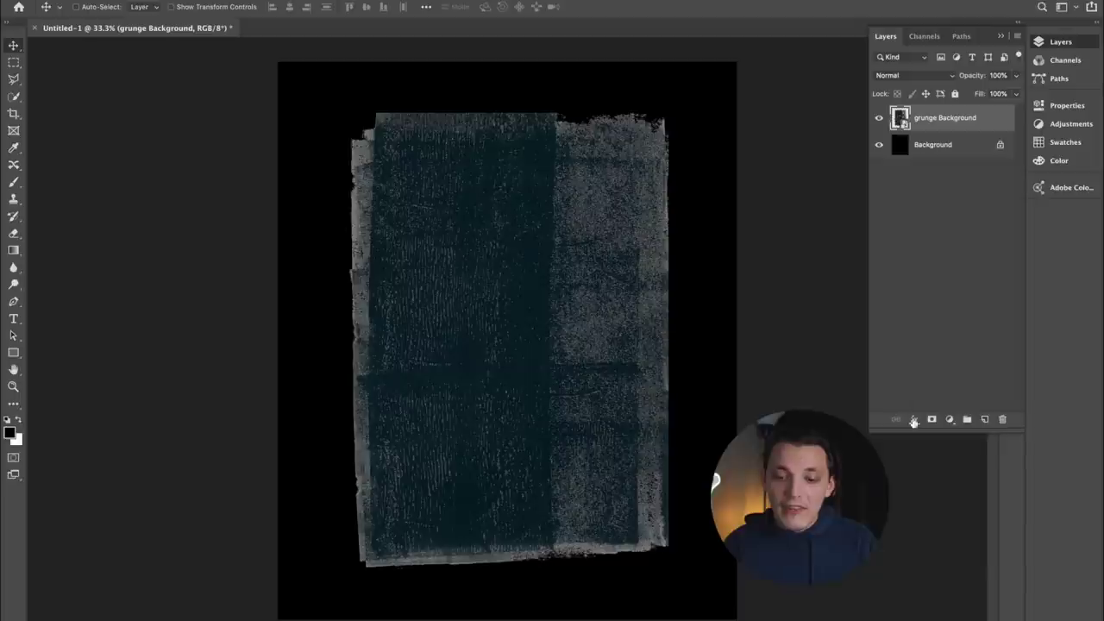
left_click(857, 610)
left_click(934, 508)
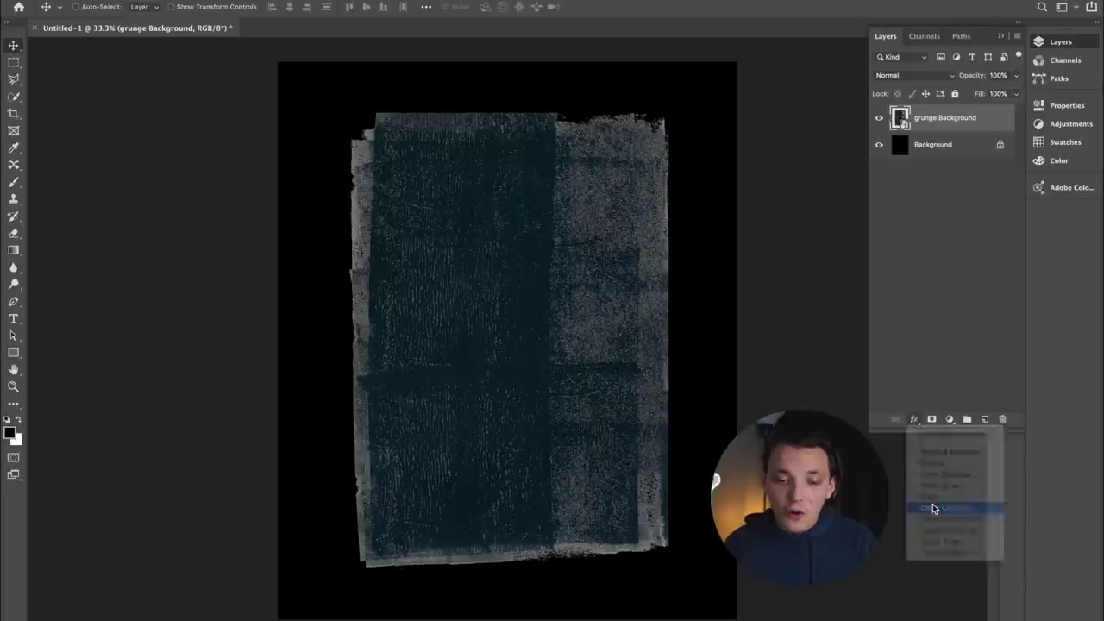
left_click(718, 158)
left_click_drag(719, 156, 591, 59)
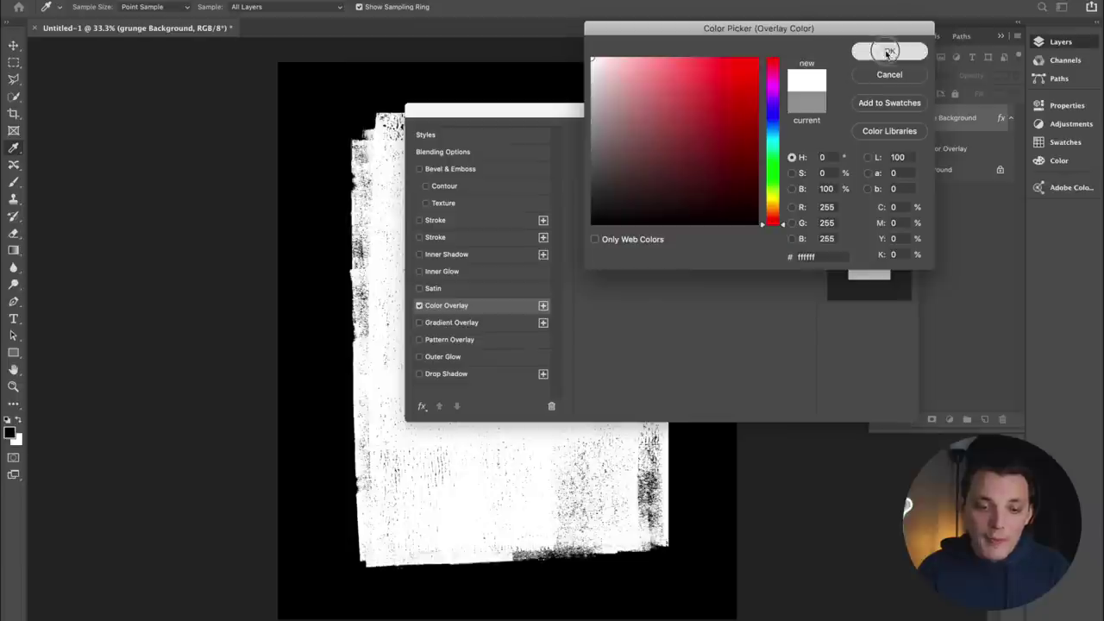
left_click(889, 51)
left_click(869, 135)
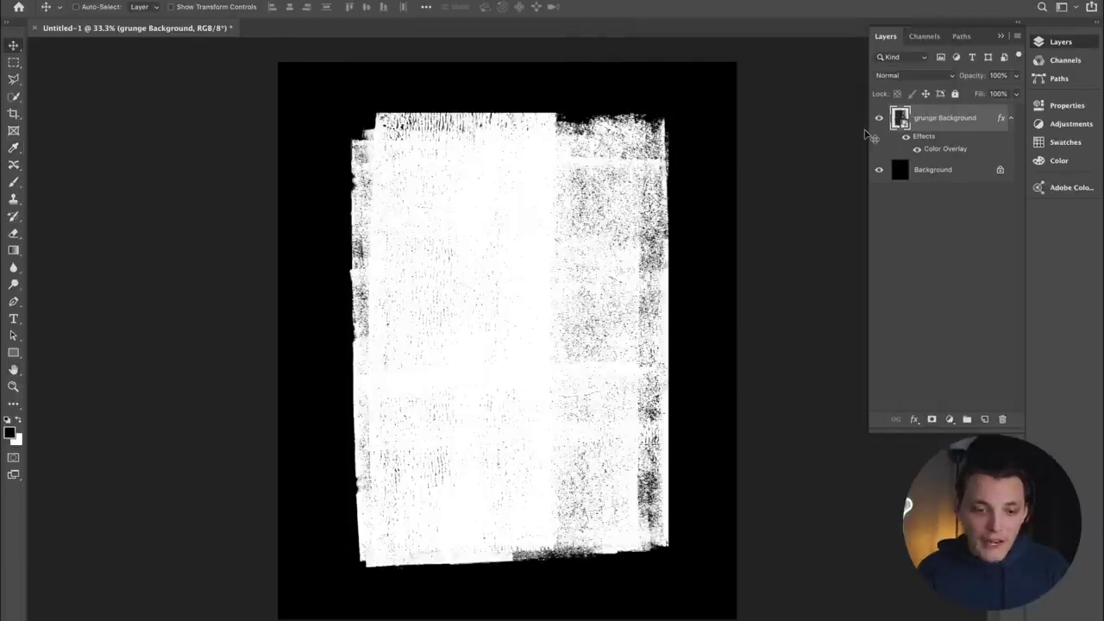
Rasterize the layer style of the grunge Background layer
right_click(940, 117)
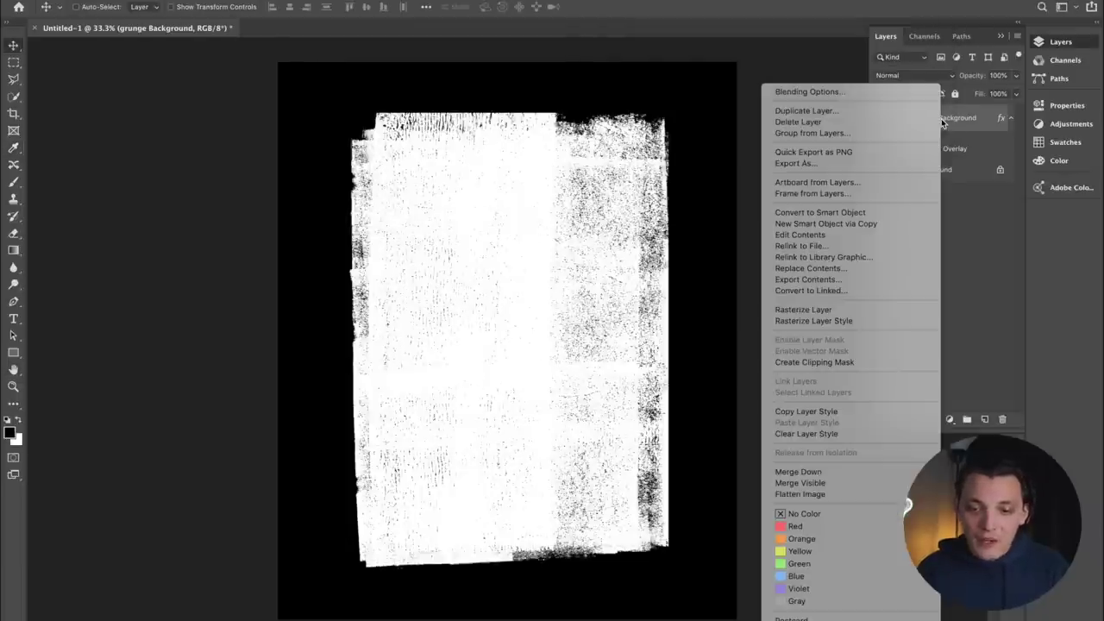
left_click(841, 320)
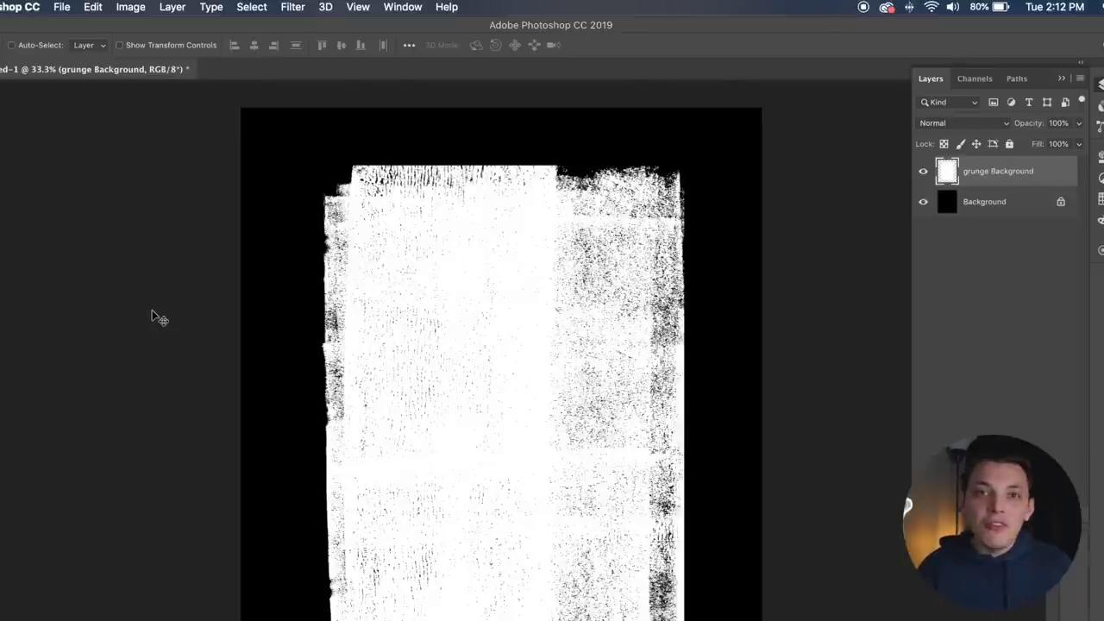
left_click(389, 7)
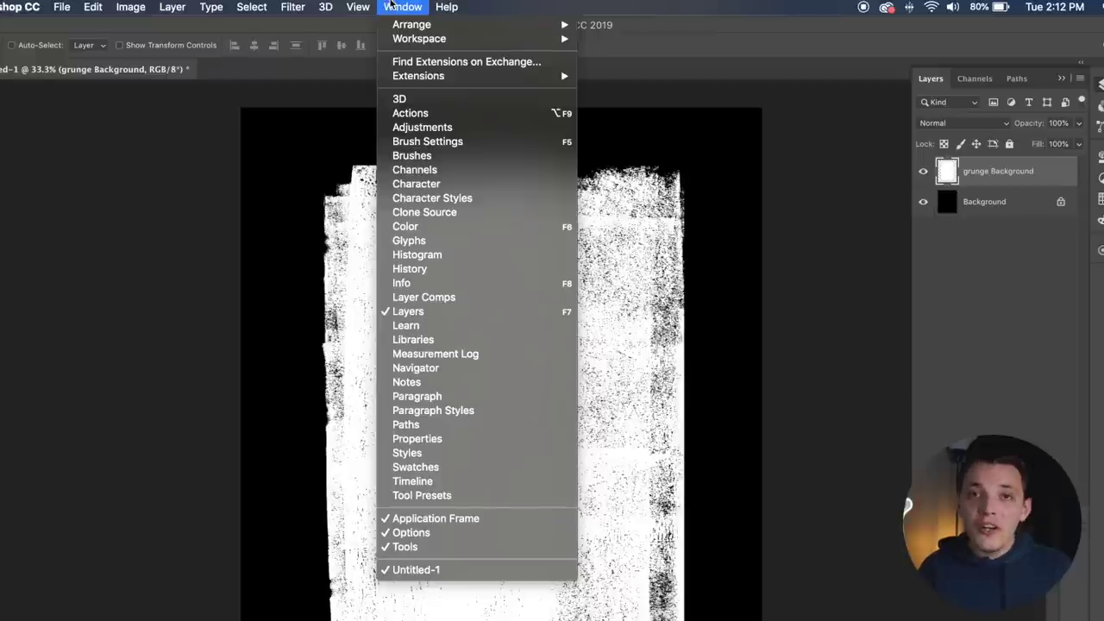
mouse_move(412, 41)
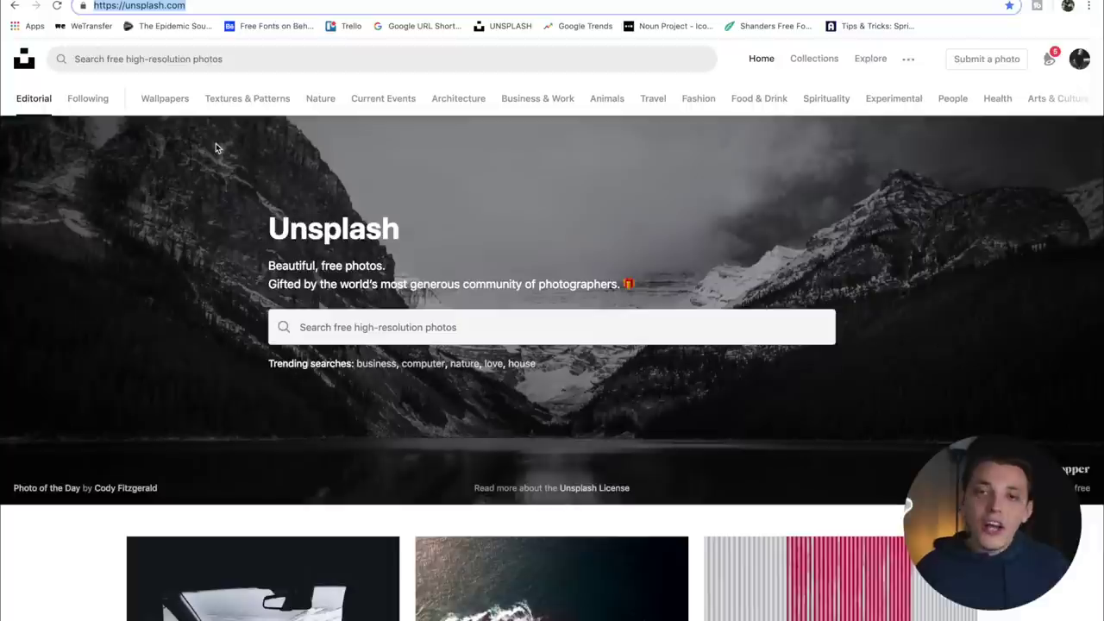
On the Unsplash site in the web browser, search for "new york streets" photos
scroll(307, 454, "down", 4)
scroll(335, 291, "up", 3)
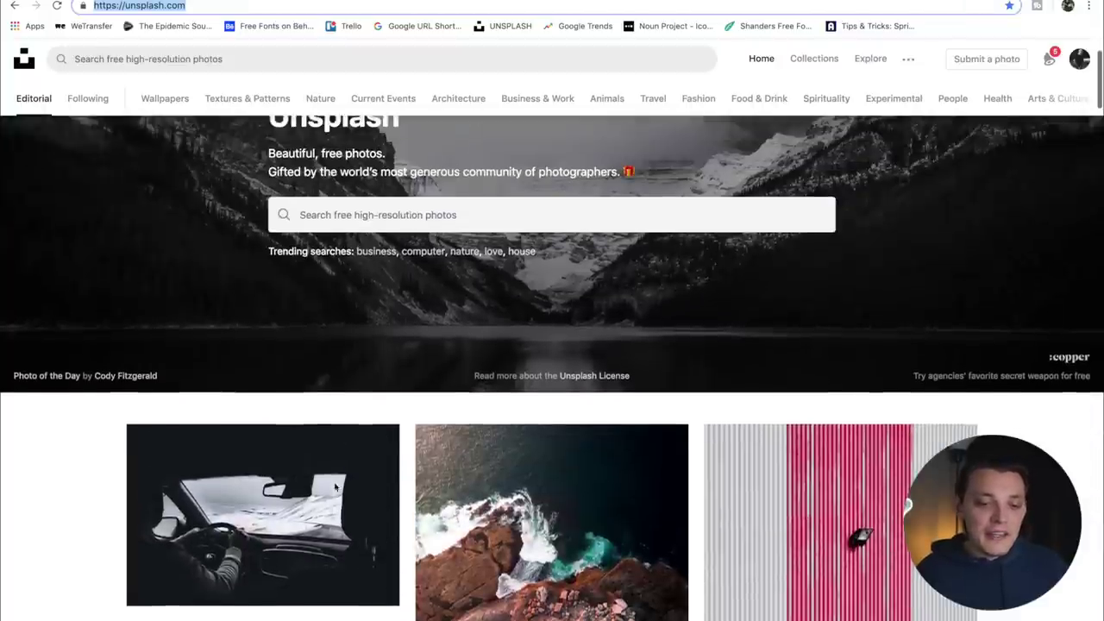
left_click(343, 228)
type("new")
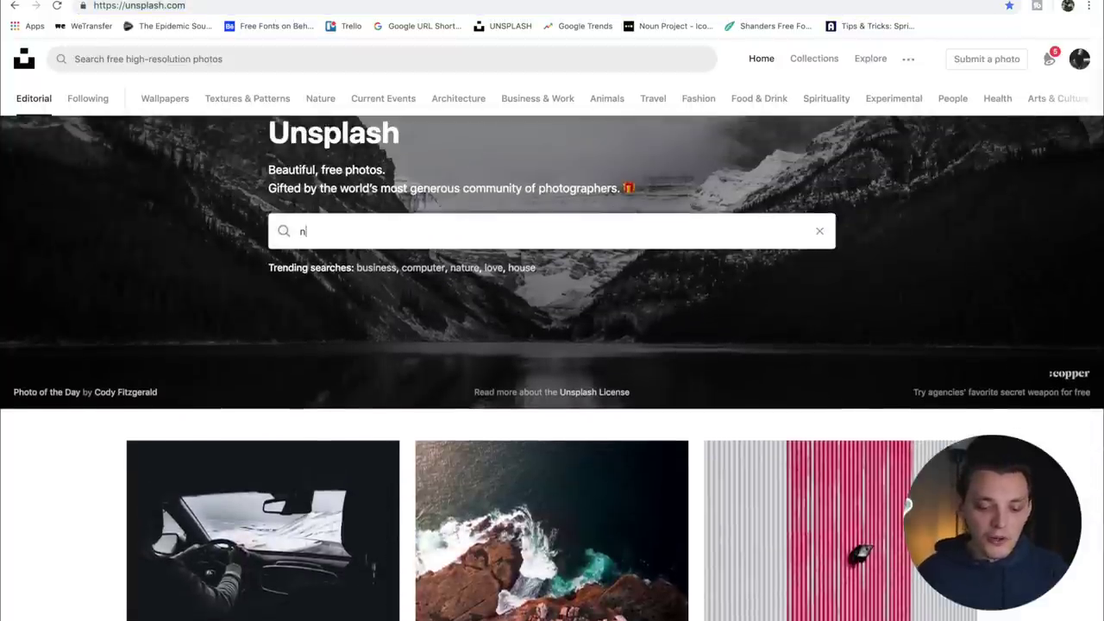
type(" york streets")
key("Return")
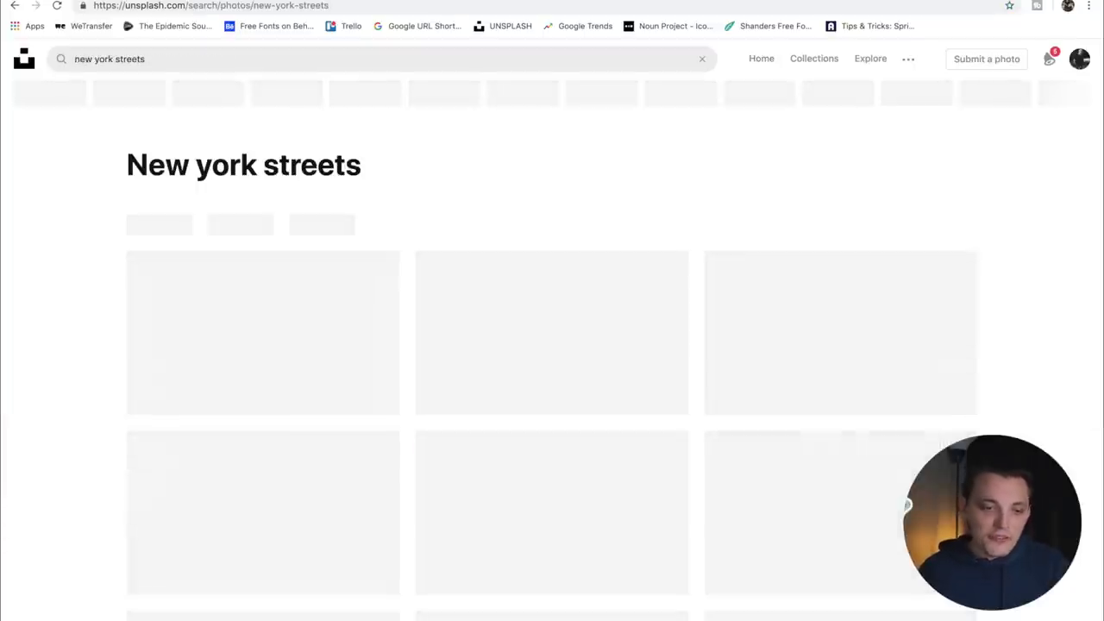
Download the photo of the foggy corner building with the blurred yellow taxi and show the file in the Downloads folder
scroll(442, 350, "down", 3)
scroll(441, 349, "down", 10)
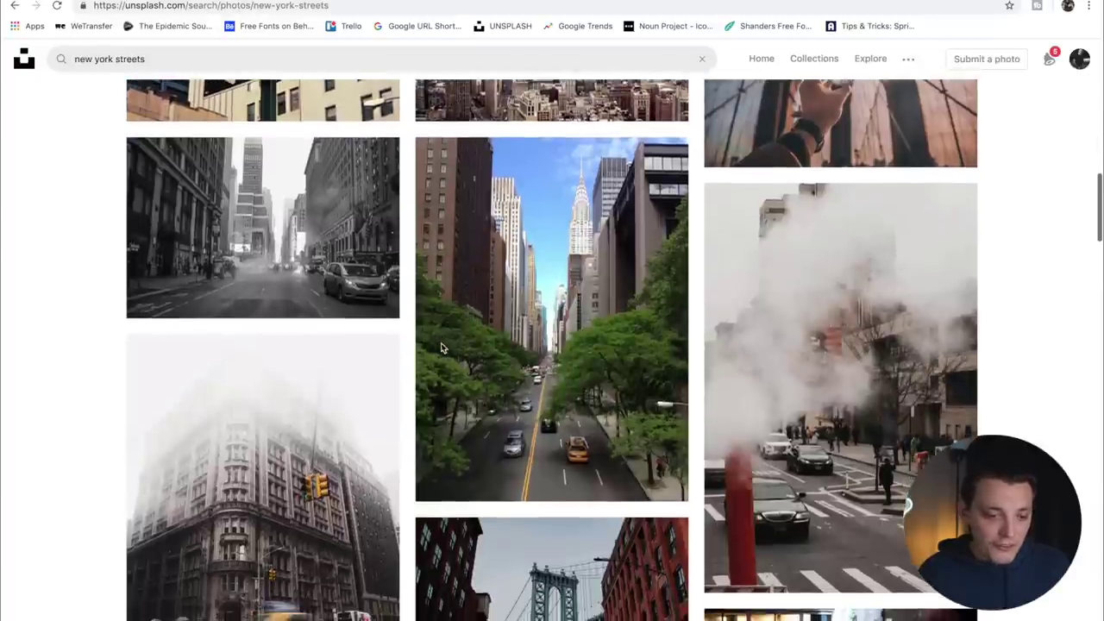
scroll(287, 445, "down", 1)
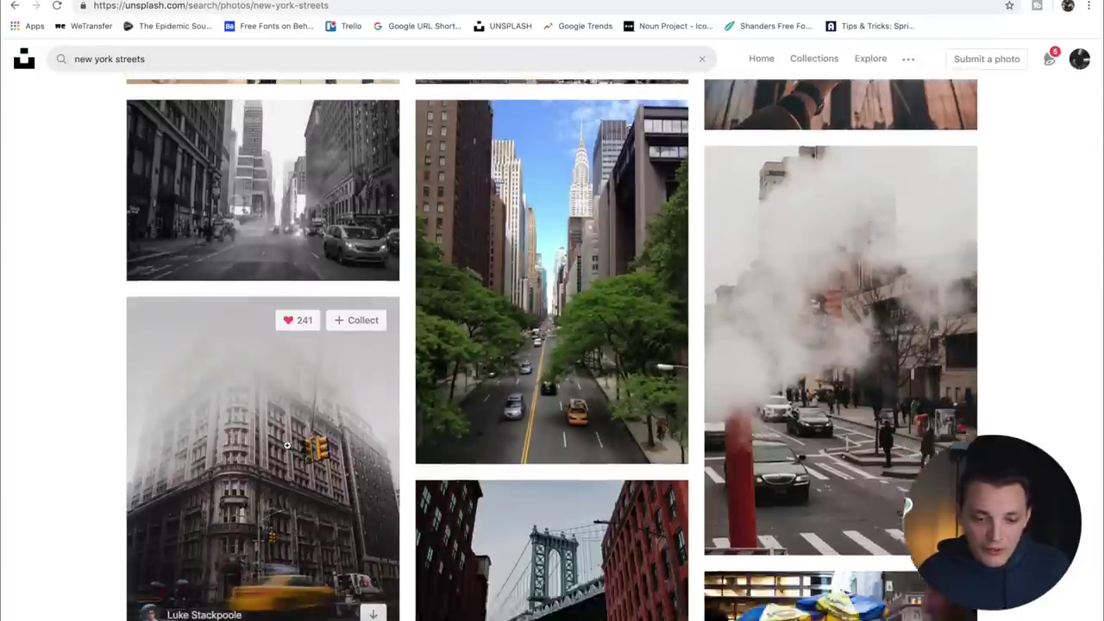
scroll(287, 445, "down", 5)
scroll(287, 445, "up", 2)
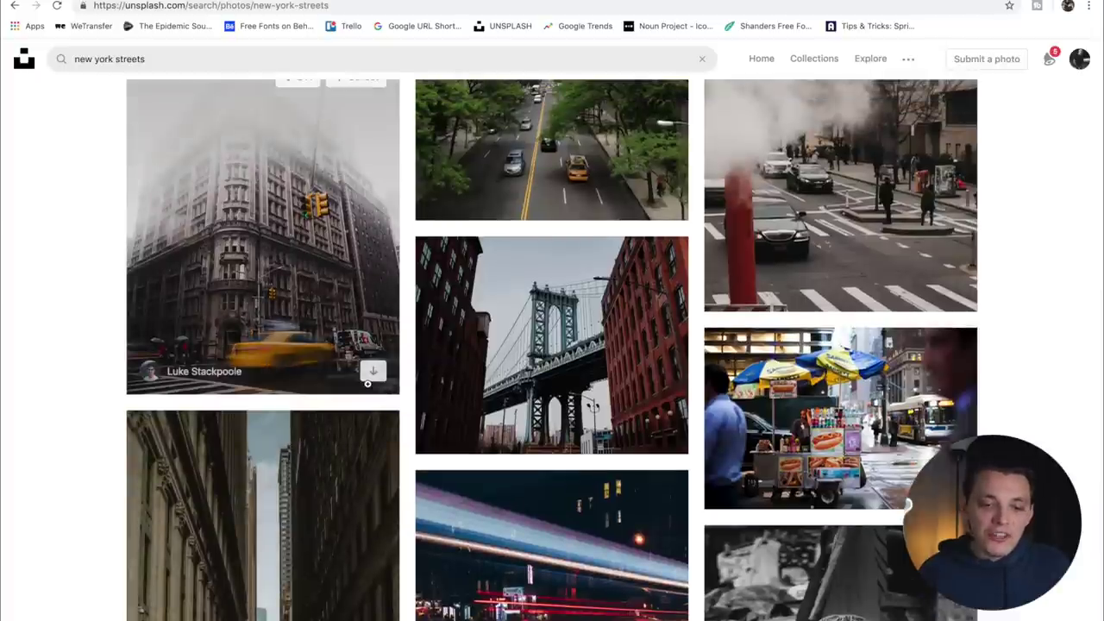
scroll(368, 386, "down", 2)
scroll(368, 386, "up", 3)
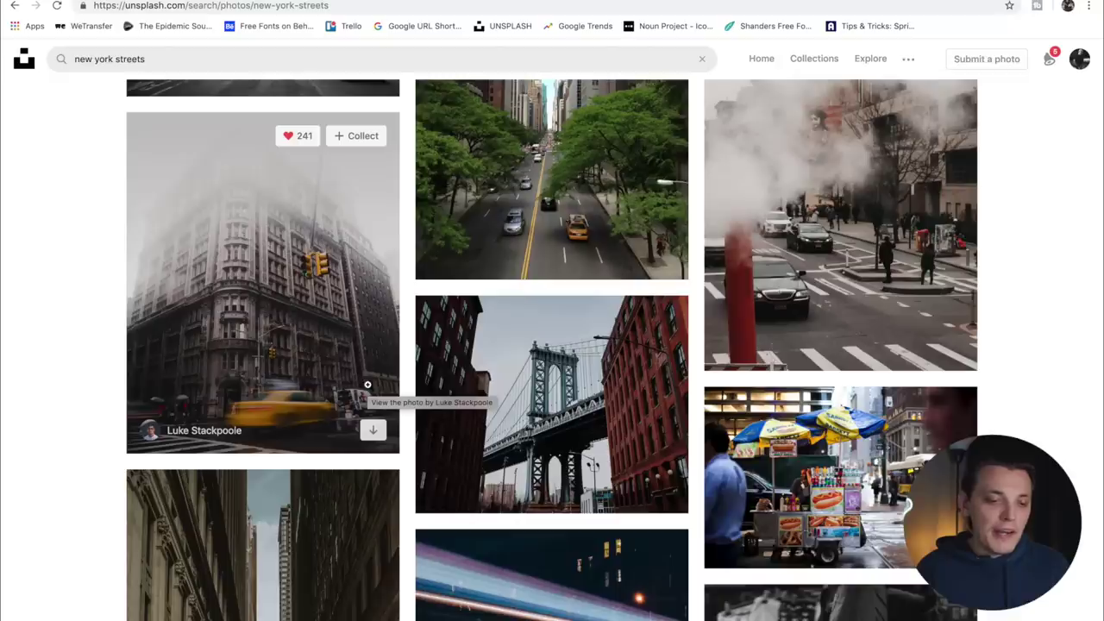
scroll(34, 286, "up", 5)
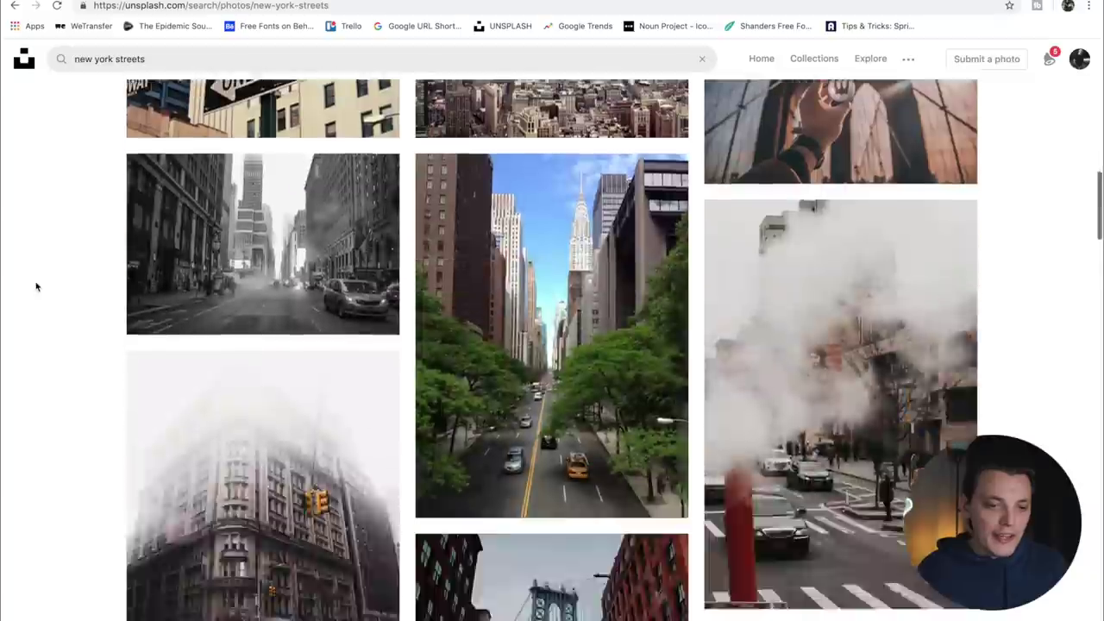
scroll(35, 286, "down", 7)
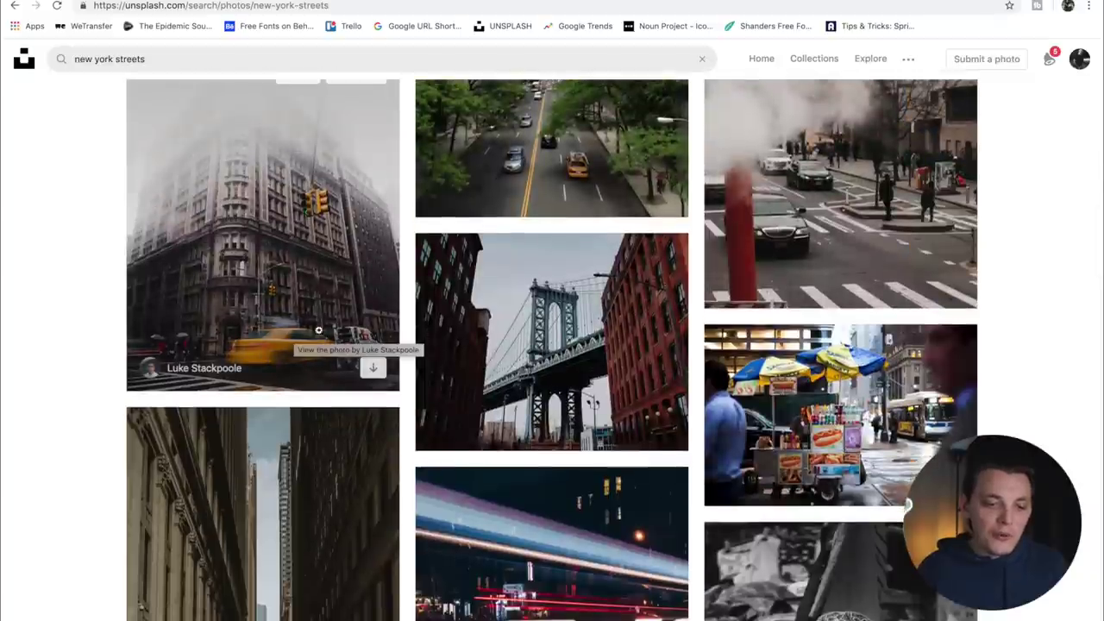
left_click(373, 368)
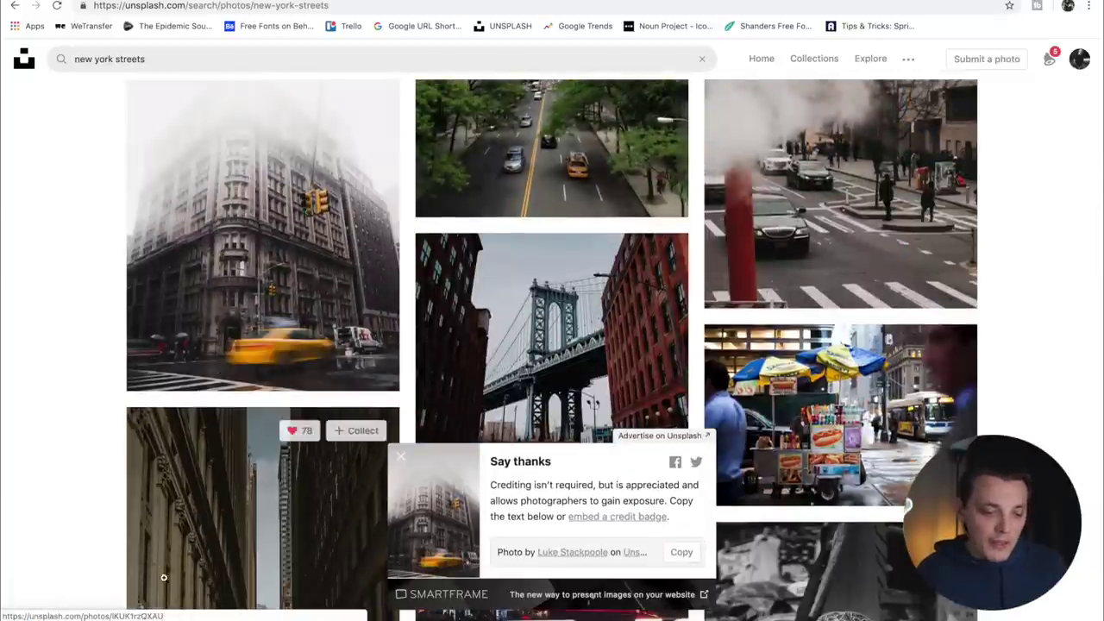
left_click(170, 617)
left_click(183, 617)
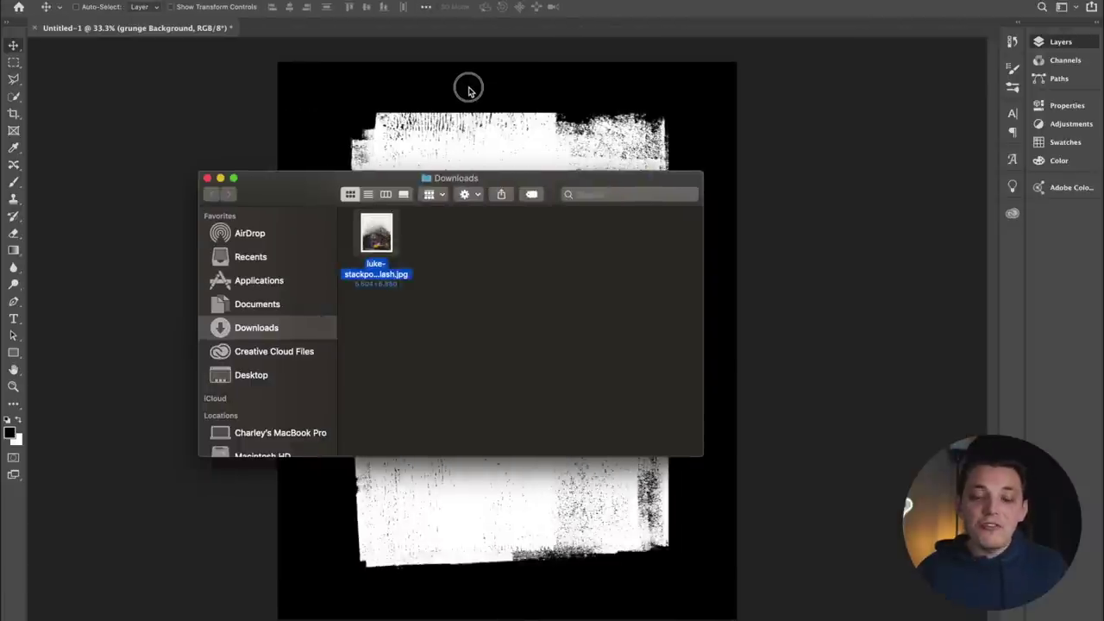
Place the downloaded street photo in the Photoshop document, scaled down proportionally and positioned to cover nearly the whole canvas
left_click(461, 344)
left_click_drag(461, 344, 438, 110)
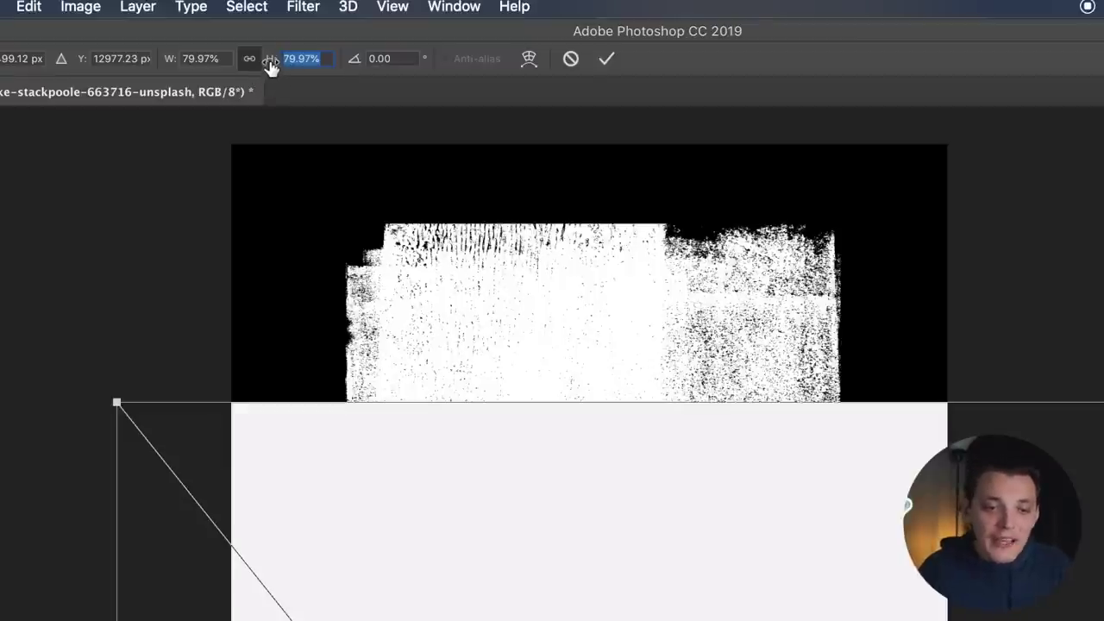
left_click(272, 63)
left_click_drag(273, 69, 263, 70)
left_click_drag(518, 509, 317, 250)
left_click_drag(270, 66, 250, 65)
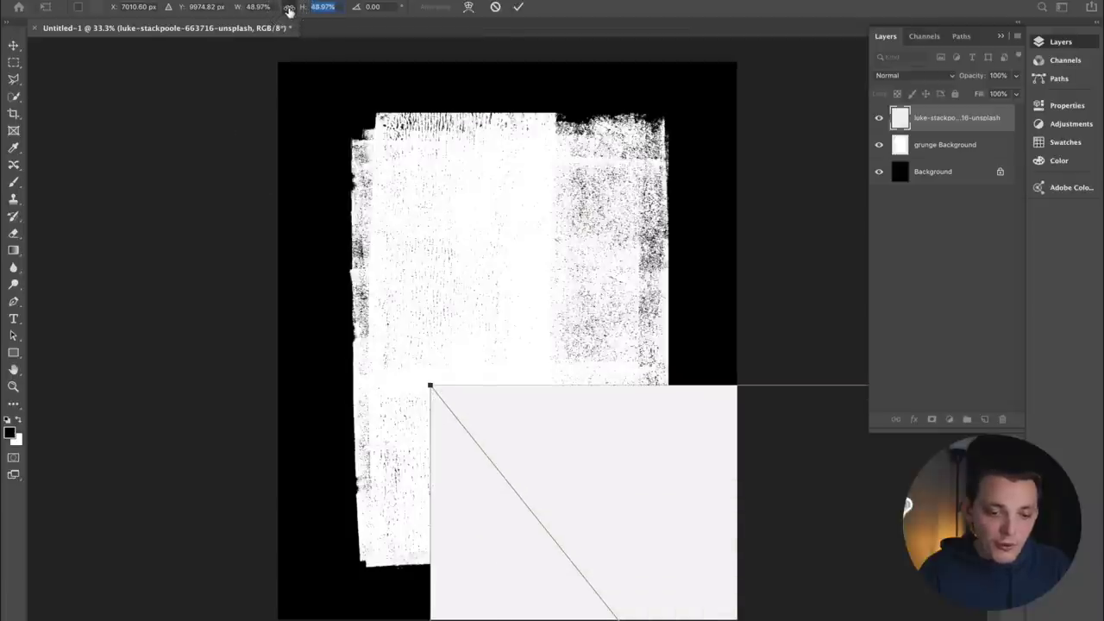
left_click_drag(608, 422, 362, 115)
key("Return")
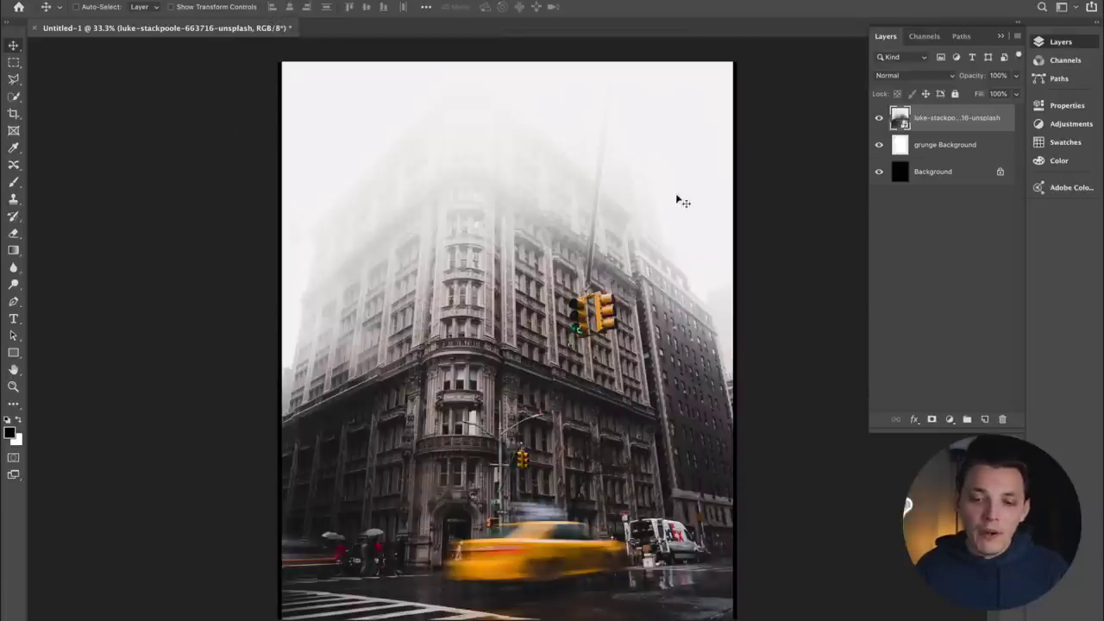
Rename the placed street photo's layer as Photo
left_click(947, 123)
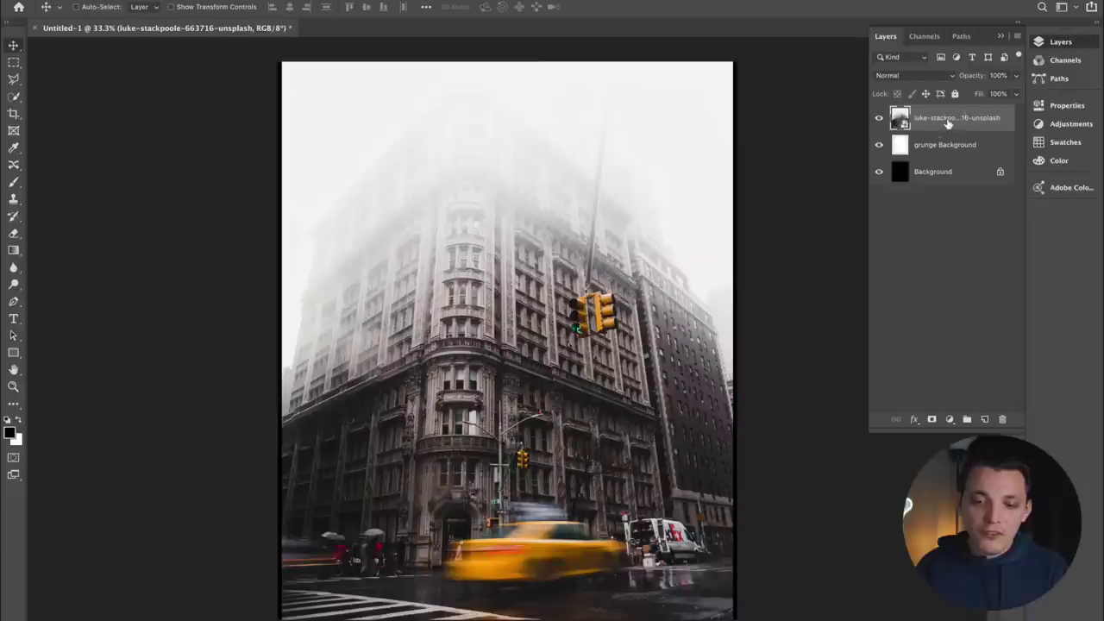
double_click(947, 121)
type("F")
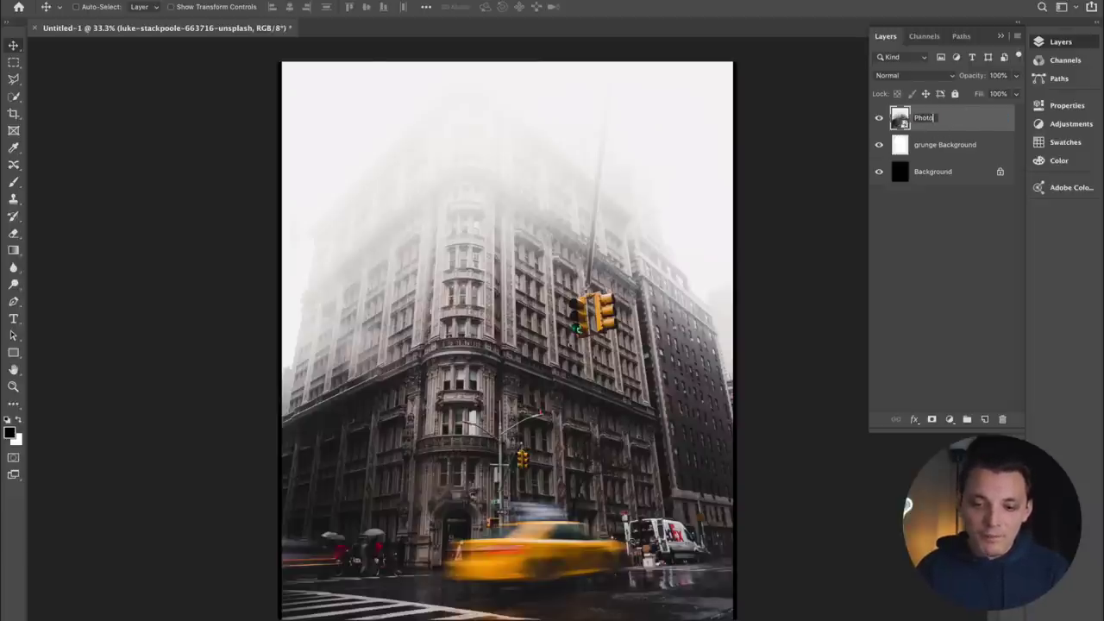
key("Return")
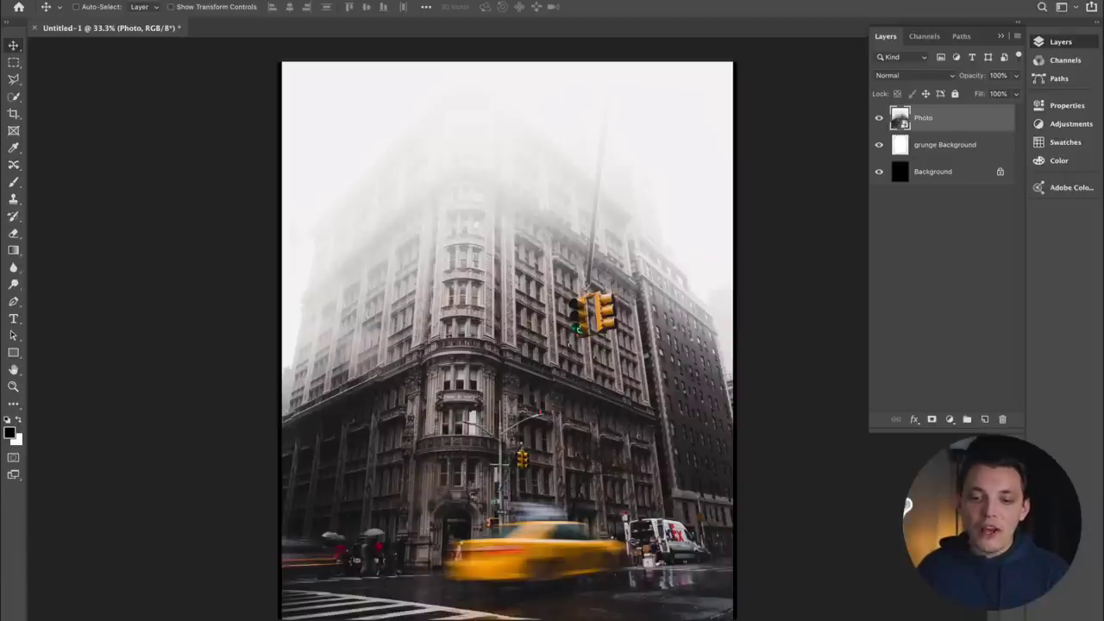
Compare the design with the Photo layer hidden and shown, and clip the Photo layer to the grunge Background layer
left_click(879, 118)
left_click(879, 118)
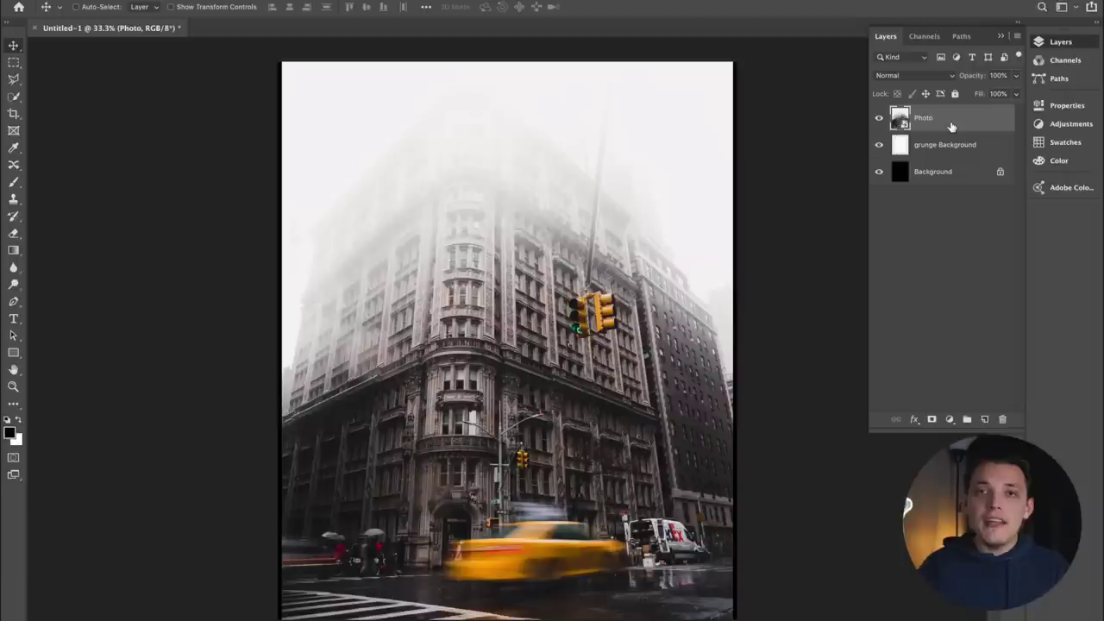
left_click(879, 118)
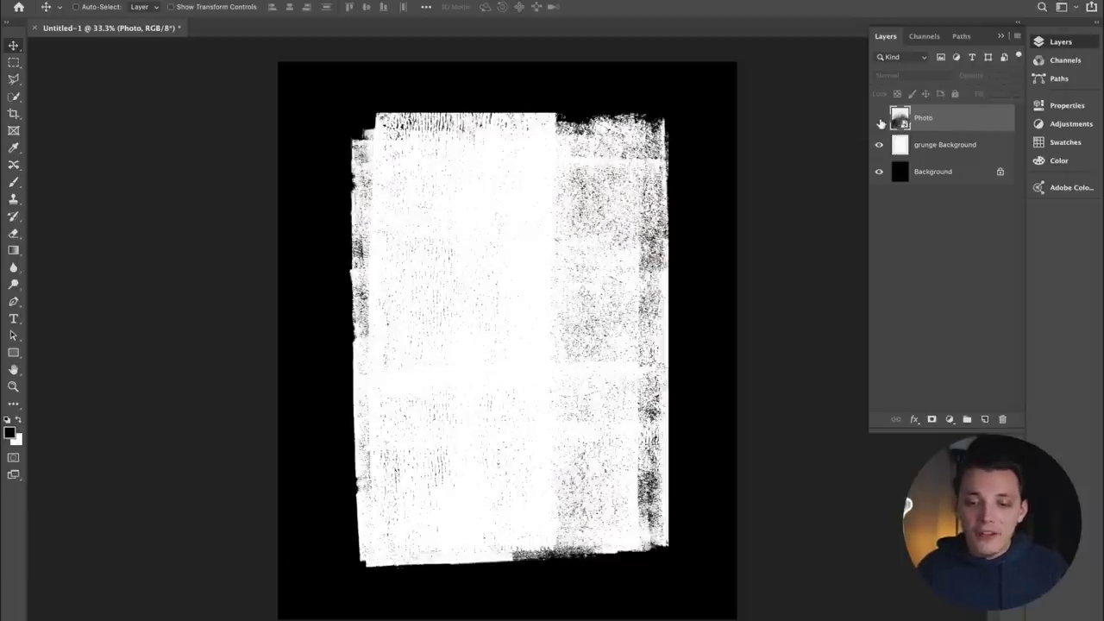
left_click(878, 119)
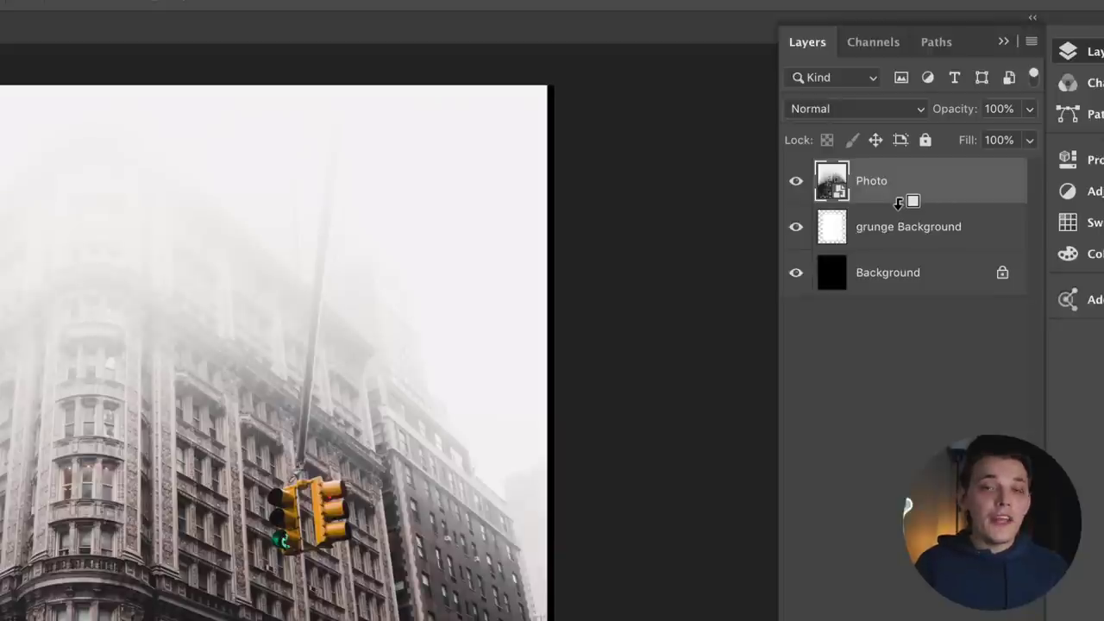
left_click(898, 202, "alt")
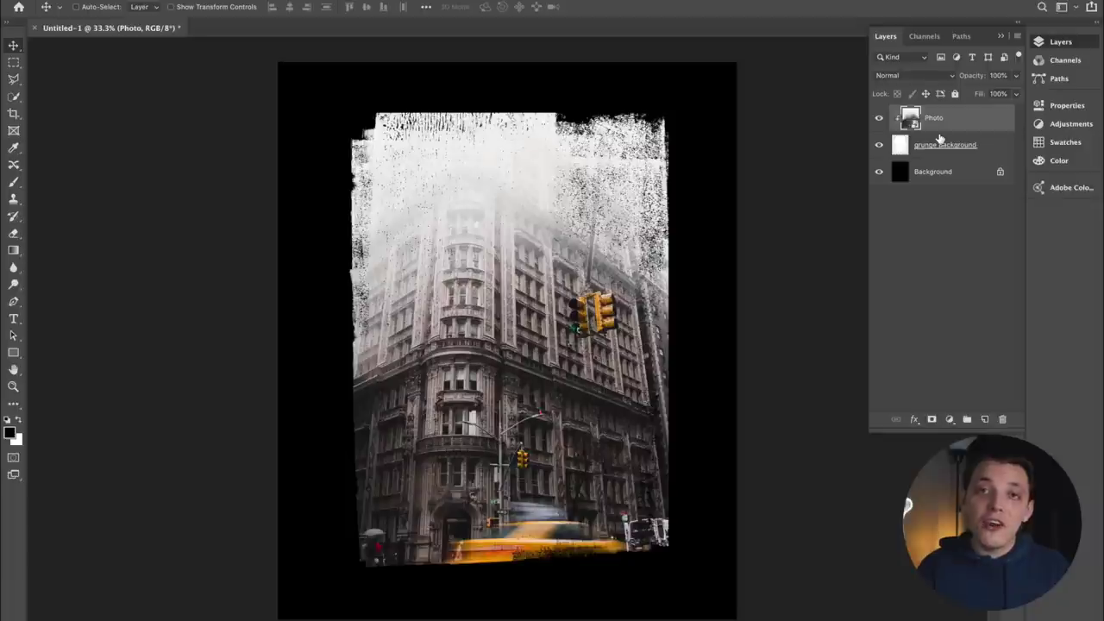
Reposition the clipped street photo inside the grunge shape so the whole yellow taxi and the crosswalk are included
left_click_drag(474, 241, 497, 287)
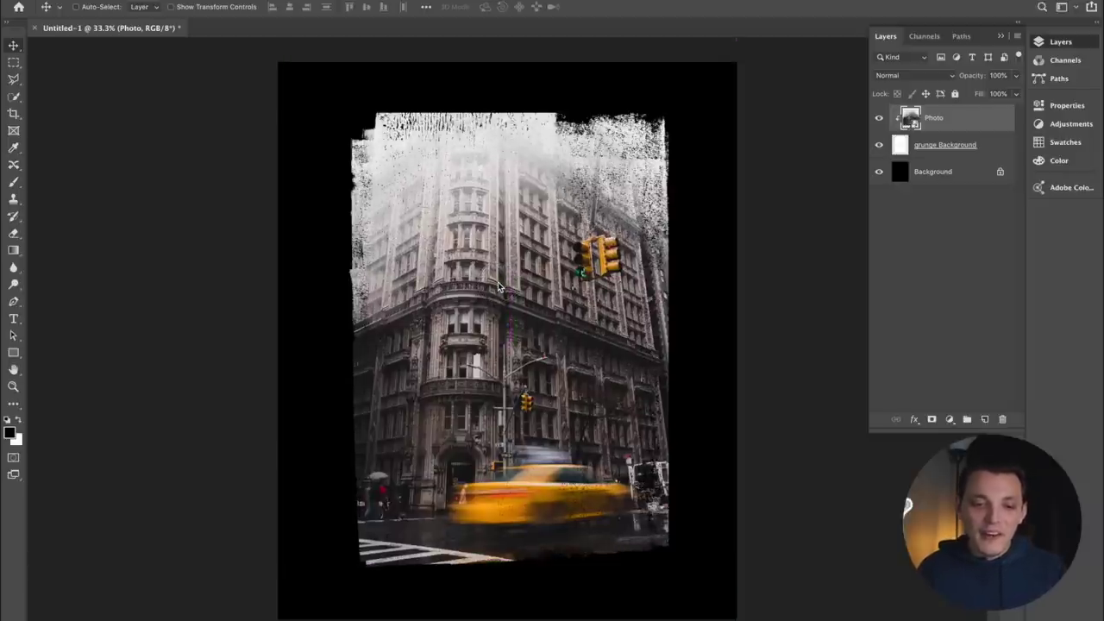
left_click(928, 140)
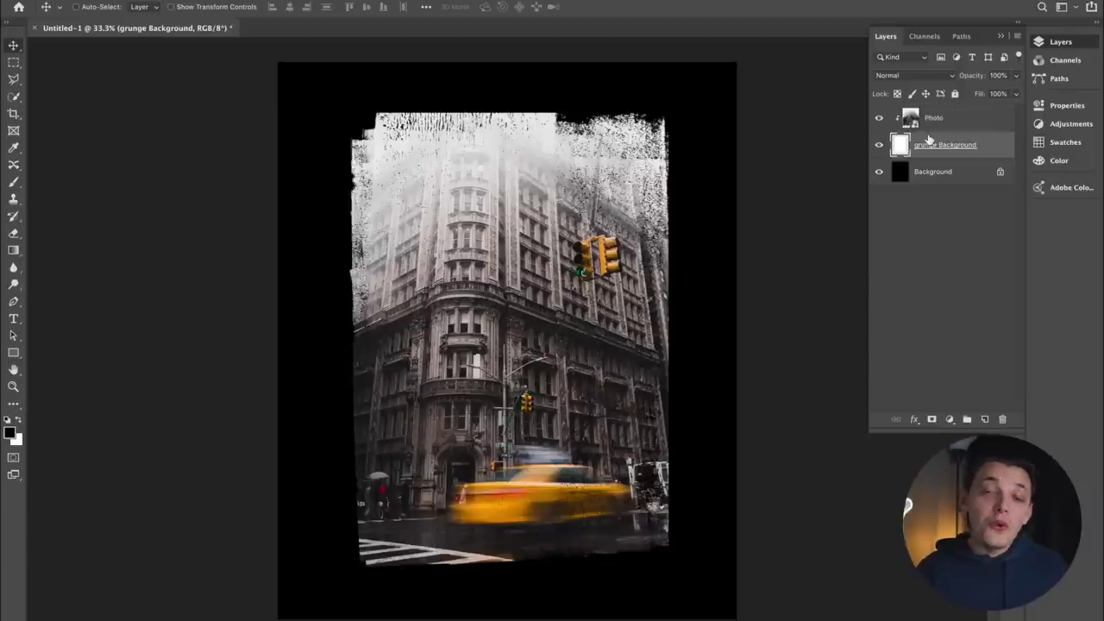
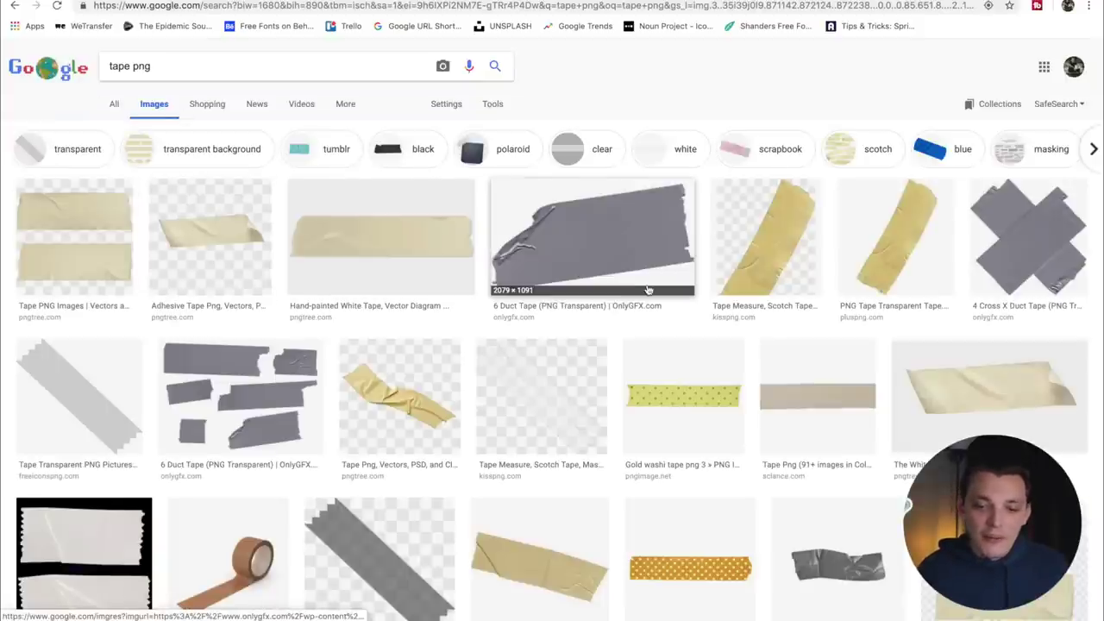
Copy the gold Toolbox Washi Tape 002 image from the tape png image results and paste it into the Photoshop document
left_click(895, 237)
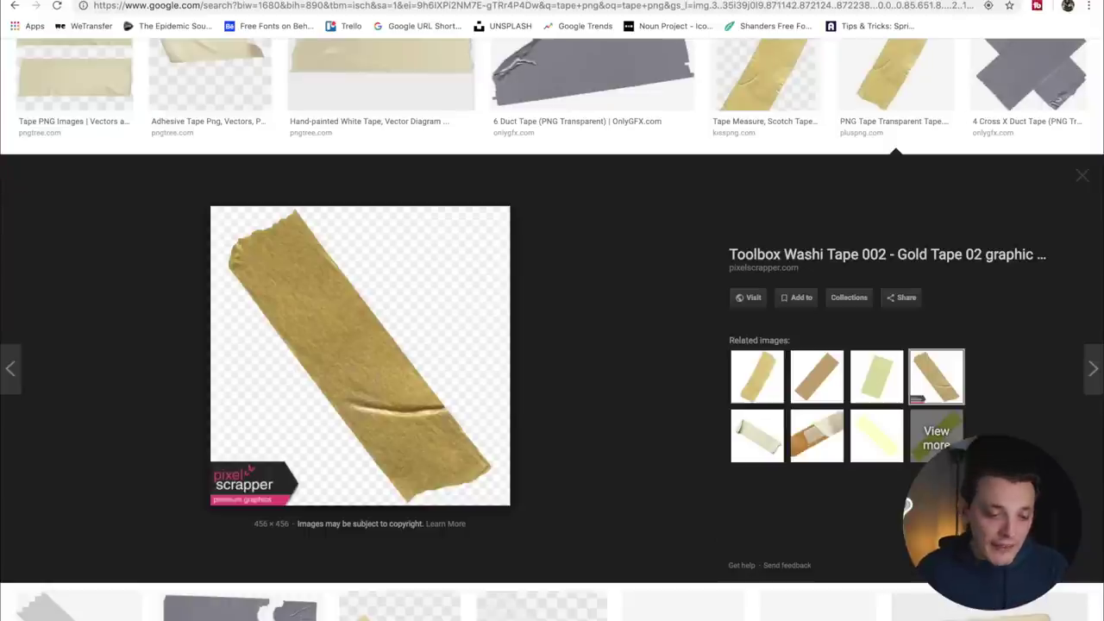
right_click(375, 388)
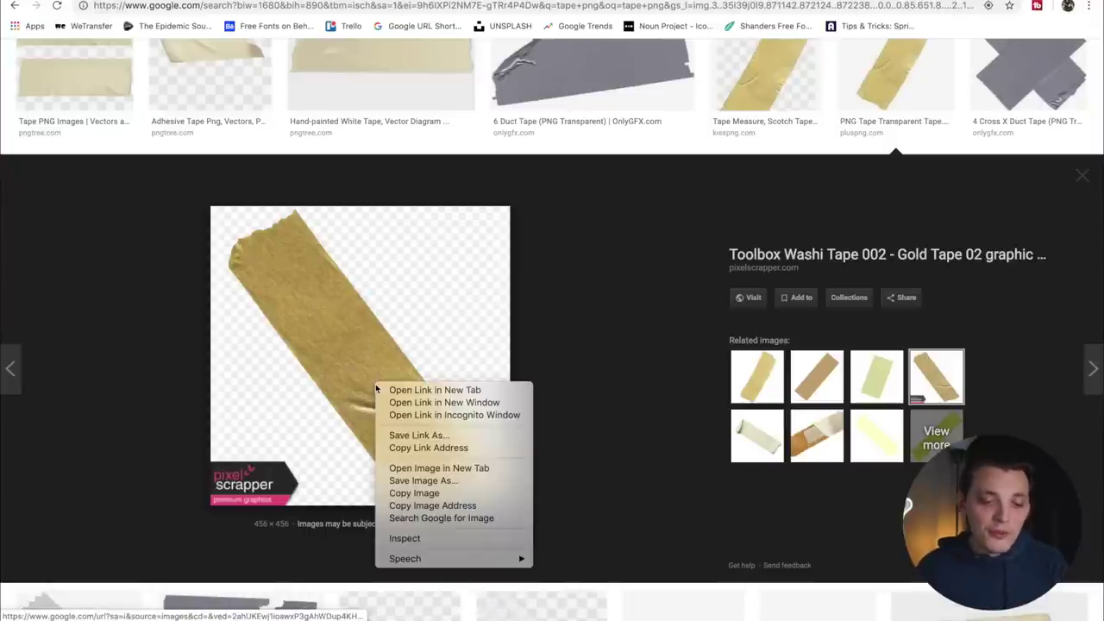
left_click(403, 493)
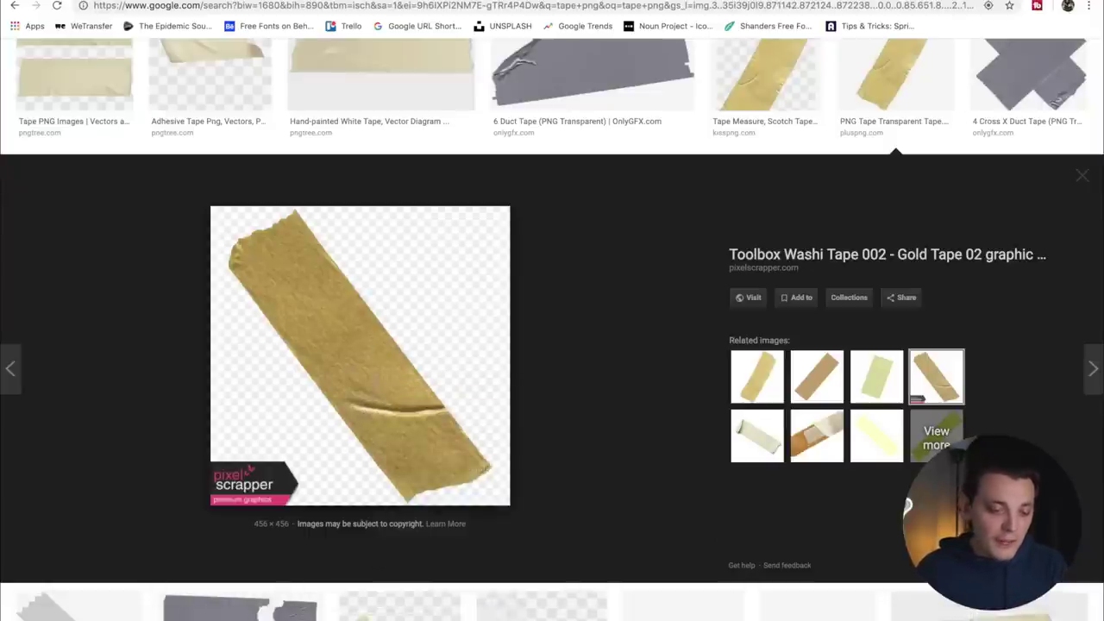
left_click(341, 603)
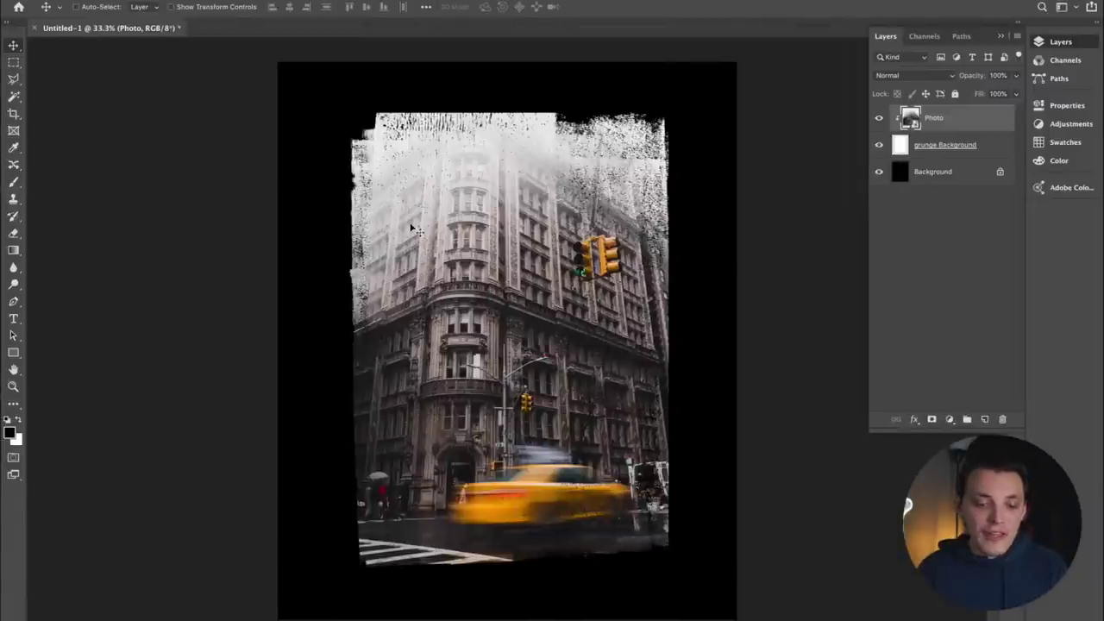
key("super+v")
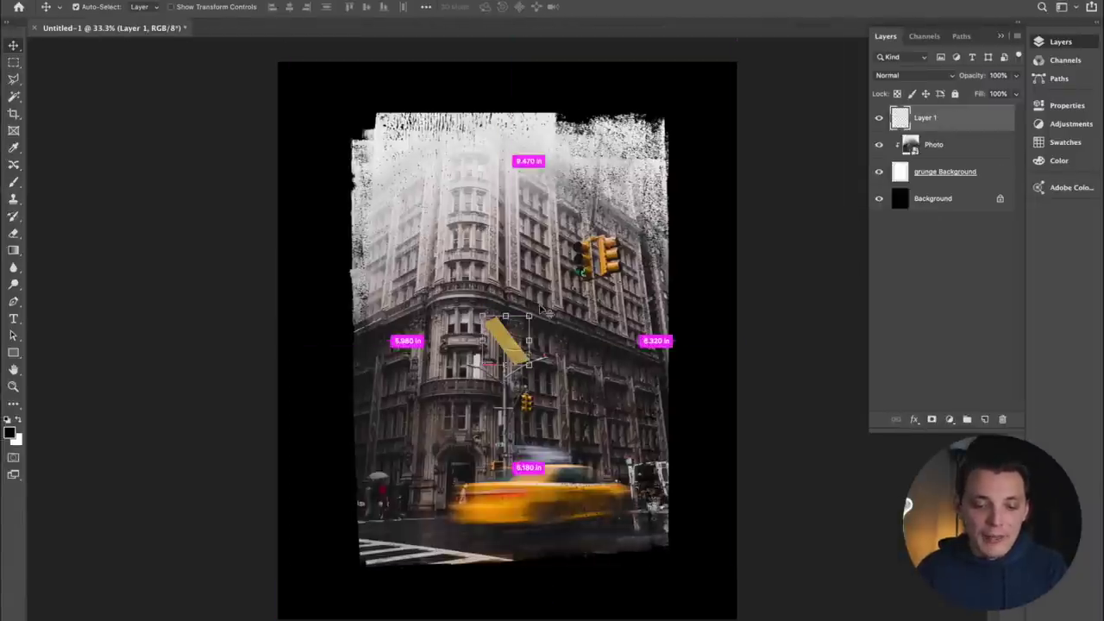
Enlarge the pasted gold tape to about four times its size and place it over the middle of the building
key("super+t")
left_click_drag(529, 317, 656, 170)
key("Return")
left_click_drag(541, 240, 469, 245)
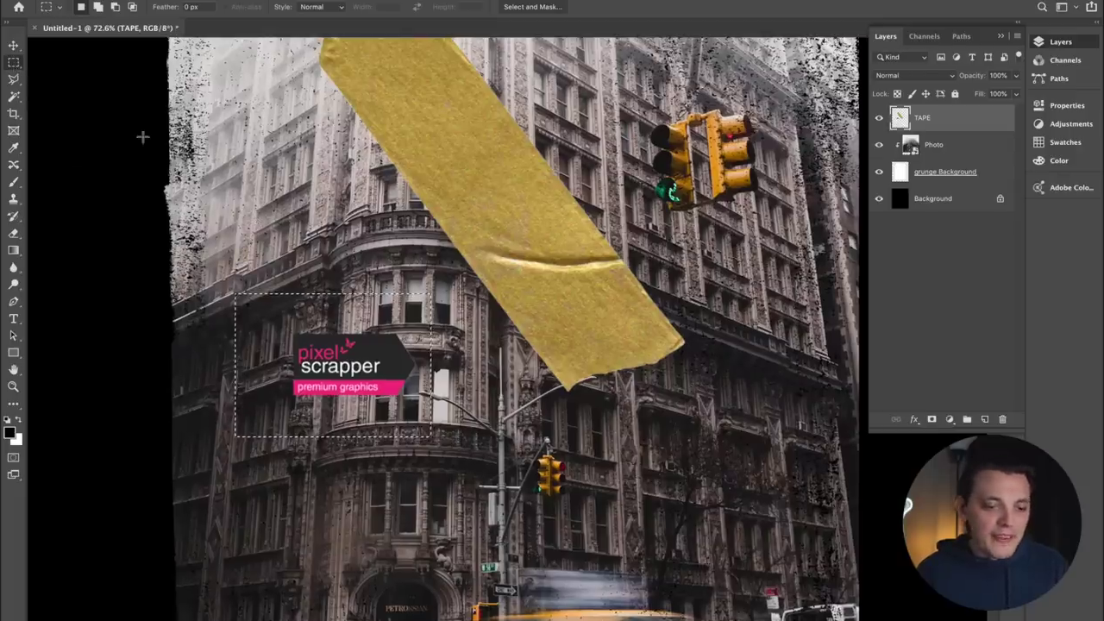
Delete the pixel scrapper logo from the TAPE layer, leaving only the gold tape strip
left_click_drag(393, 336, 398, 339)
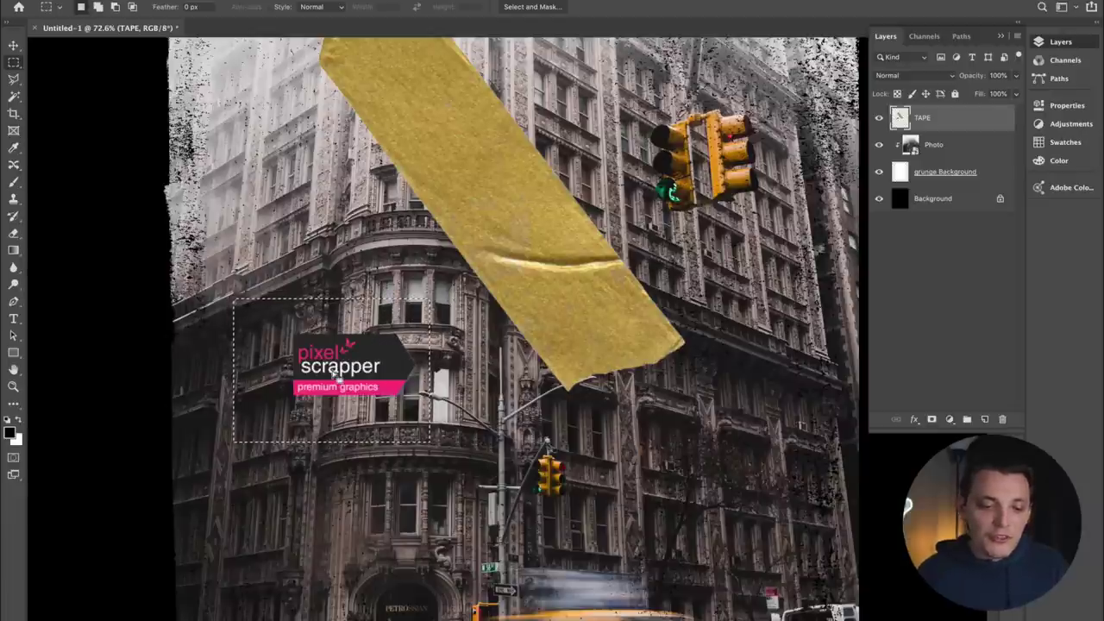
key("Delete")
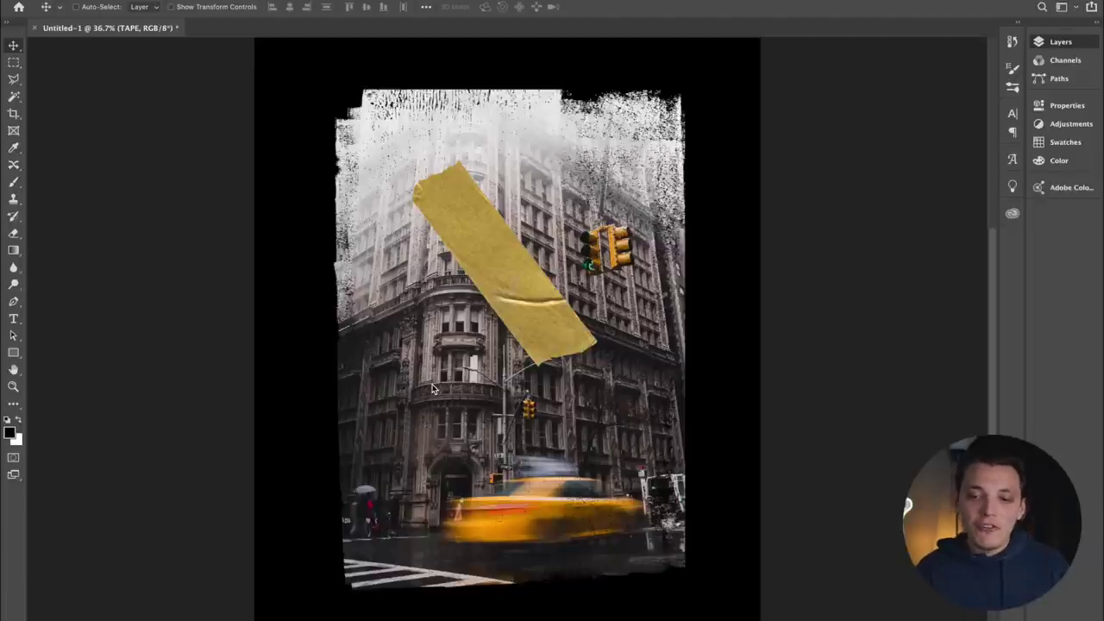
left_click(1065, 44)
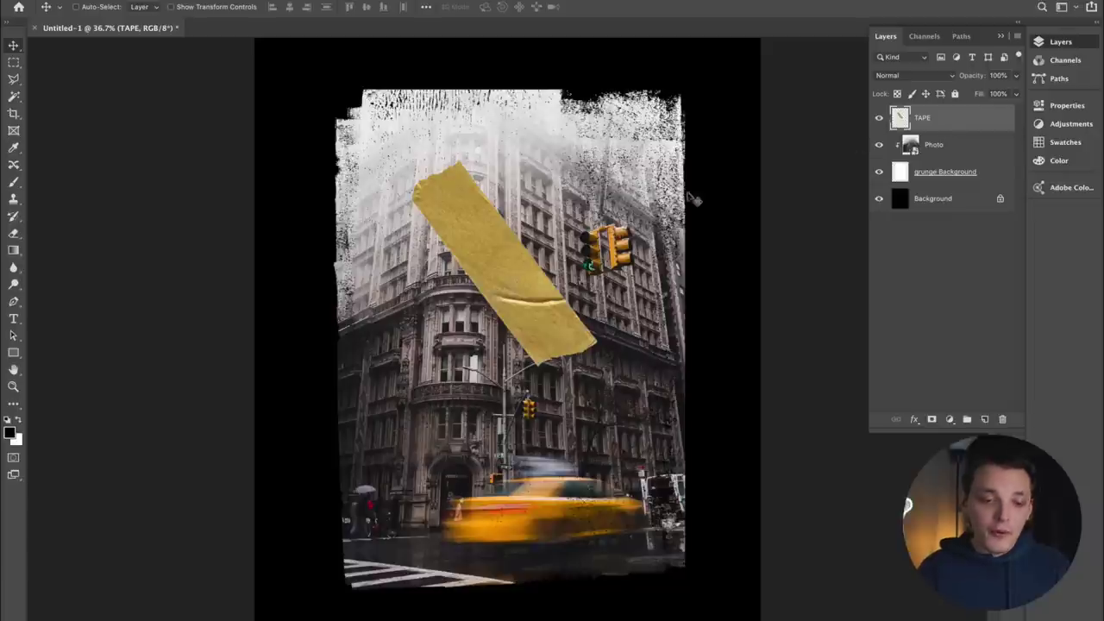
Rotate the tape about 90° counterclockwise, scale it down, and place it across the photo's upper-left corner
key("ctrl+t")
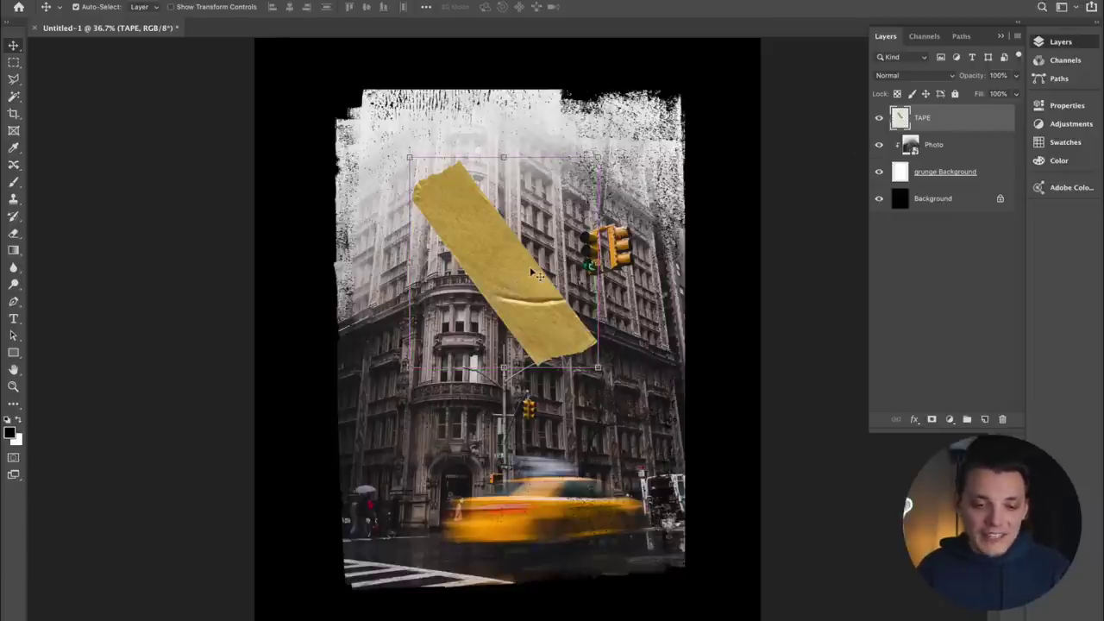
left_click_drag(618, 156, 420, 116)
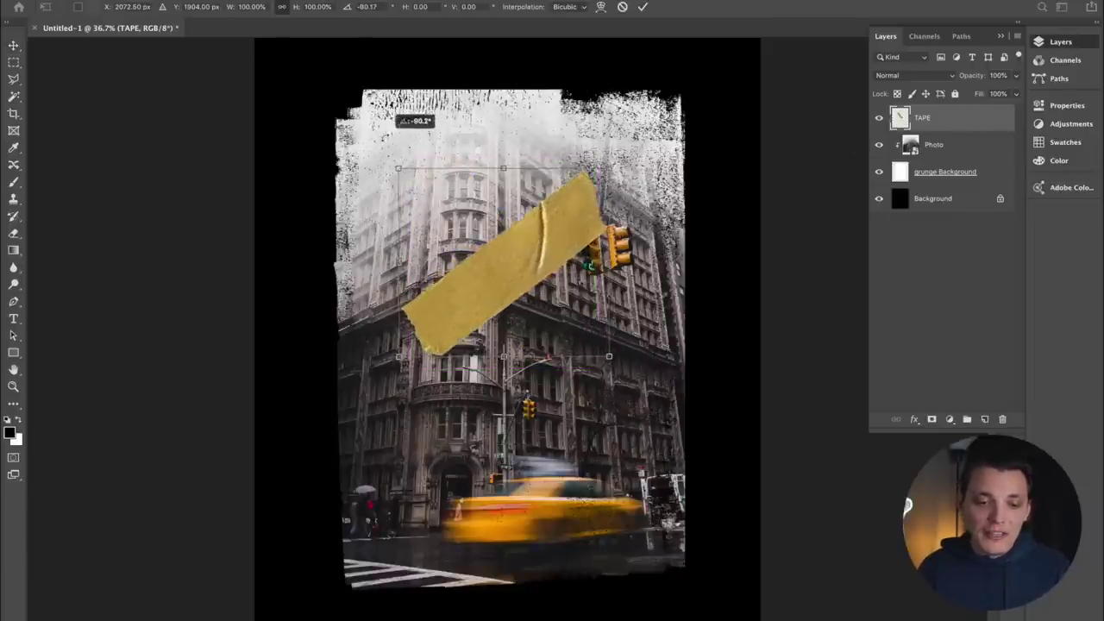
left_click_drag(515, 233, 398, 111)
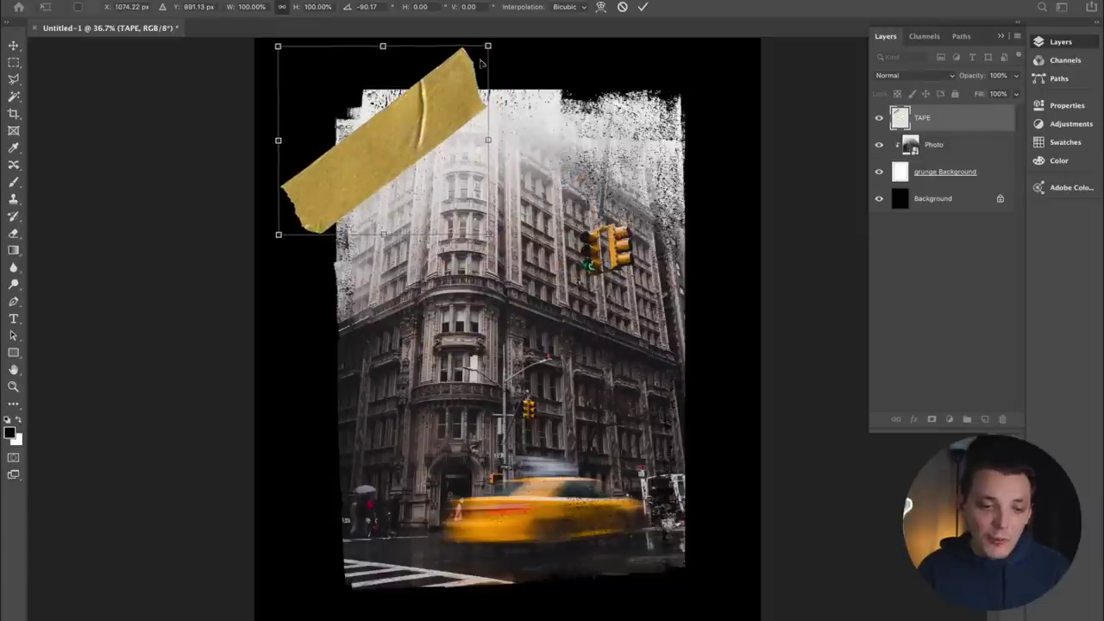
left_click_drag(488, 44, 429, 89)
left_click_drag(397, 160, 415, 111)
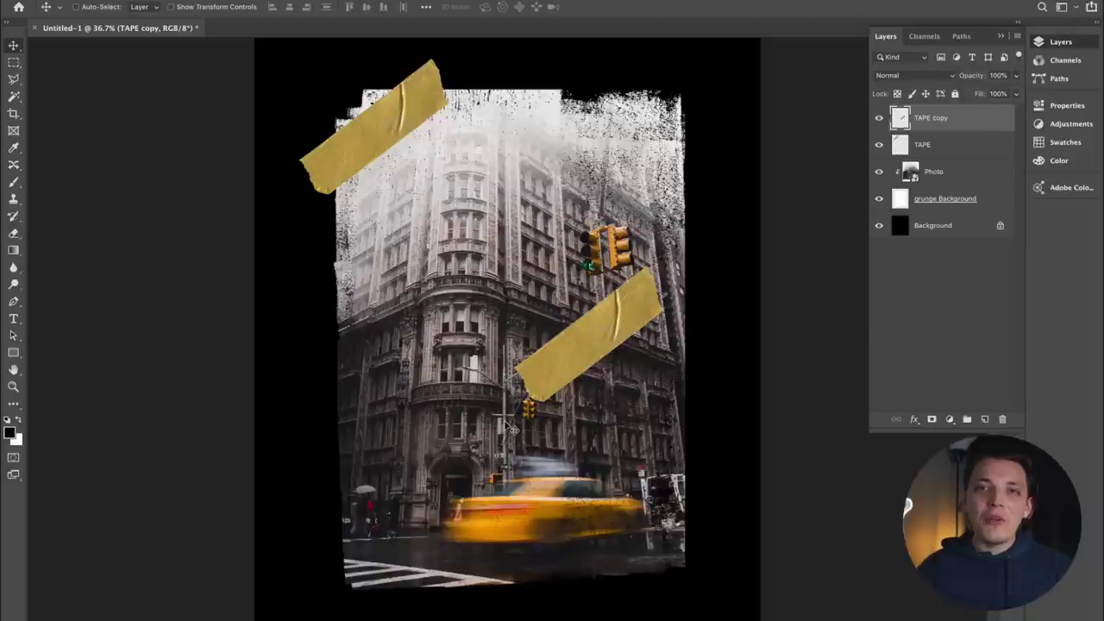
Rotate the duplicated tape strip roughly 175° counterclockwise and place it across the photo's lower-right corner
key("ctrl+t")
left_click_drag(690, 254, 547, 365)
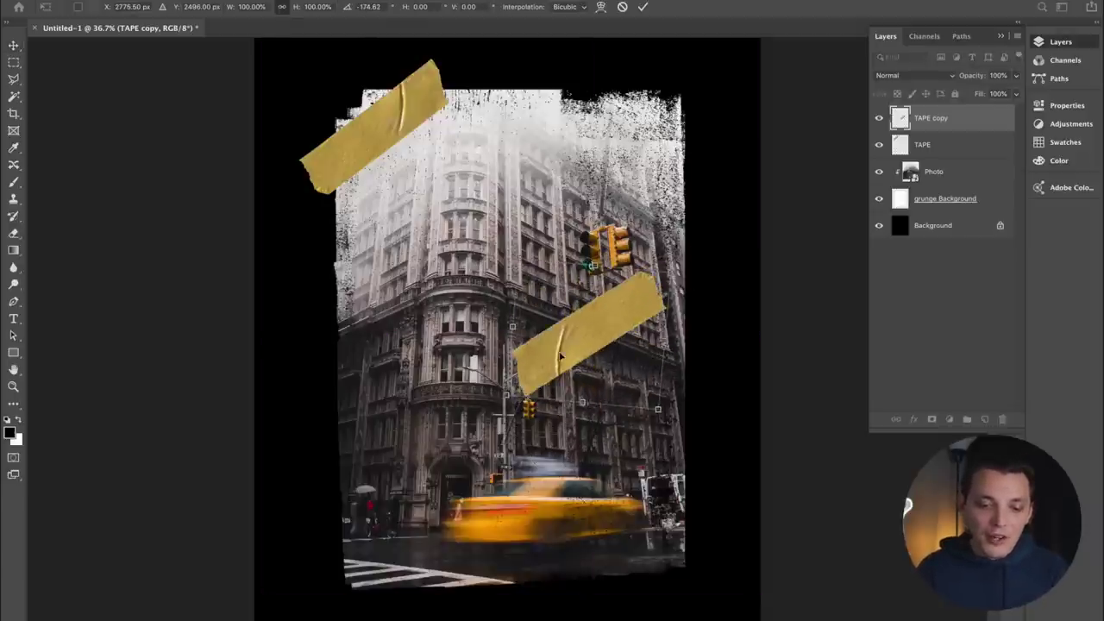
left_click_drag(582, 318, 654, 528)
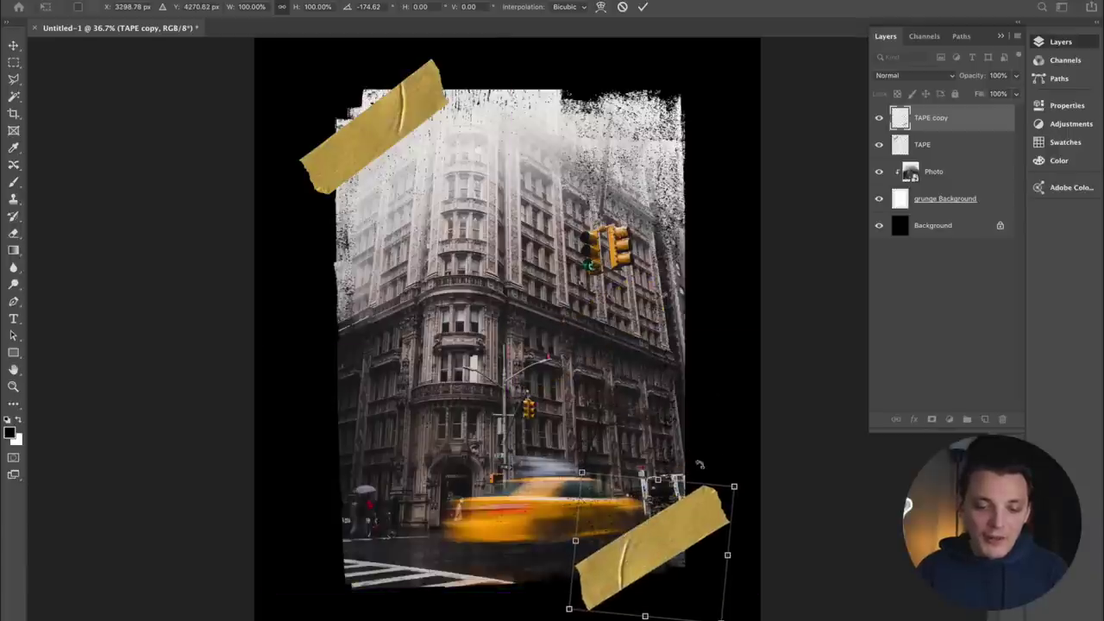
left_click_drag(751, 453, 732, 449)
key("Return")
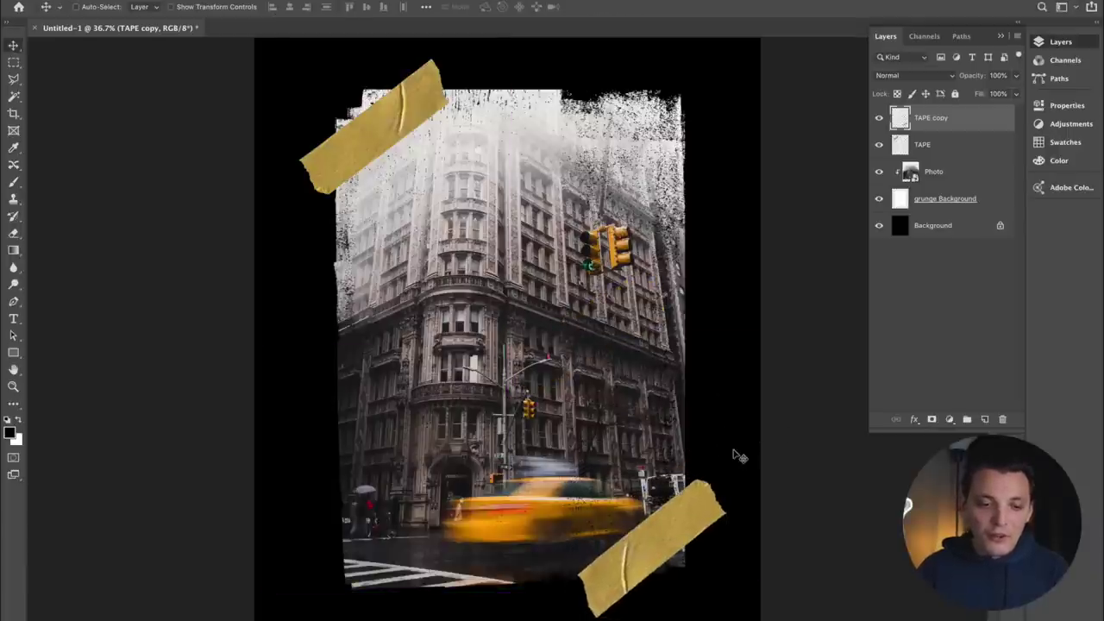
Fine-tune the angles of the tape strips on the photo's upper-left and lower-right corners
left_click(929, 148)
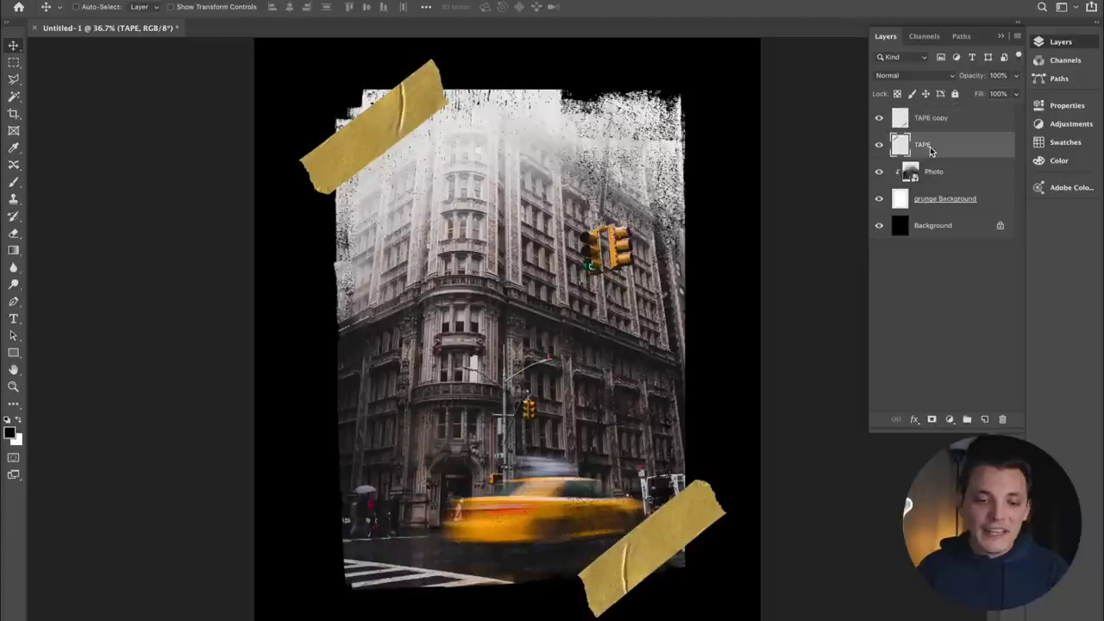
key("ctrl+t")
left_click_drag(415, 96, 408, 101)
key("Return")
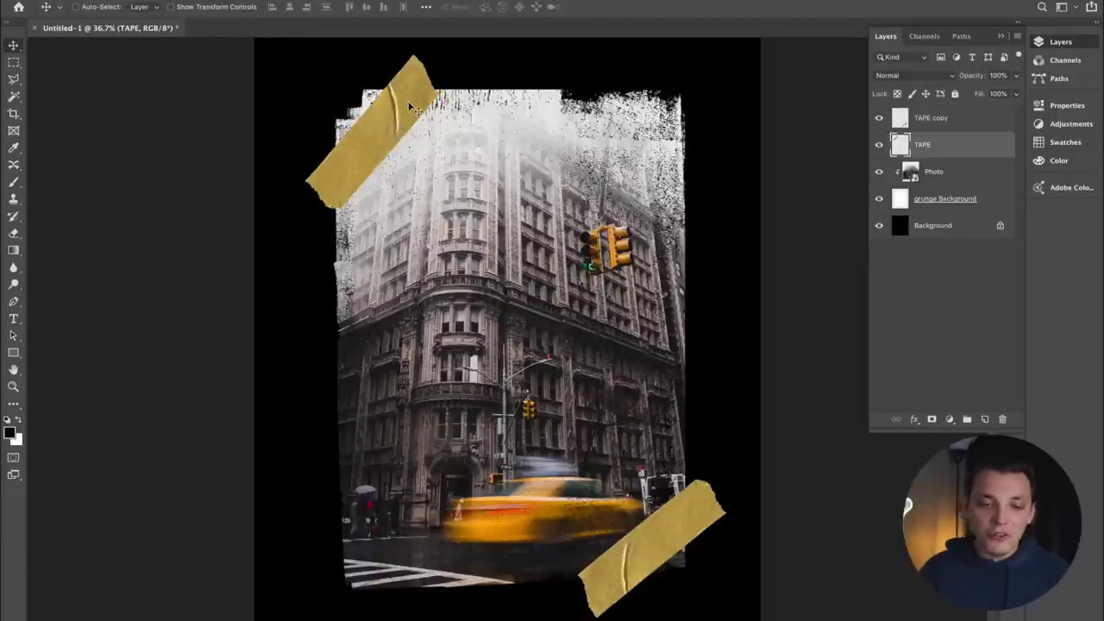
left_click(927, 118)
key("ctrl+t")
left_click_drag(724, 419, 743, 445)
Duplicate the lower-right tape onto the upper-right corner, rotated about 98° counterclockwise, and copy that strip onto the lower-left corner
left_click_drag(700, 523, 608, 56)
key("Return")
key("ctrl+t")
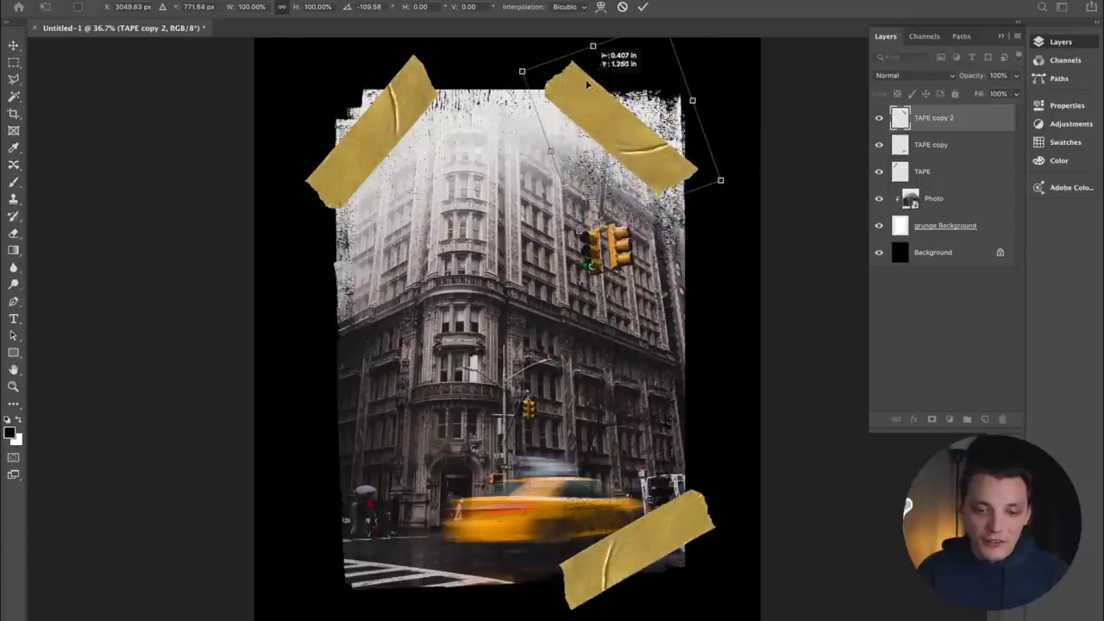
left_click_drag(758, 99, 759, 132)
left_click_drag(655, 128, 695, 128)
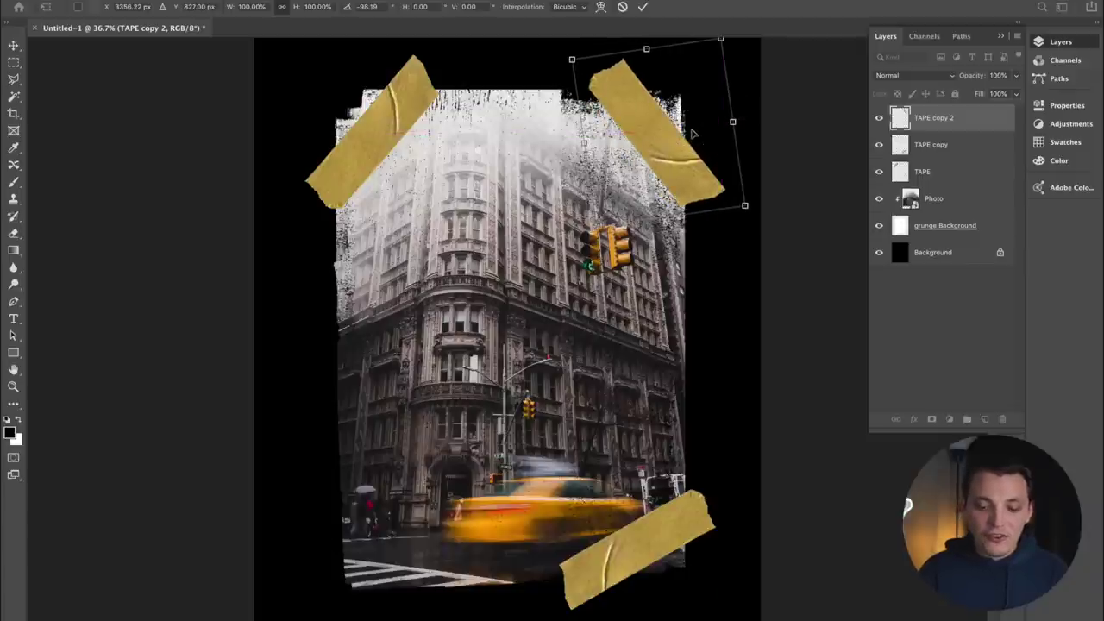
key("Return")
left_click_drag(640, 102, 354, 505)
Group the four tape layers, the Photo layer and the grunge Background layer, and name the group Design
left_click(951, 202)
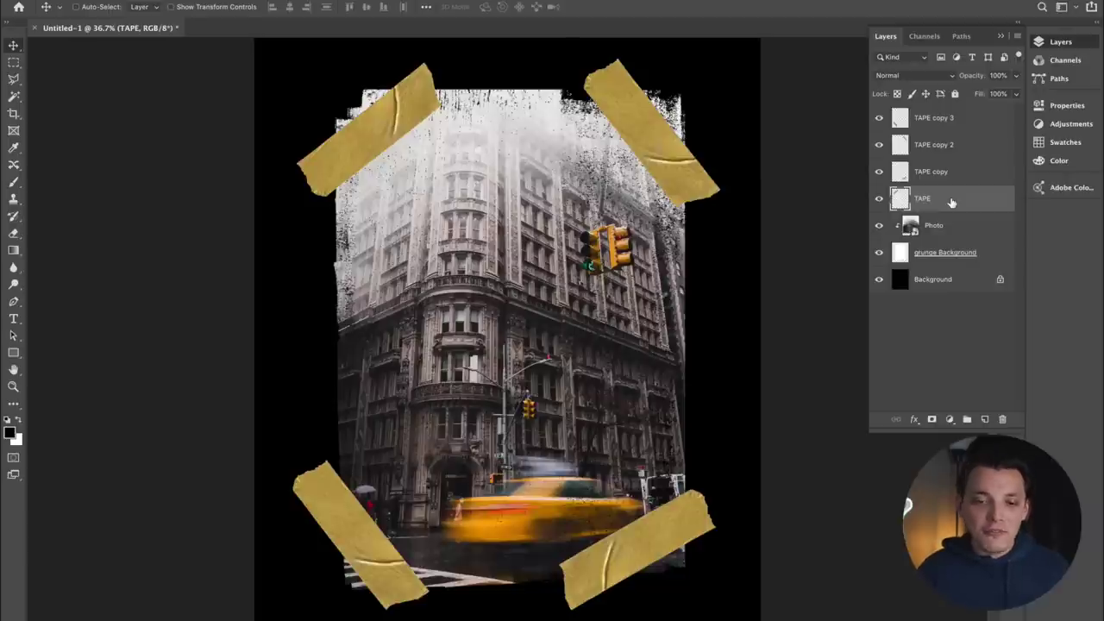
left_click(956, 121)
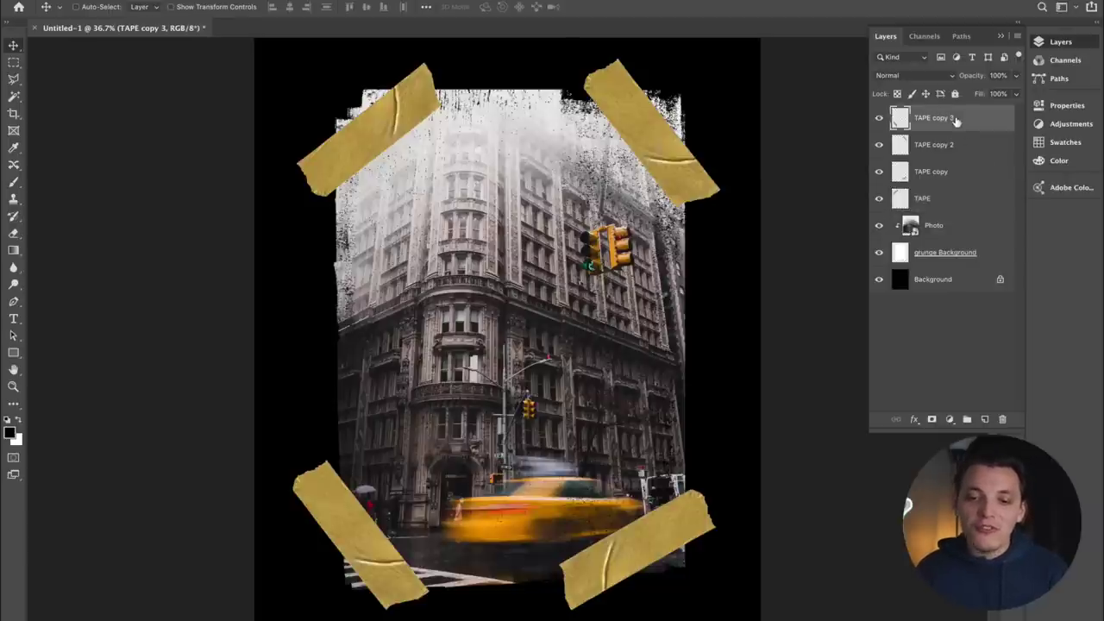
left_click(932, 251, "shift")
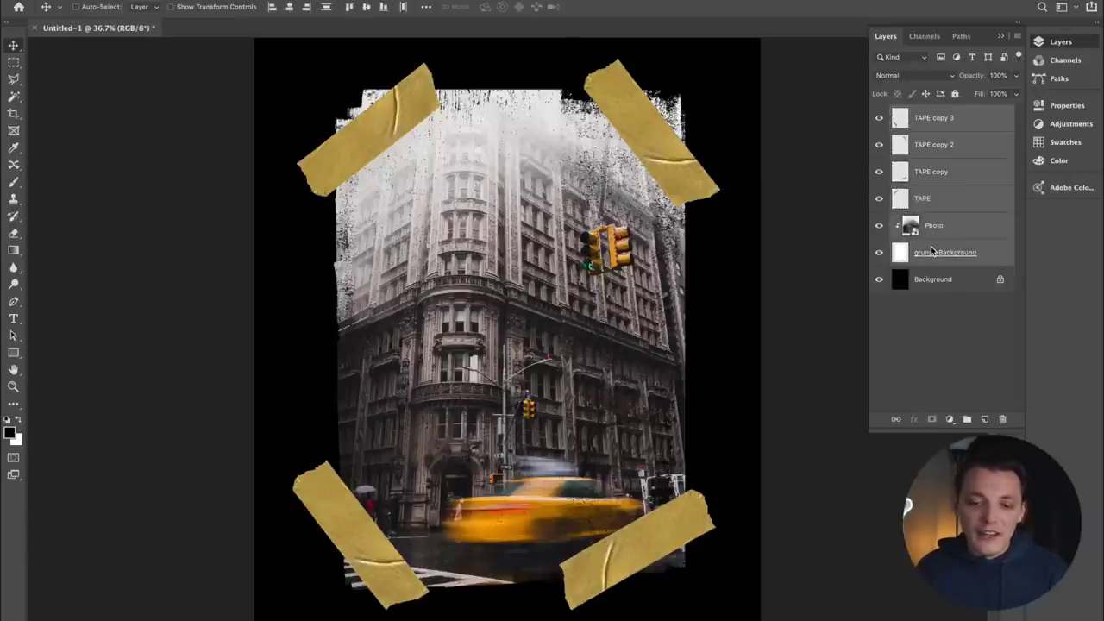
left_click(959, 125)
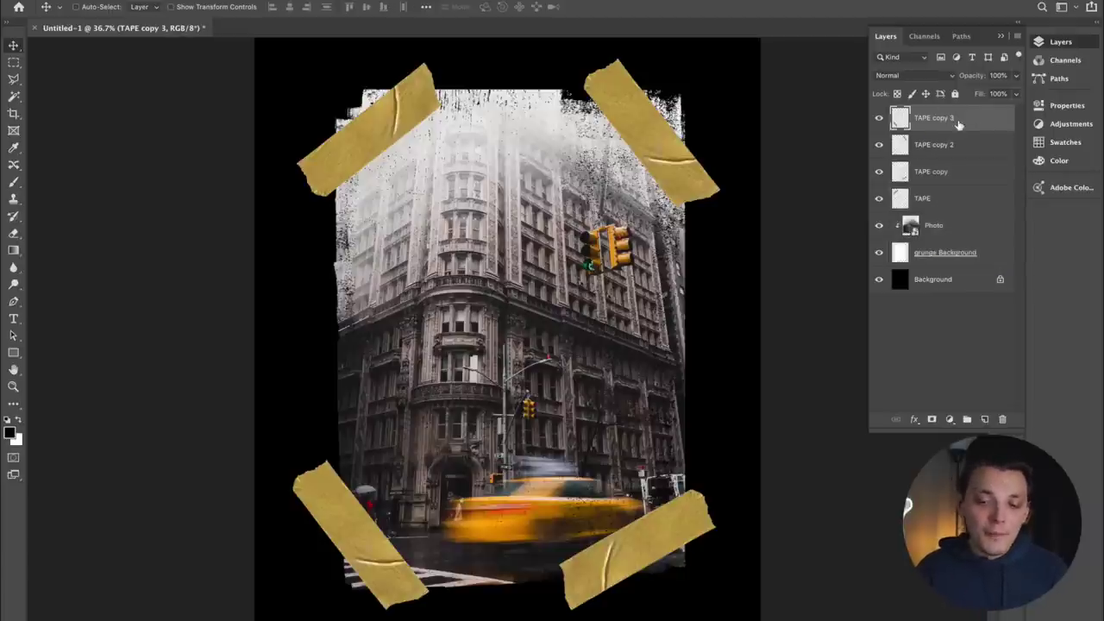
left_click(936, 256, "shift")
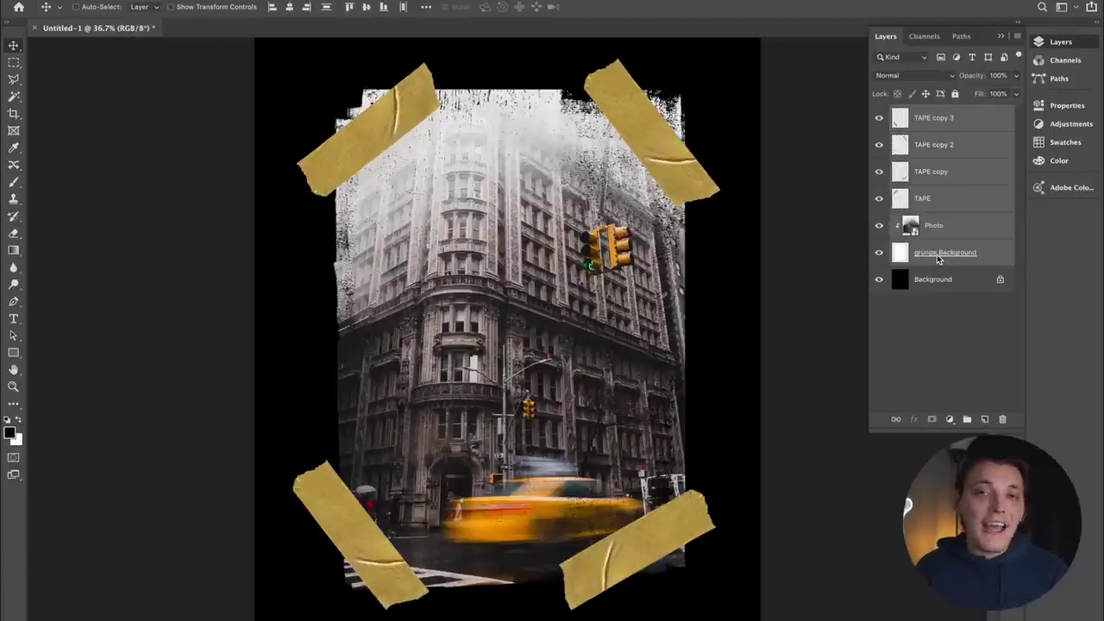
key("ctrl+g")
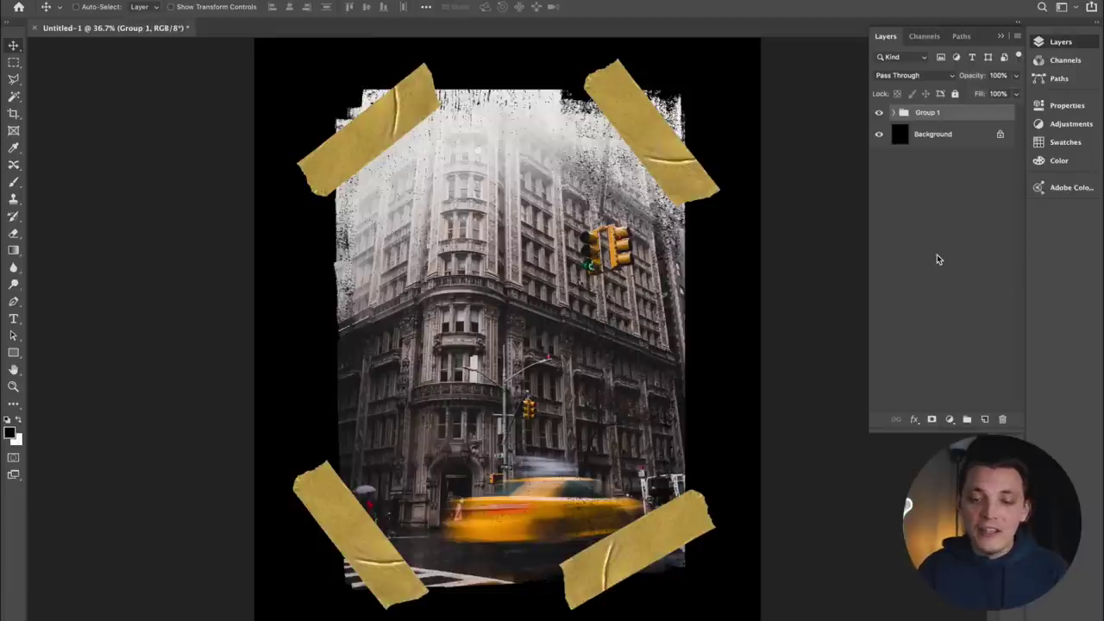
type("Design")
key("Return")
Scale the Design group down proportionally around its centre to about 92%
key("ctrl+t")
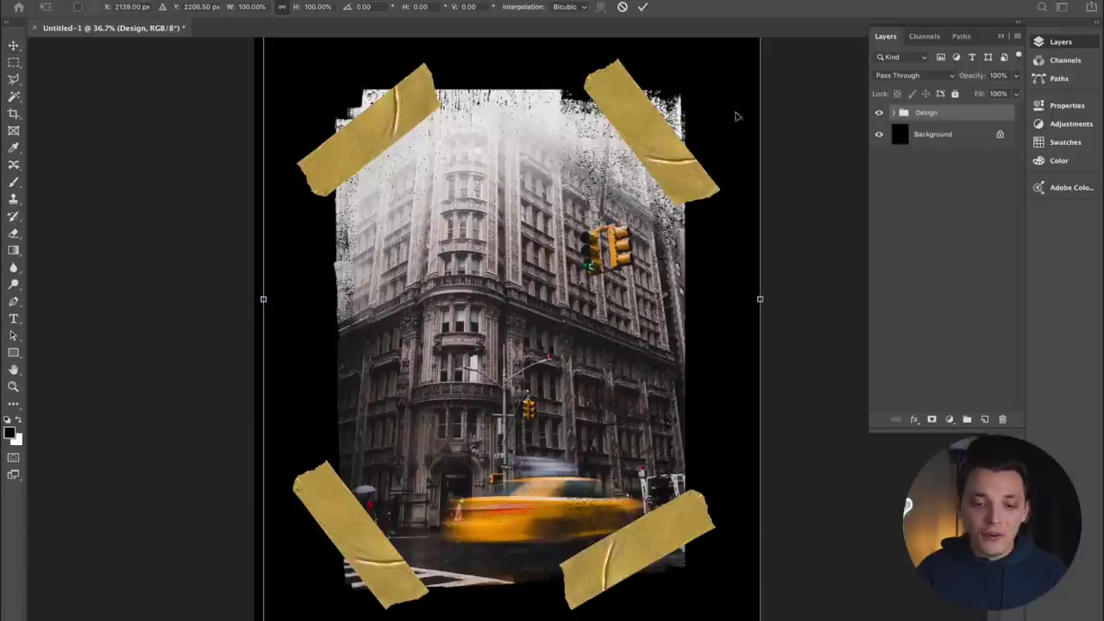
key("ctrl+minus")
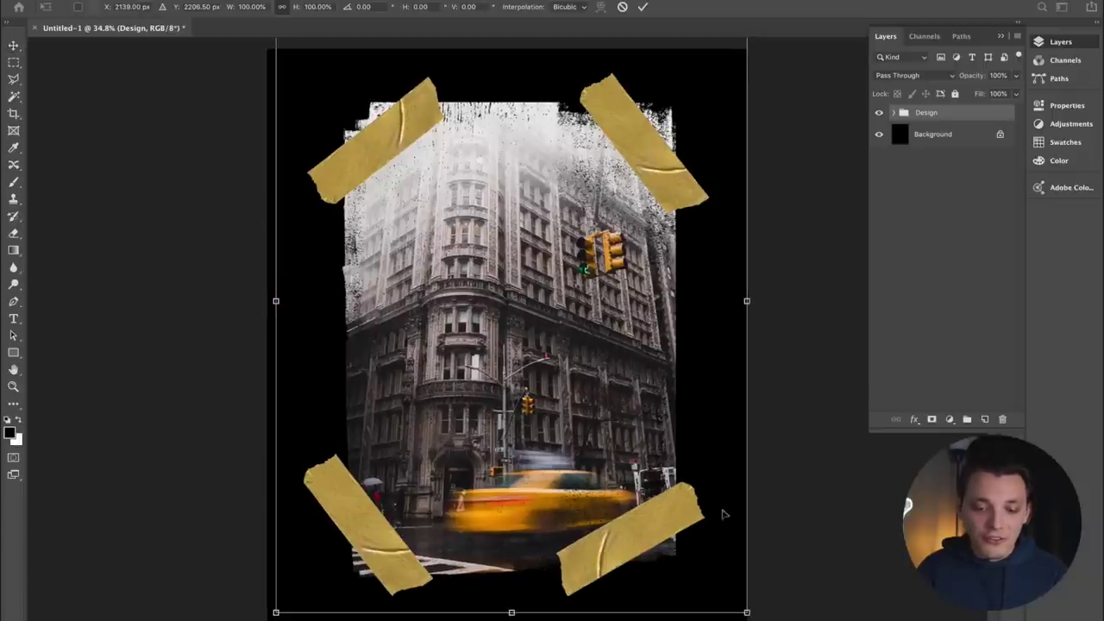
left_click_drag(745, 612, 719, 593)
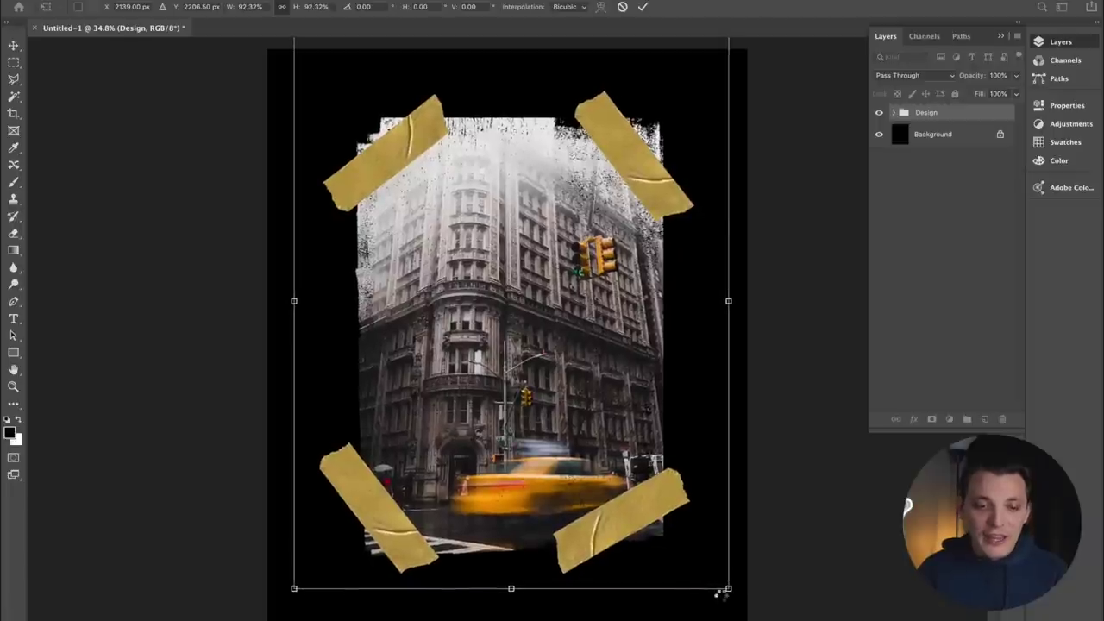
key("Return")
key("ctrl+0")
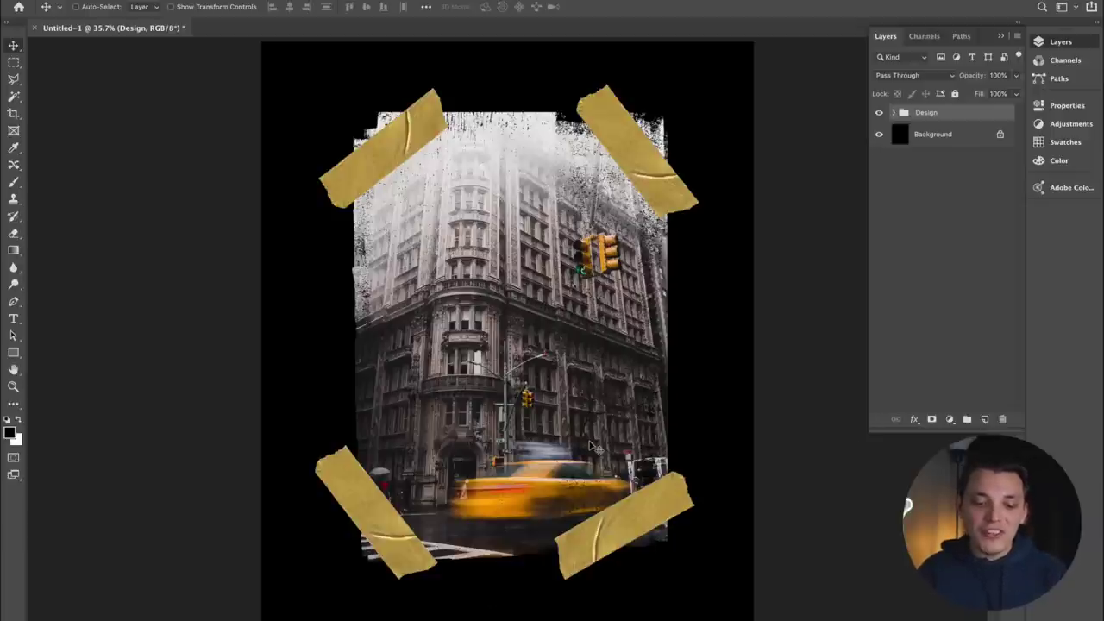
Add the text NEW YORK on the black area below the photo, enlarge it and make it white
key("t")
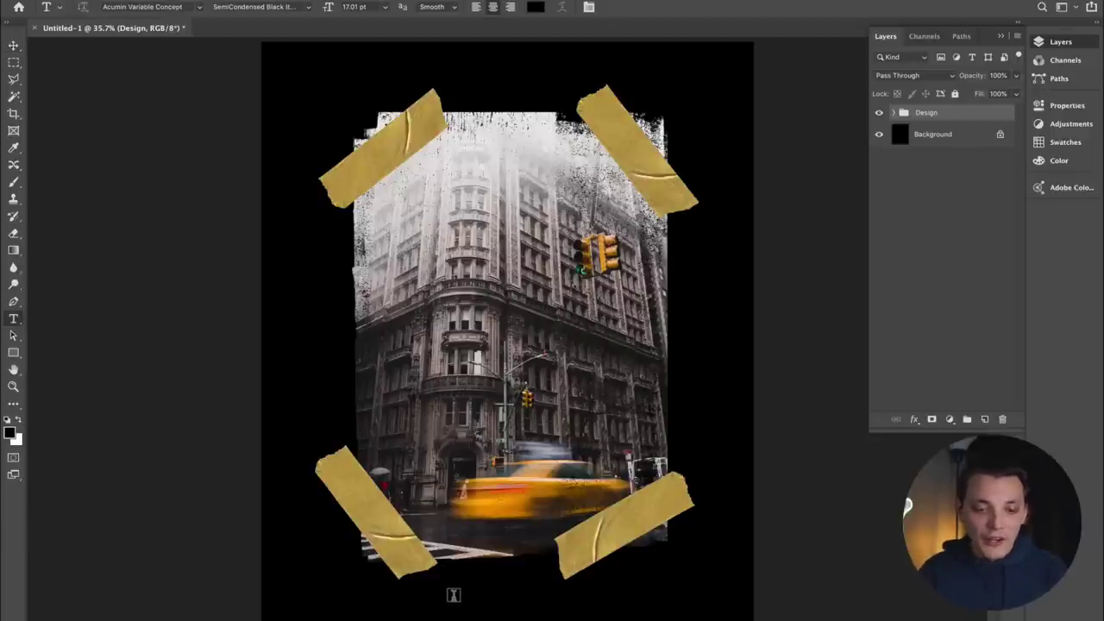
key("ctrl+plus")
scroll(385, 321, "down", 5)
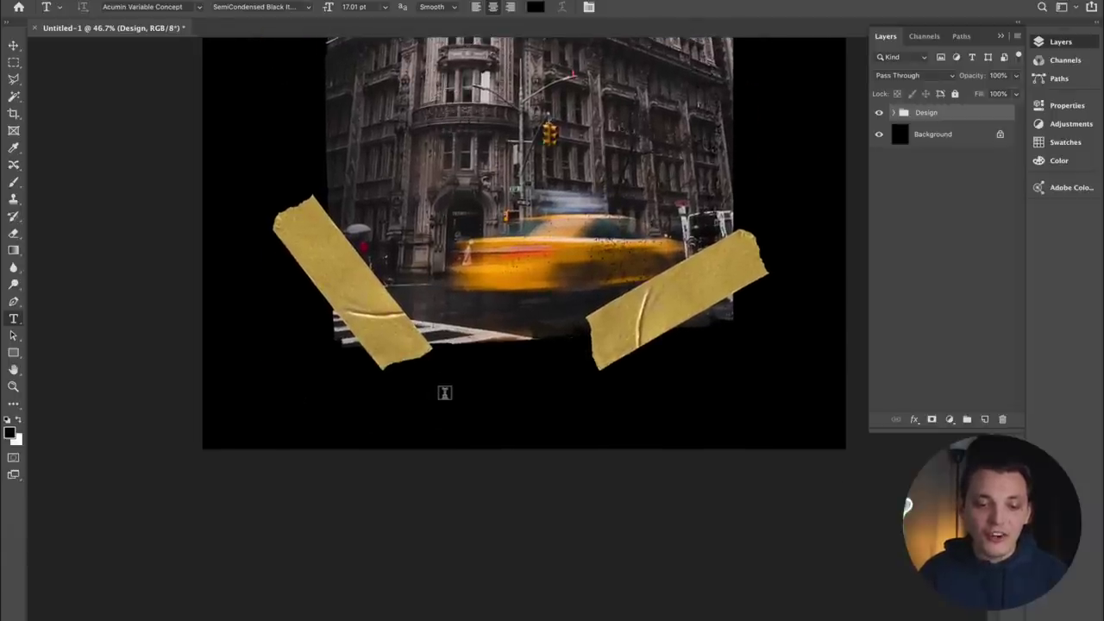
left_click(444, 392)
key("BackSpace")
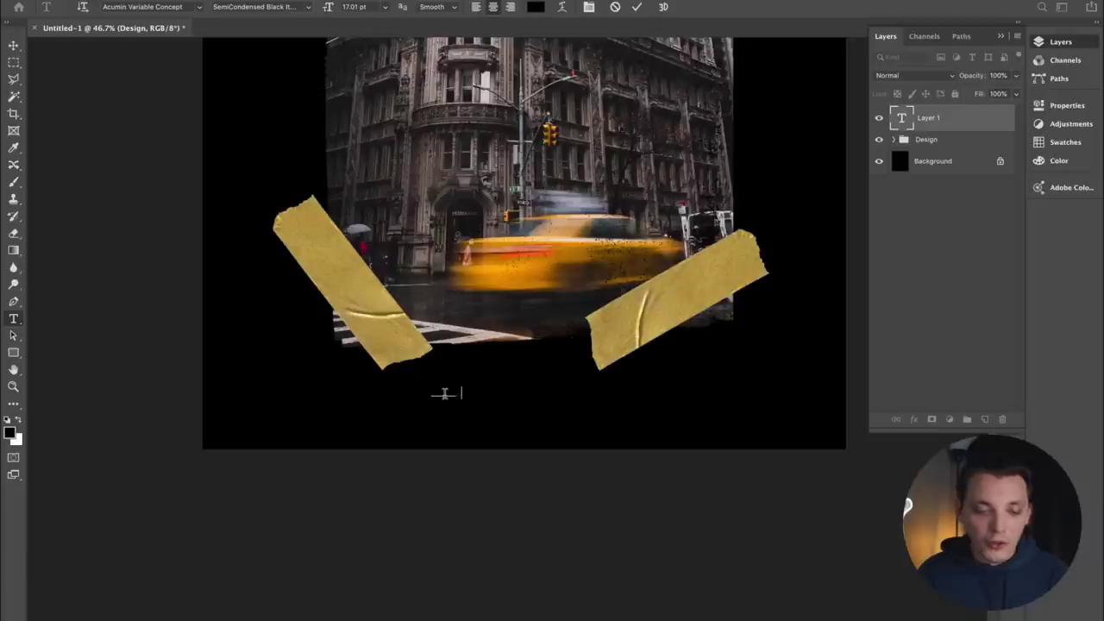
key("ctrl+z")
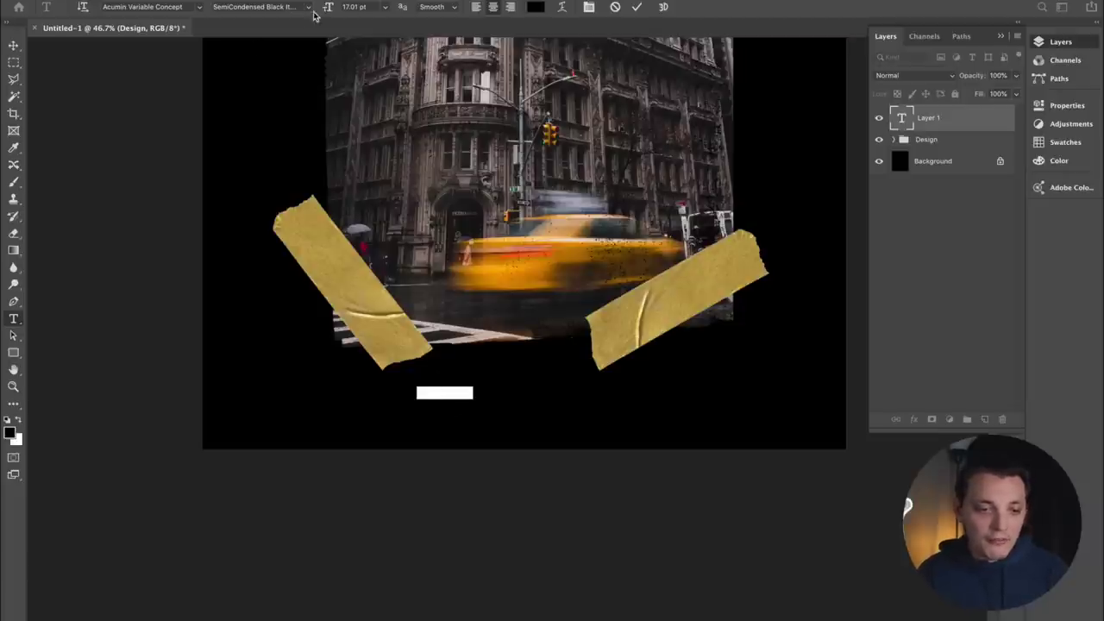
left_click_drag(328, 10, 393, 14)
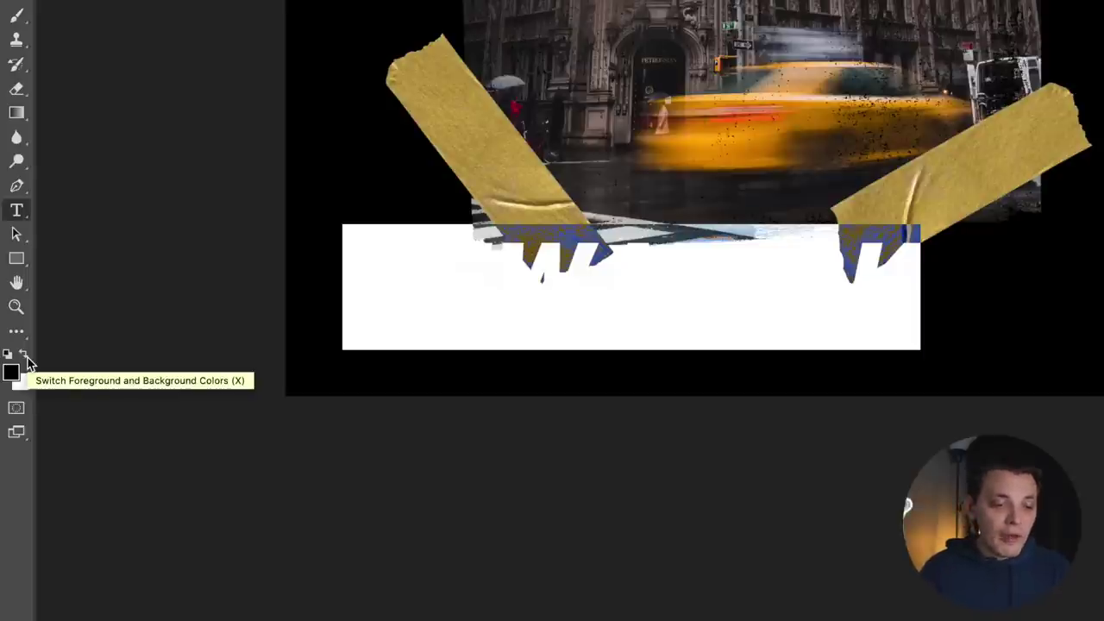
left_click(24, 356)
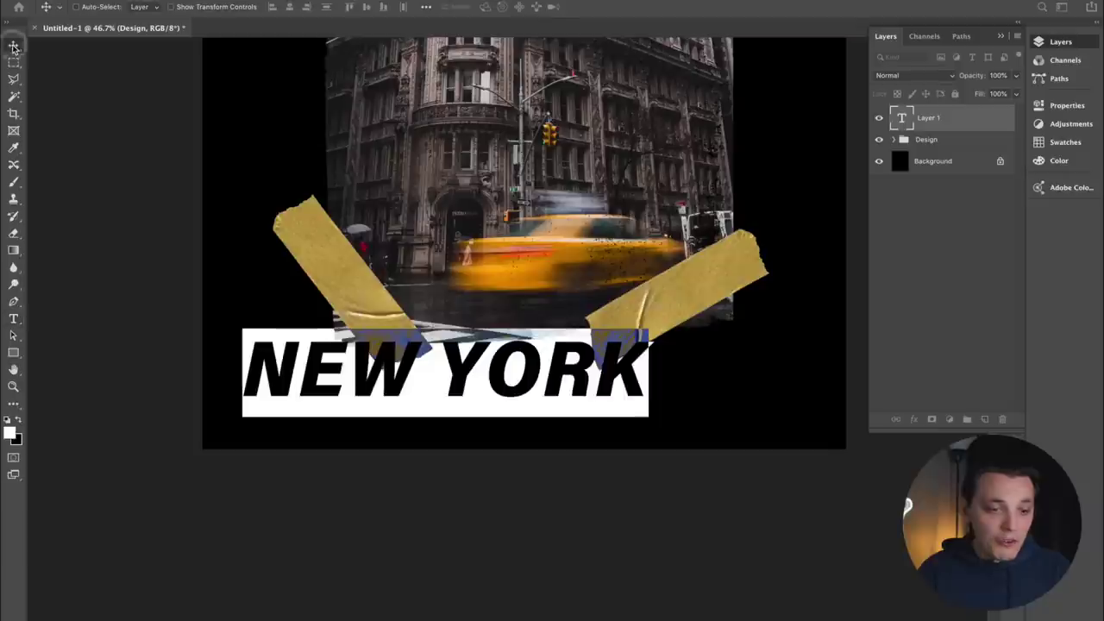
Centre the NEW YORK text horizontally on the canvas and adjust the design's vertical placement
left_click(13, 47)
key("ctrl+a")
left_click(289, 7)
key("ctrl+d")
left_click_drag(453, 205, 461, 230)
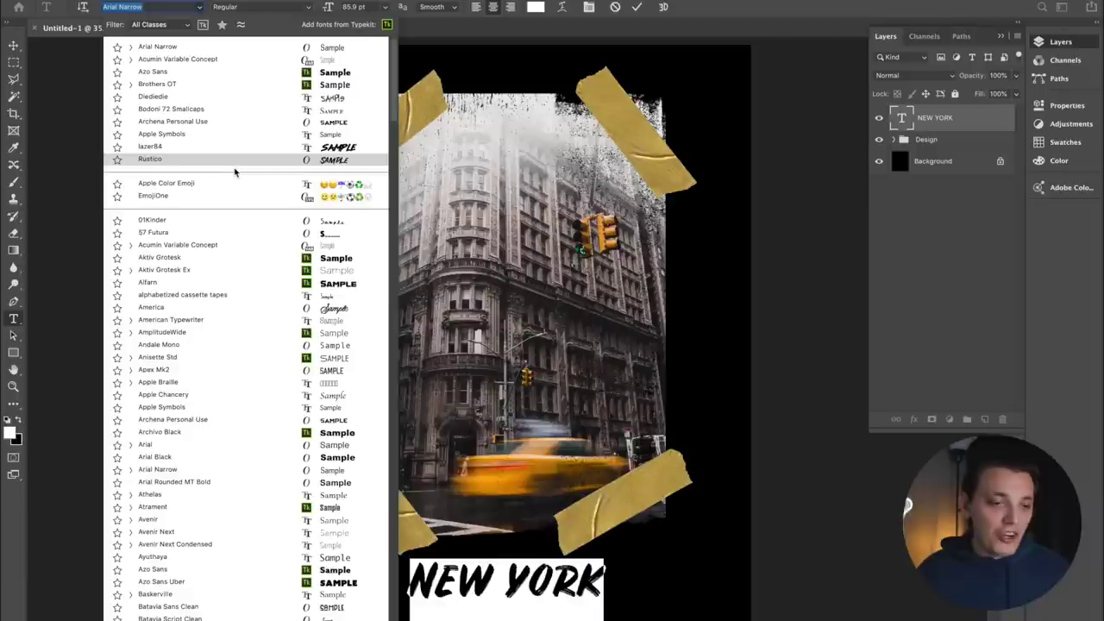
Set the NEW YORK text in the Rustico font and scale it up to nearly the photo's width
left_click(216, 166)
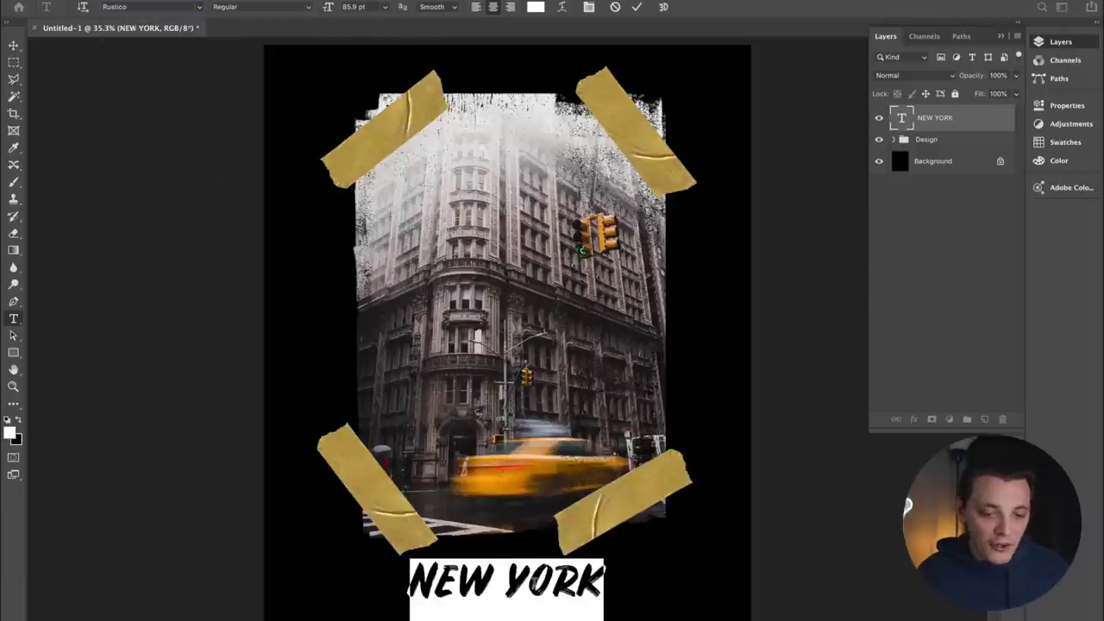
left_click(528, 587)
left_click(13, 45)
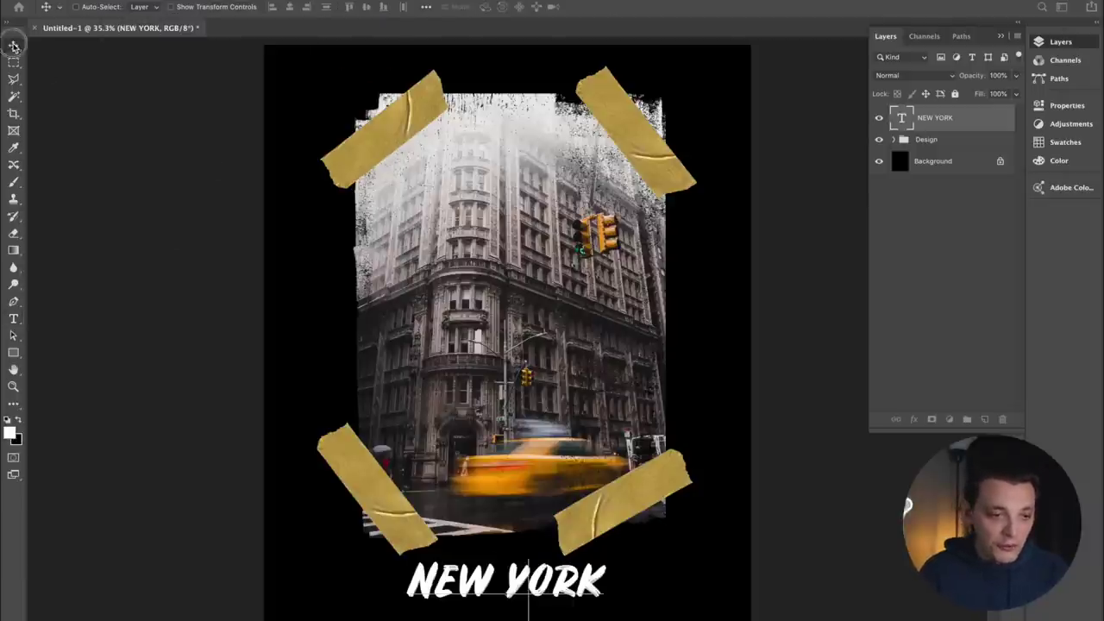
key("ctrl+t")
left_click_drag(620, 555, 649, 527)
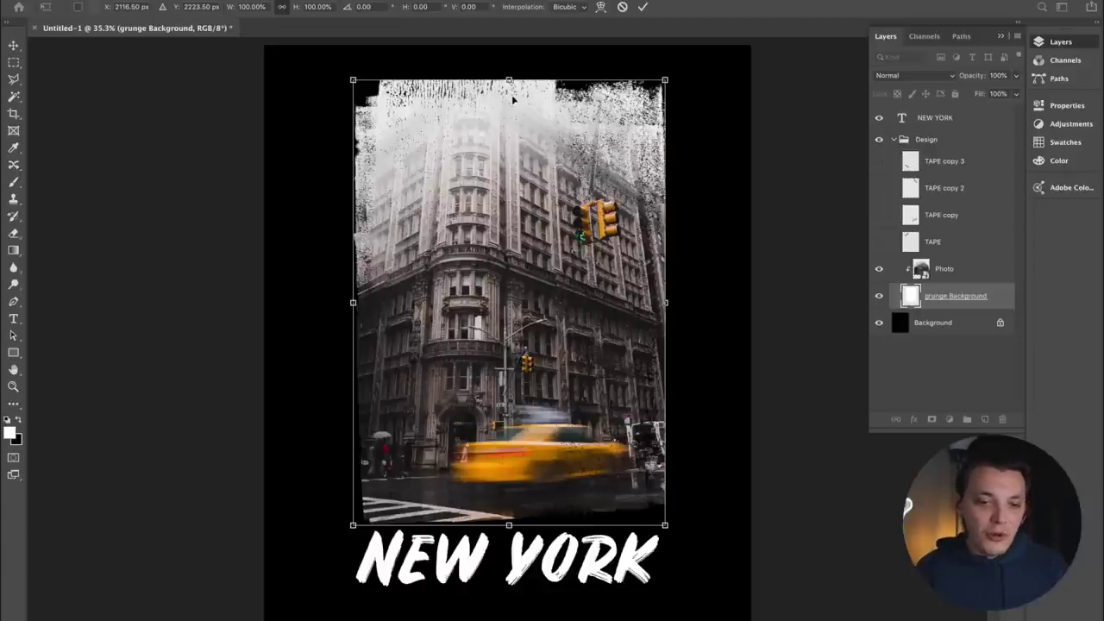
Resize the grunge Background layer to about 77% height and 118% width, and centre it horizontally on the canvas
left_click_drag(508, 80, 511, 185)
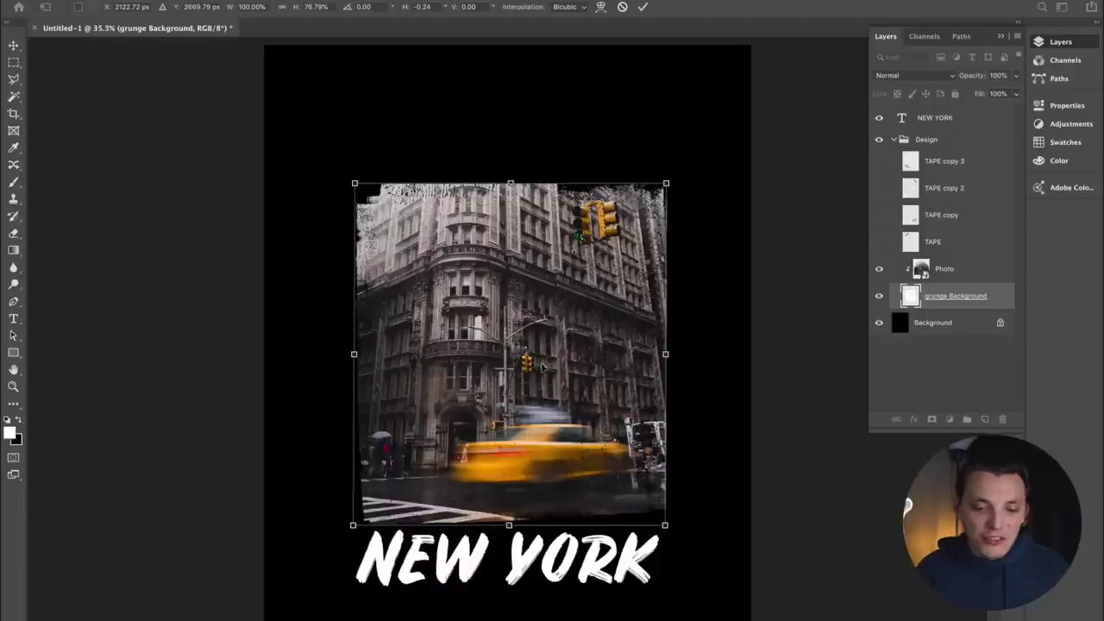
left_click_drag(667, 356, 724, 358)
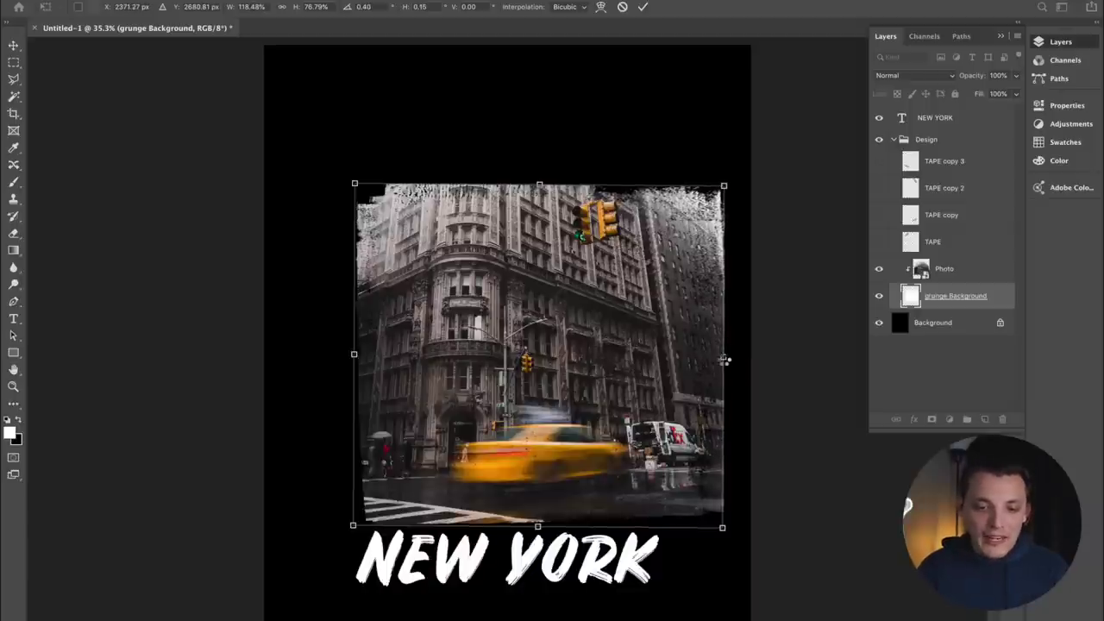
key("Return")
key("ctrl+a")
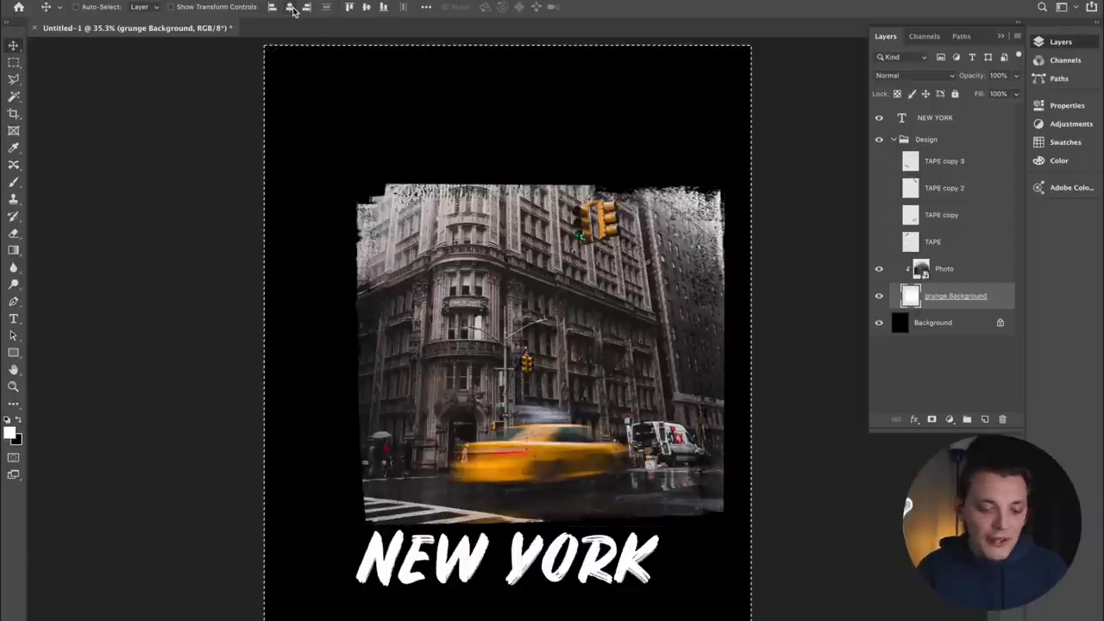
left_click(292, 8)
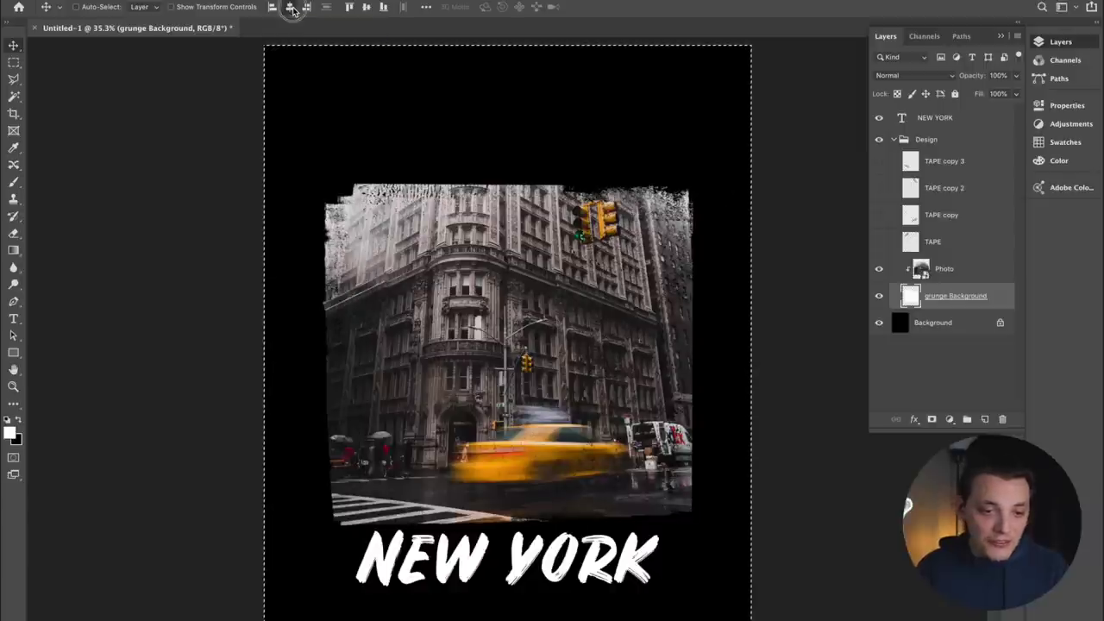
key("ctrl+d")
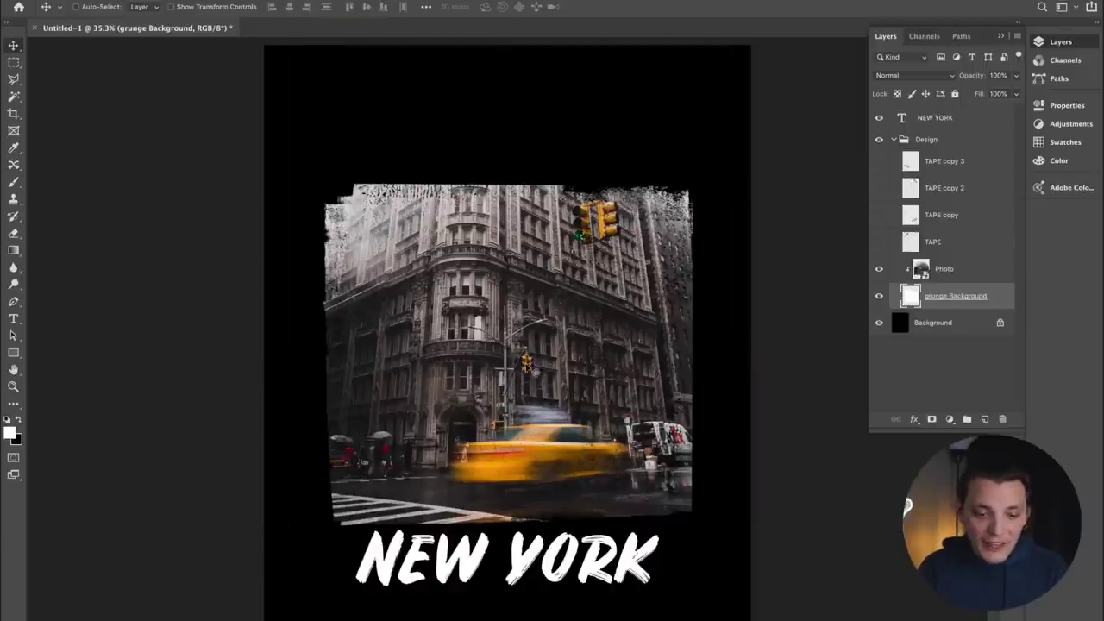
Scale the grunge Background down slightly from its lower edge and centre the NEW YORK text horizontally on the canvas
key("ctrl+t")
mouse_move(507, 525)
left_mouse_down()
mouse_move(507, 496)
mouse_move(508, 514)
mouse_move(505, 506)
left_mouse_up()
key("Return")
key("alt+period")
key("ctrl+a")
left_click(289, 8)
key("ctrl+d")
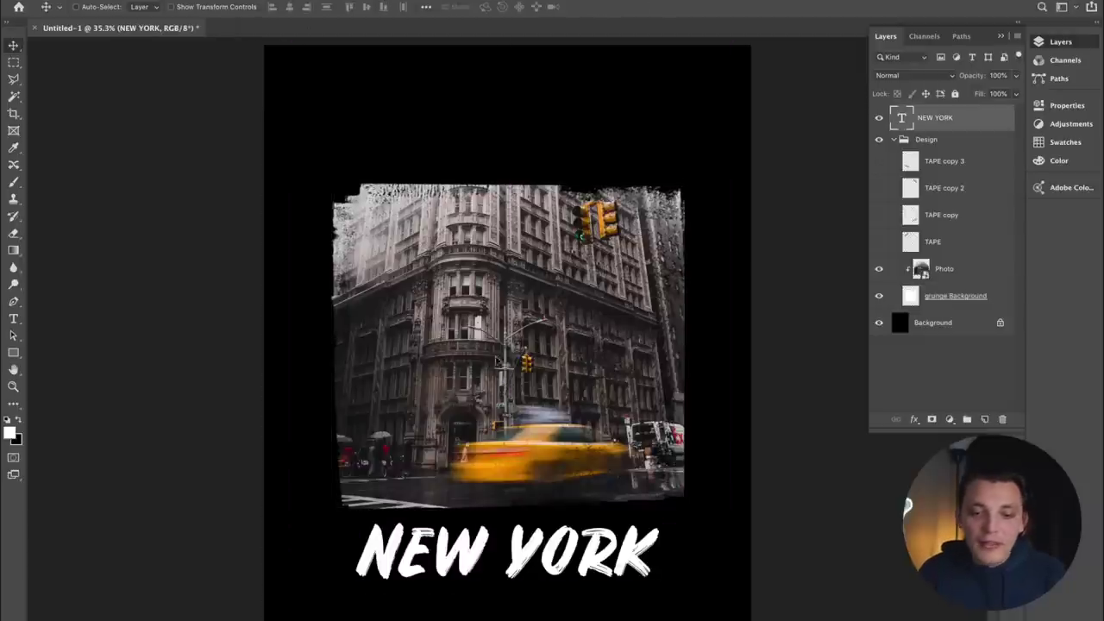
Move the NEW YORK text and the photo design up together on the canvas
left_click(943, 306, "shift")
left_click_drag(546, 265, 546, 185)
Duplicate the NEW YORK text directly beneath itself and change the copy's wording to CITY
left_click(933, 120)
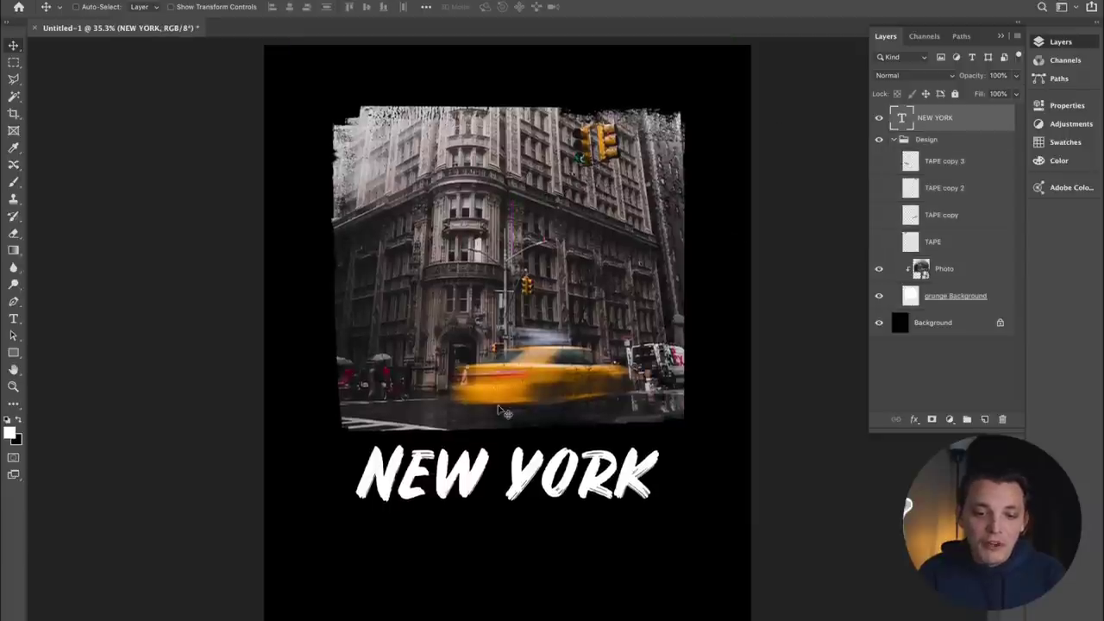
left_click_drag(496, 470, 517, 526)
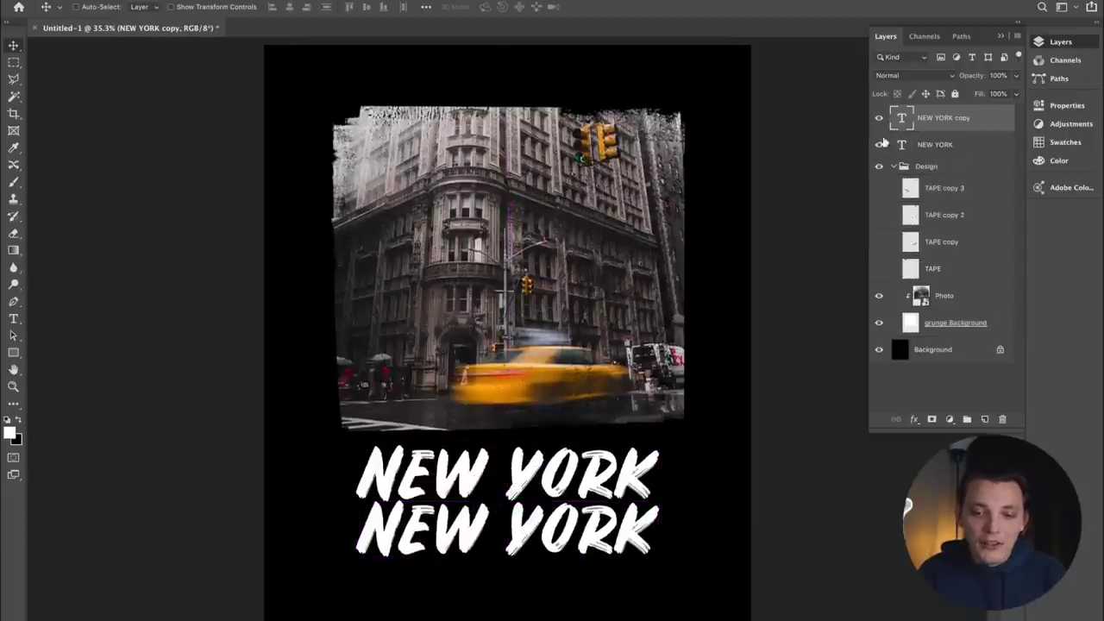
double_click(901, 118)
type("C")
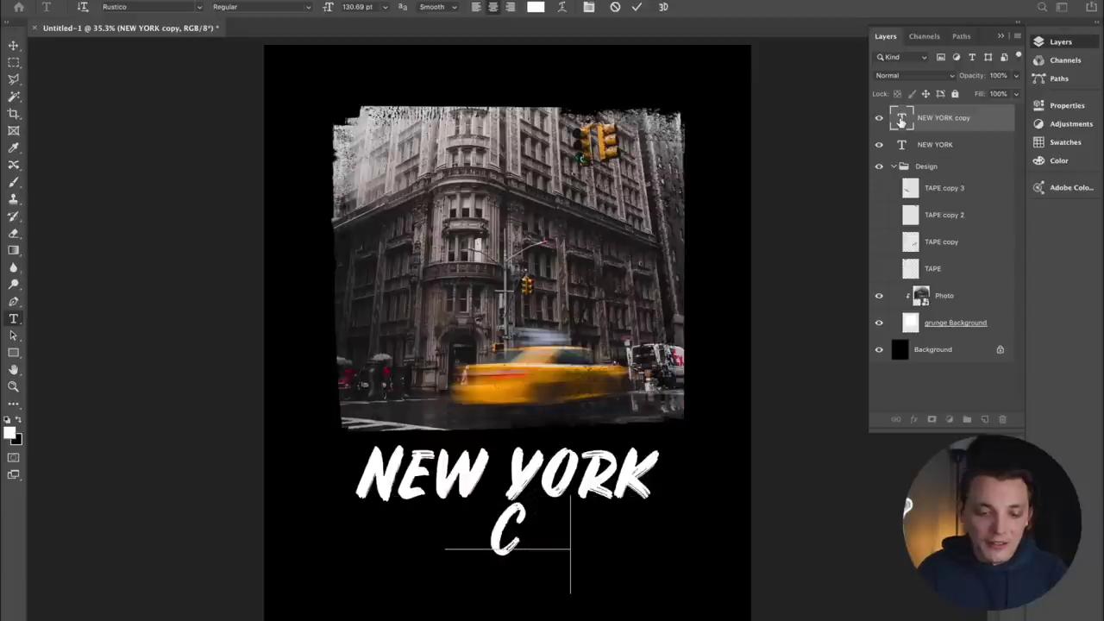
type("ITY")
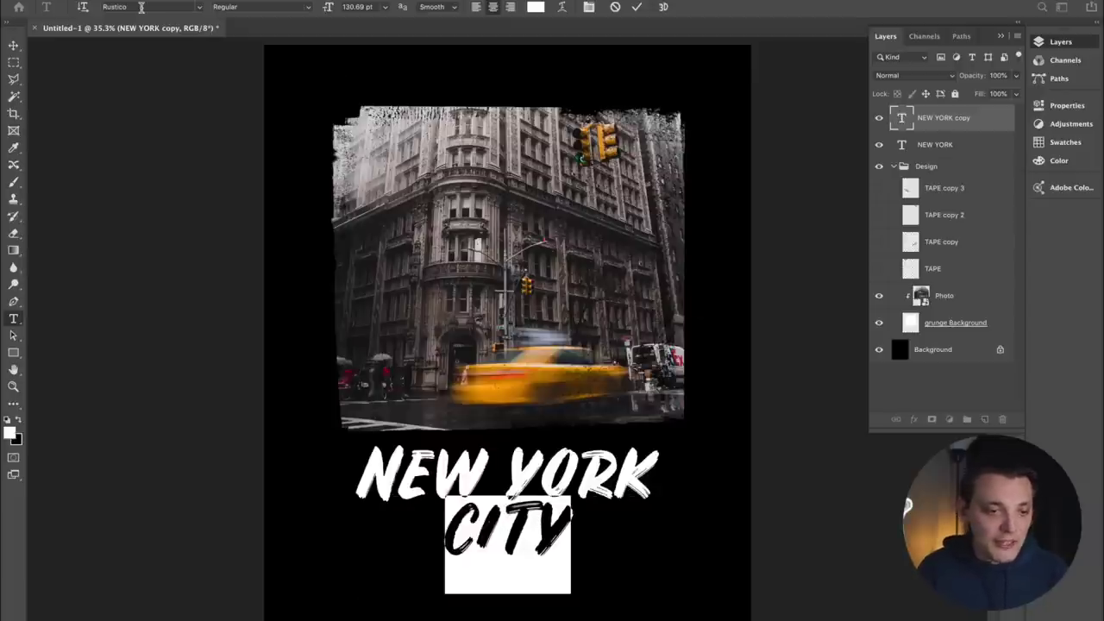
Set the CITY text in Azo Sans Black and centre it horizontally on the canvas
left_click(141, 7)
type("AZ")
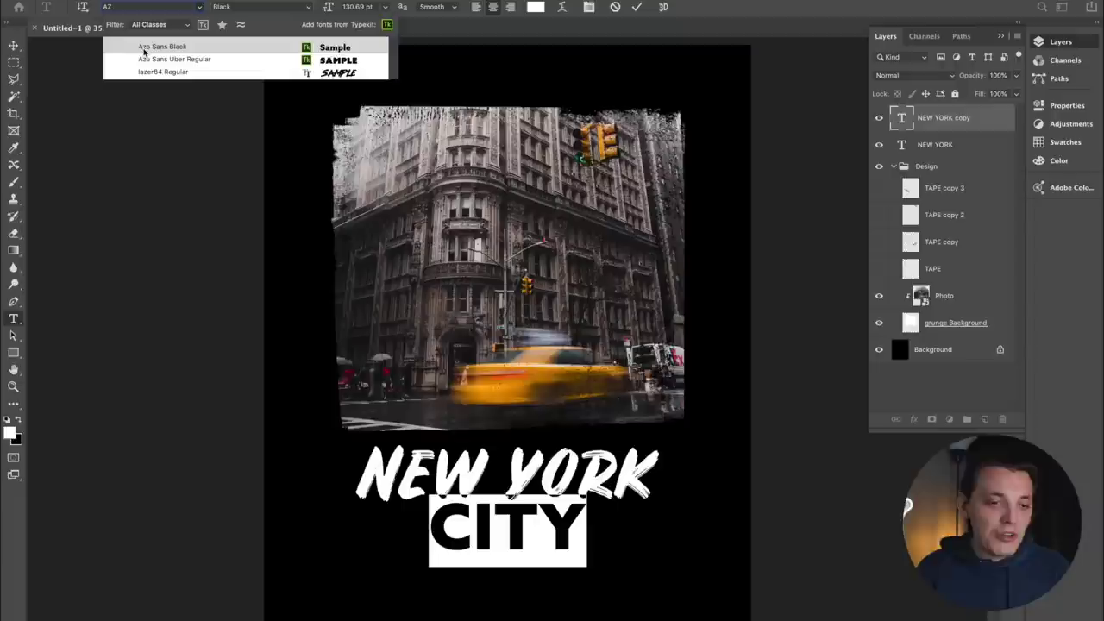
left_click(143, 50)
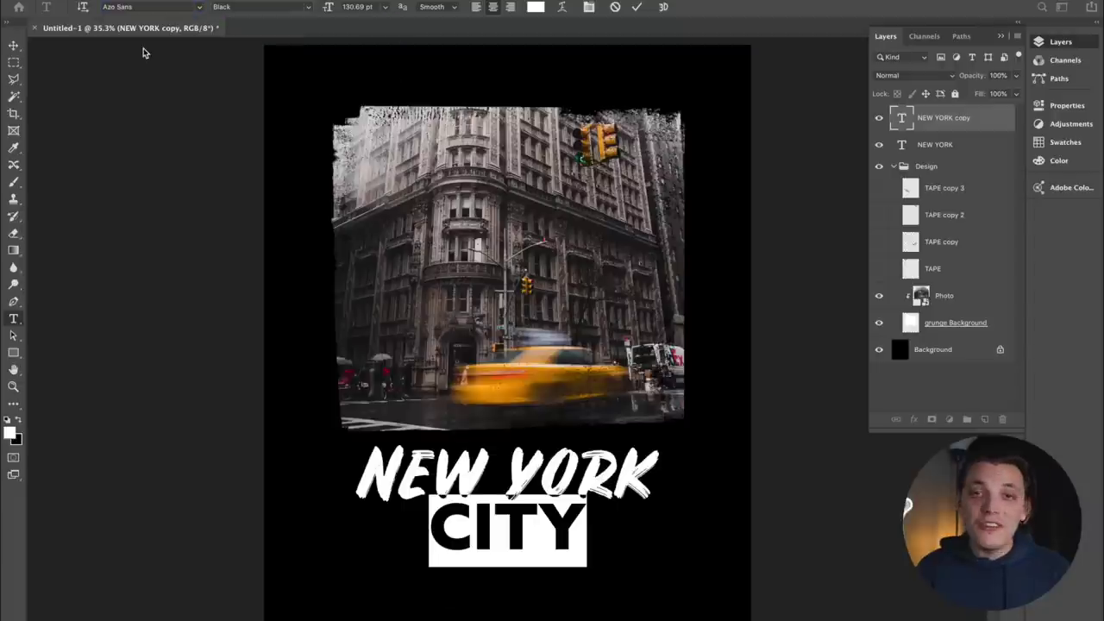
left_click(14, 45)
key("ctrl+a")
left_click(289, 7)
key("ctrl+d")
Reduce the CITY text to 82.69 pt and widen its letter spacing until it spans roughly the width of NEW YORK
double_click(902, 119)
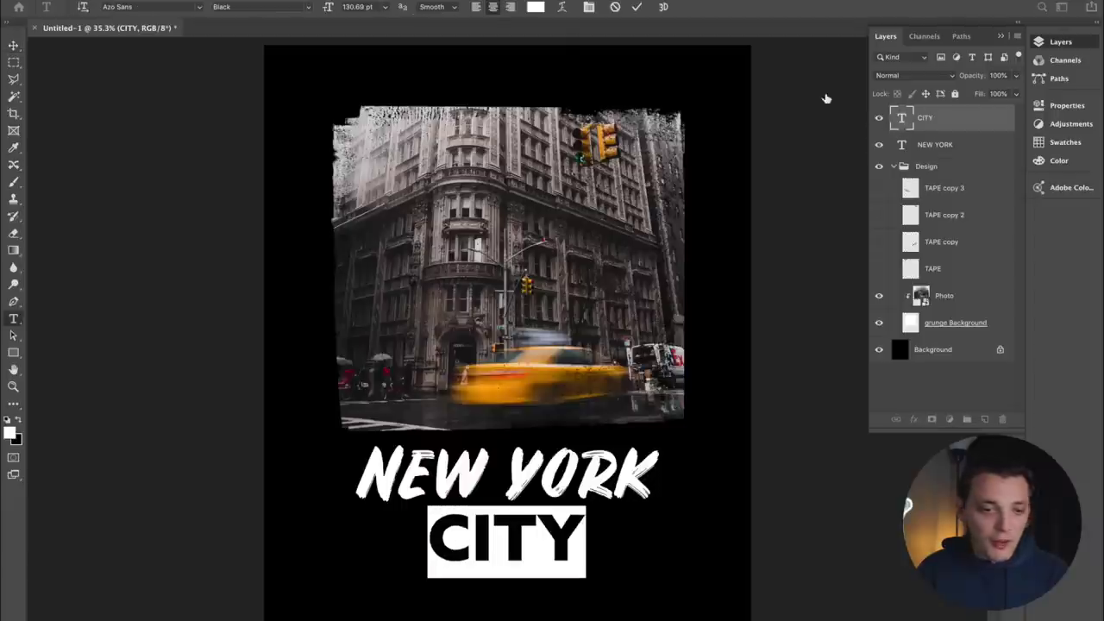
left_click_drag(332, 13, 300, 14)
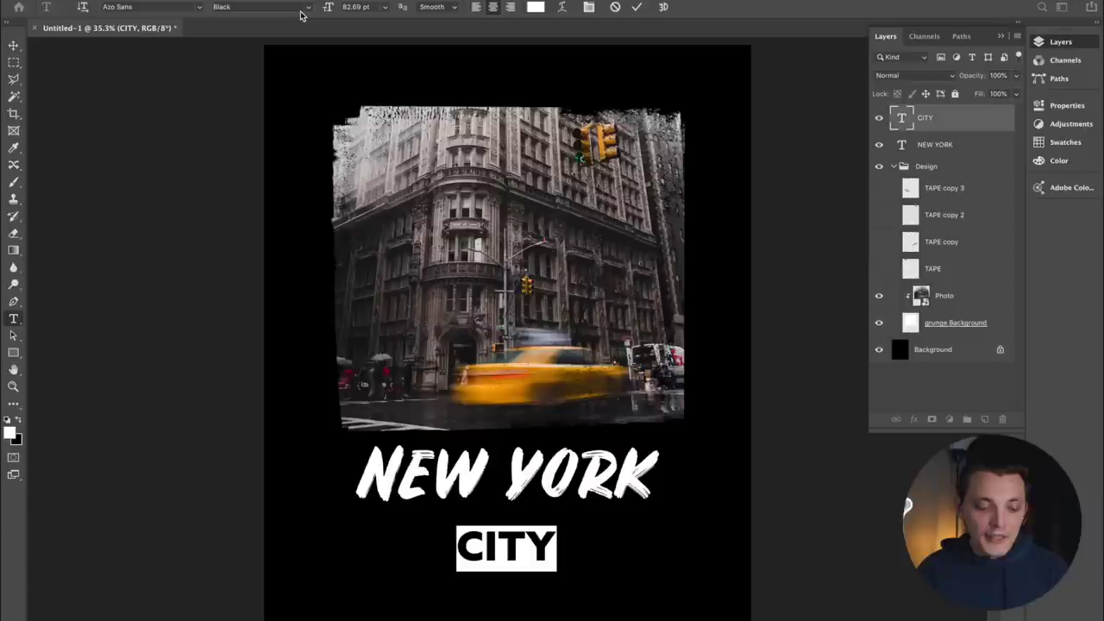
key("alt+Right")
key("alt+Right")
key("alt+Right")
key("alt+Right")
key("alt+Right")
key("alt+Right")
key("alt+Right")
key("alt+Right")
key("alt+Right")
key("alt+Right")
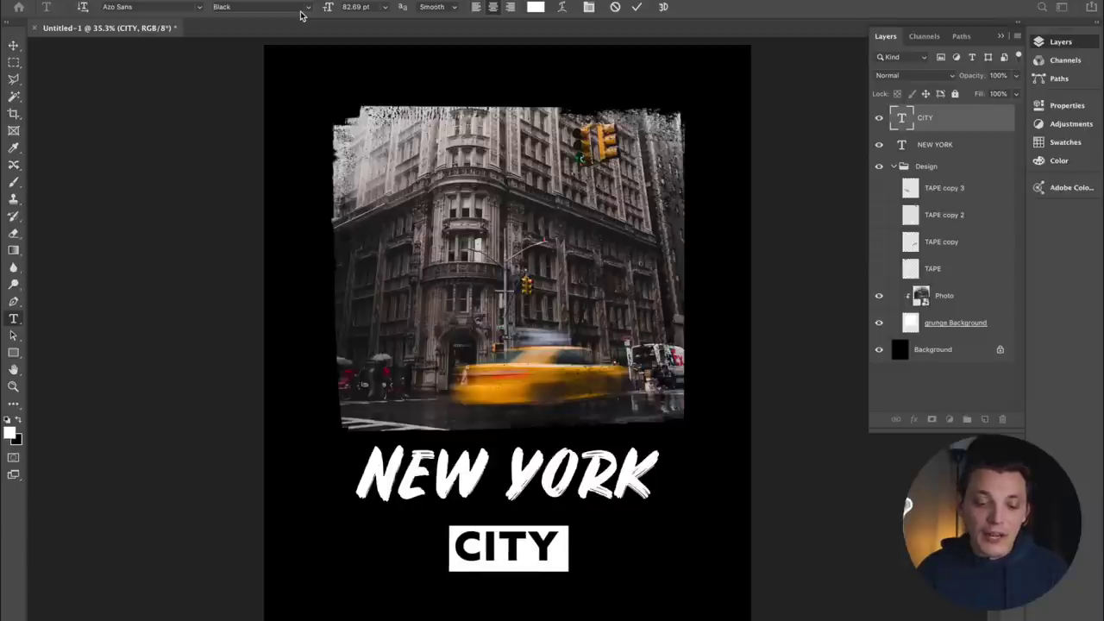
key("alt+Right")
key("alt+Right")
key("alt+Right")
key("alt+Right")
key("alt+Right")
key("alt+Right")
key("alt+Right")
key("alt+Right")
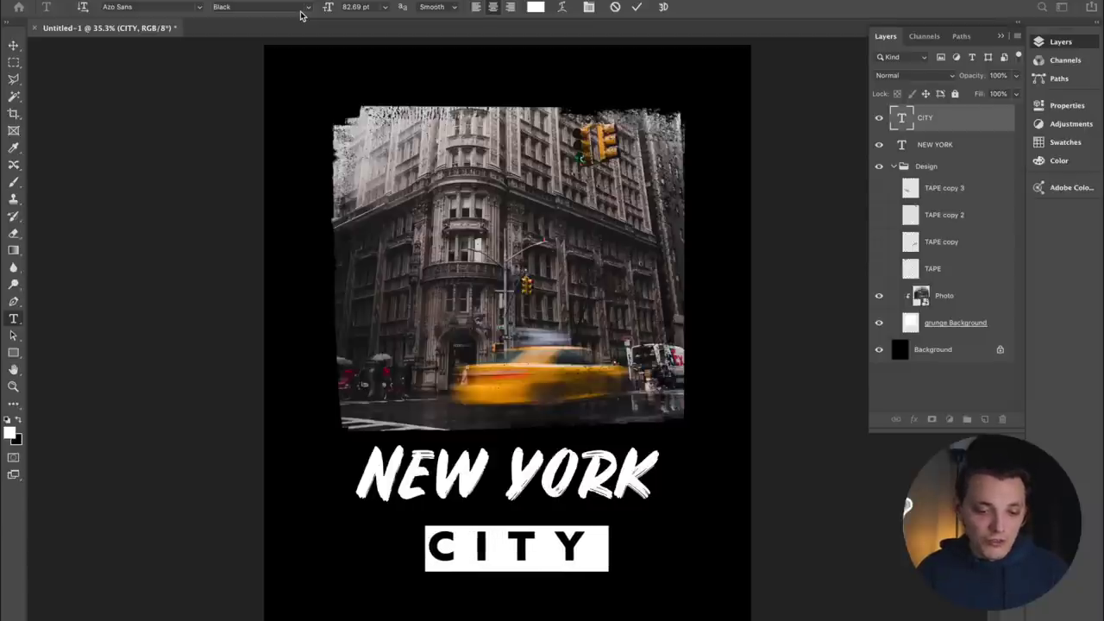
key("alt+Right")
key("alt+Right")
key("alt+Right")
key("alt+Right")
key("alt+Right")
key("alt+Right")
key("alt+Right")
key("alt+Right")
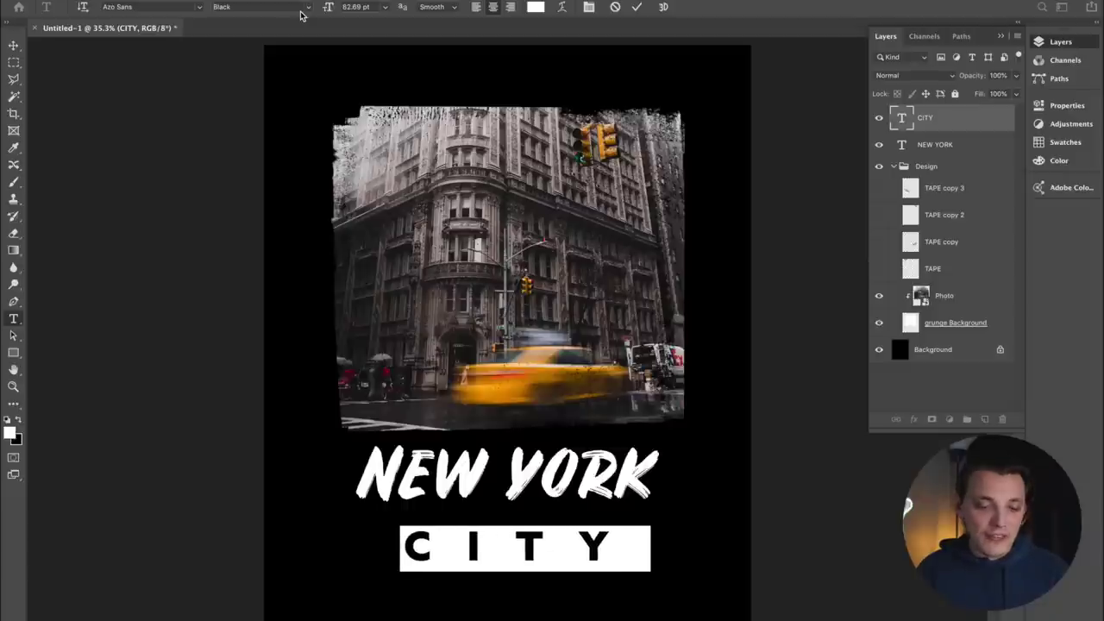
key("alt+Right")
key("alt+Right")
key("alt+Right")
key("alt+Right")
key("alt+Right")
key("alt+Right")
key("alt+Right")
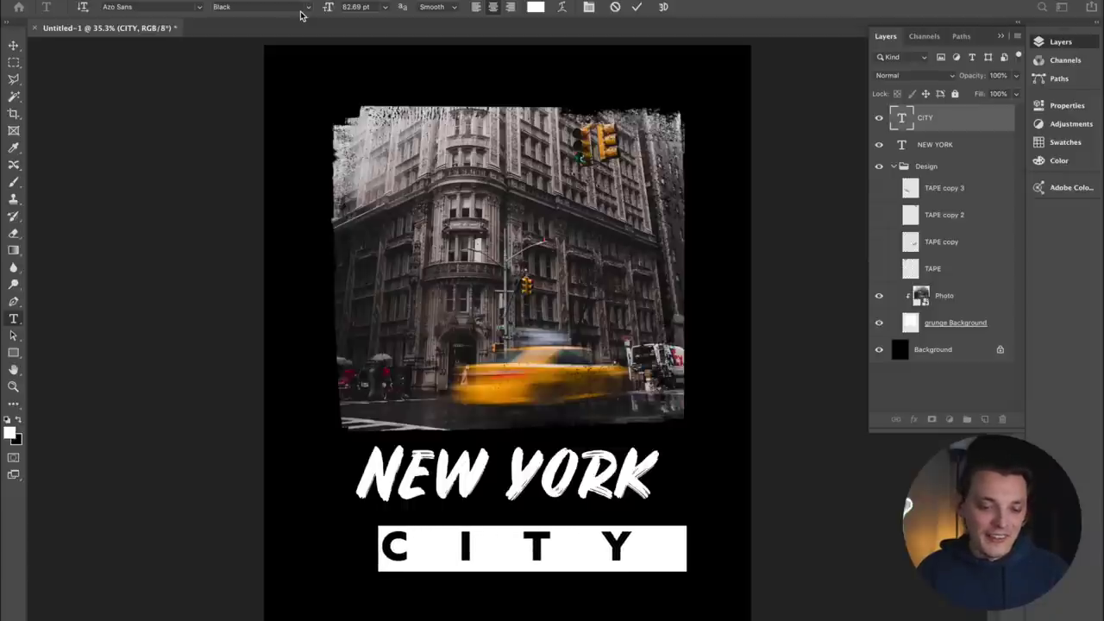
key("ctrl+h")
Apply a Color Overlay to the NEW YORK text in an orange sampled from the taxi
left_click(911, 140)
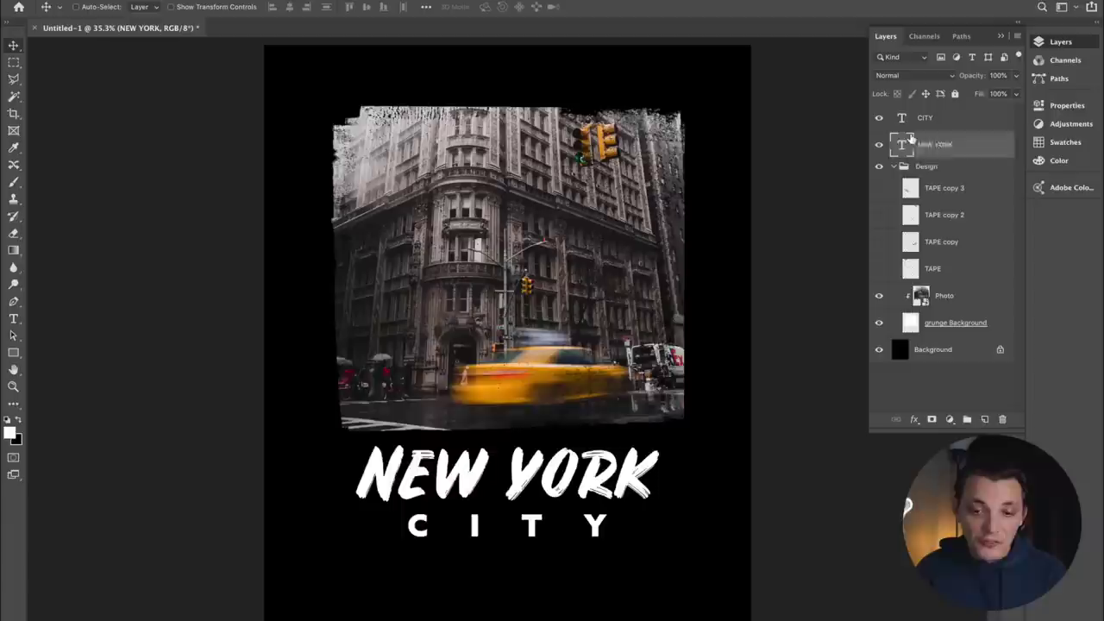
left_click(914, 419)
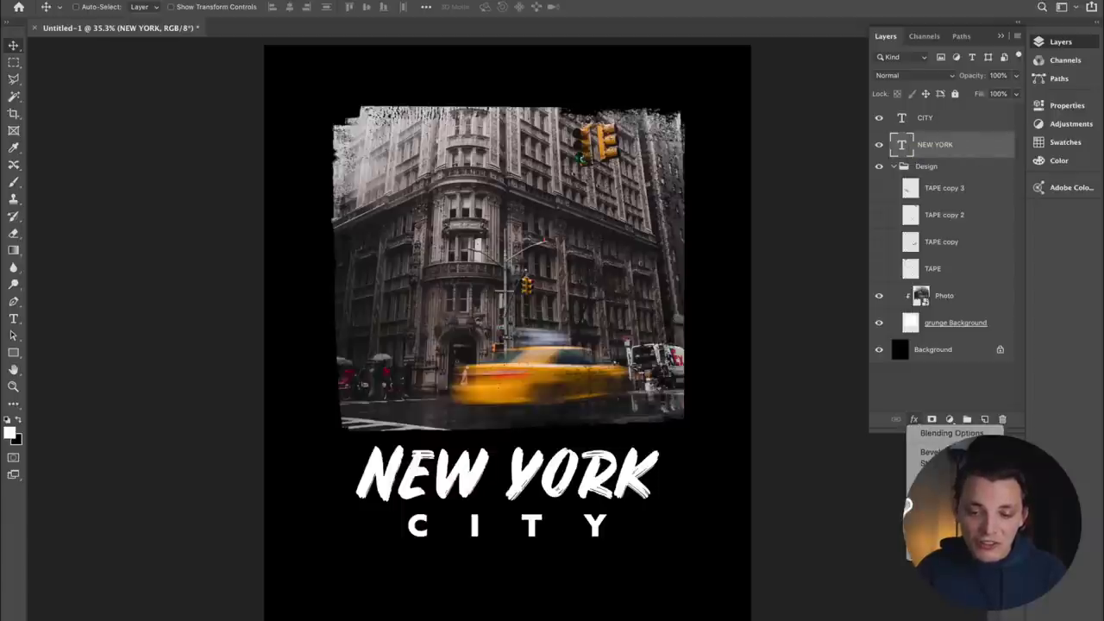
left_click(948, 523)
left_click_drag(752, 118, 1095, 136)
left_click(1066, 182)
left_click(530, 376)
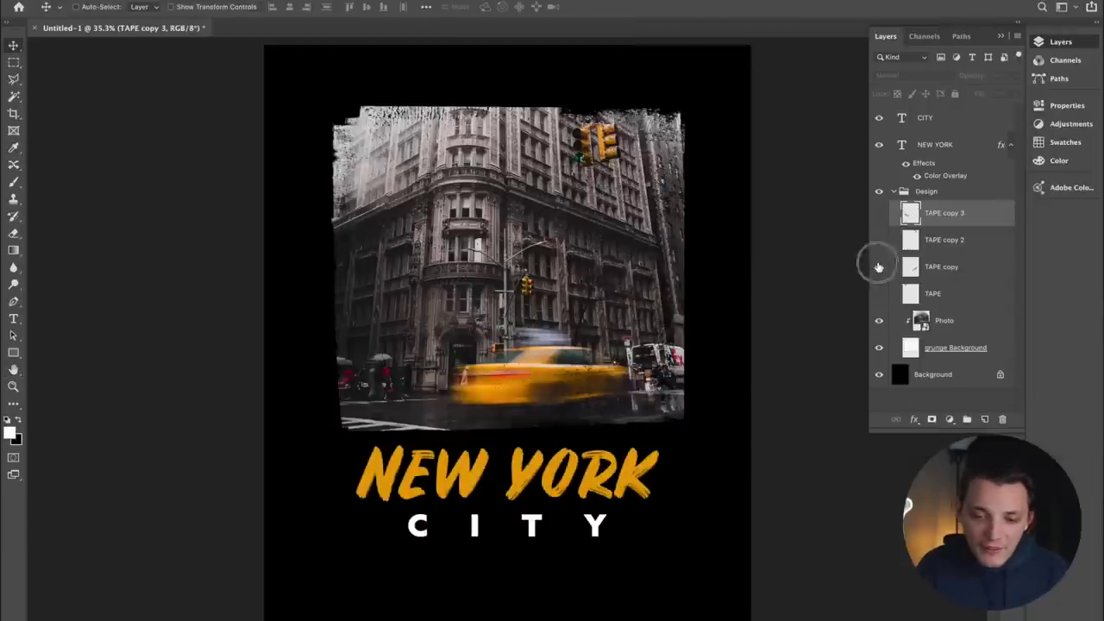
Show the TAPE layer and move its strip down onto the photo's upper-left corner
left_click(878, 266)
left_click(878, 293)
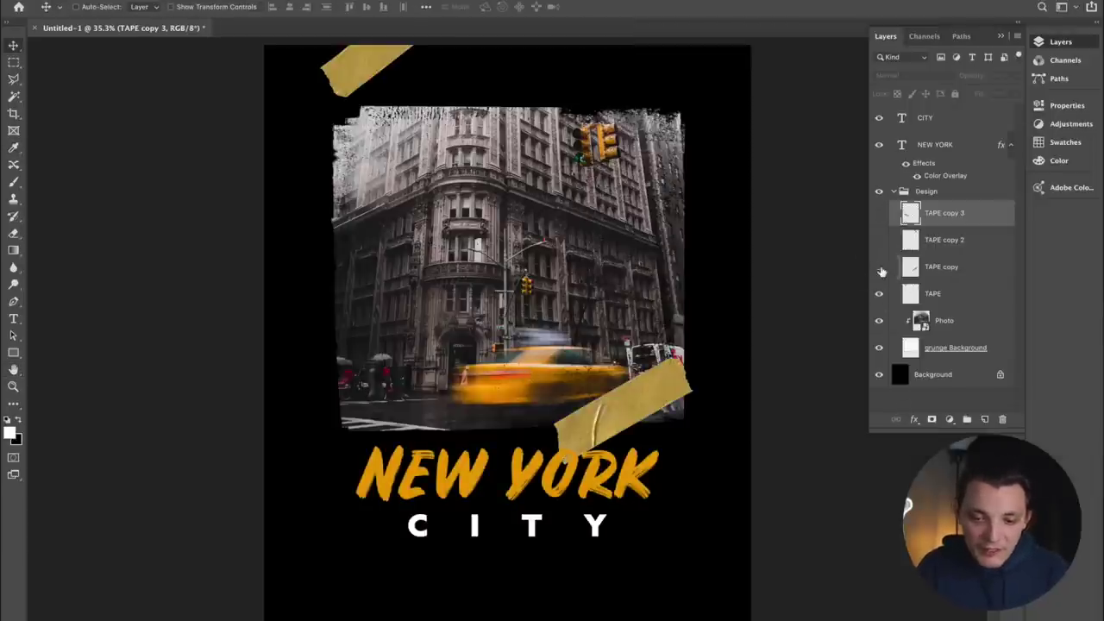
left_click(878, 267)
left_click(935, 301)
left_click_drag(403, 74, 403, 179)
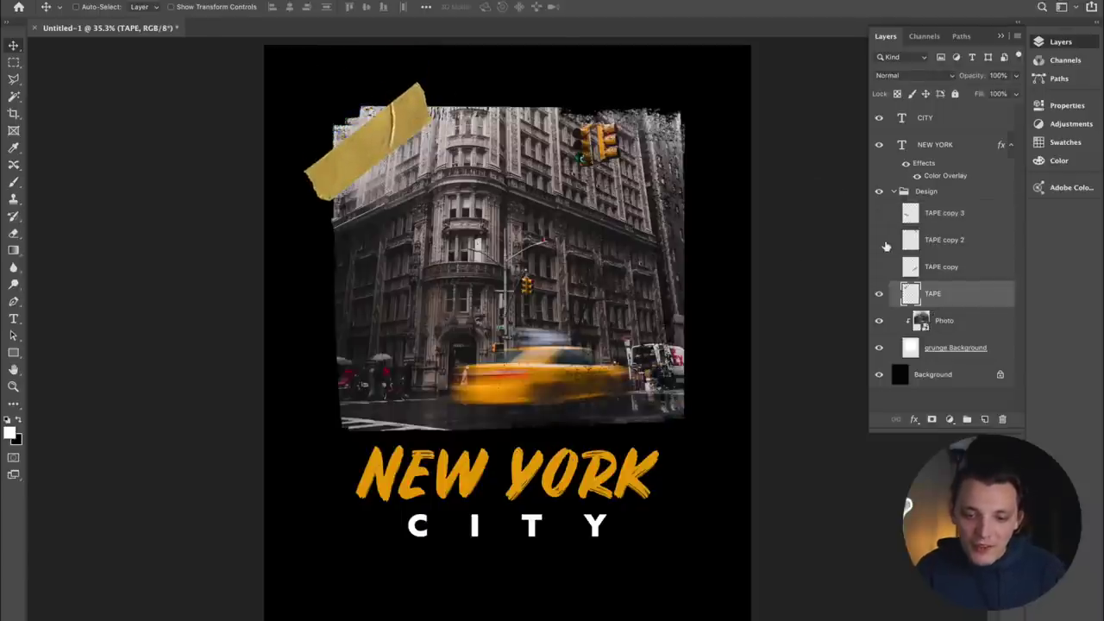
Show the TAPE copy layer, scale its strip down and place it over the photo's lower-right corner
left_click(879, 266)
left_click(940, 267)
left_click_drag(595, 369, 660, 382)
key("ctrl+t")
left_click_drag(724, 330, 679, 371)
key("Return")
left_click_drag(622, 395, 654, 379)
Scale the upper-left tape strip down and reposition it over the photo's corner
left_click(879, 293)
left_click(878, 293)
left_click(940, 294)
key("ctrl+t")
left_click_drag(434, 81, 401, 113)
left_click_drag(371, 173, 371, 138)
key("Return")
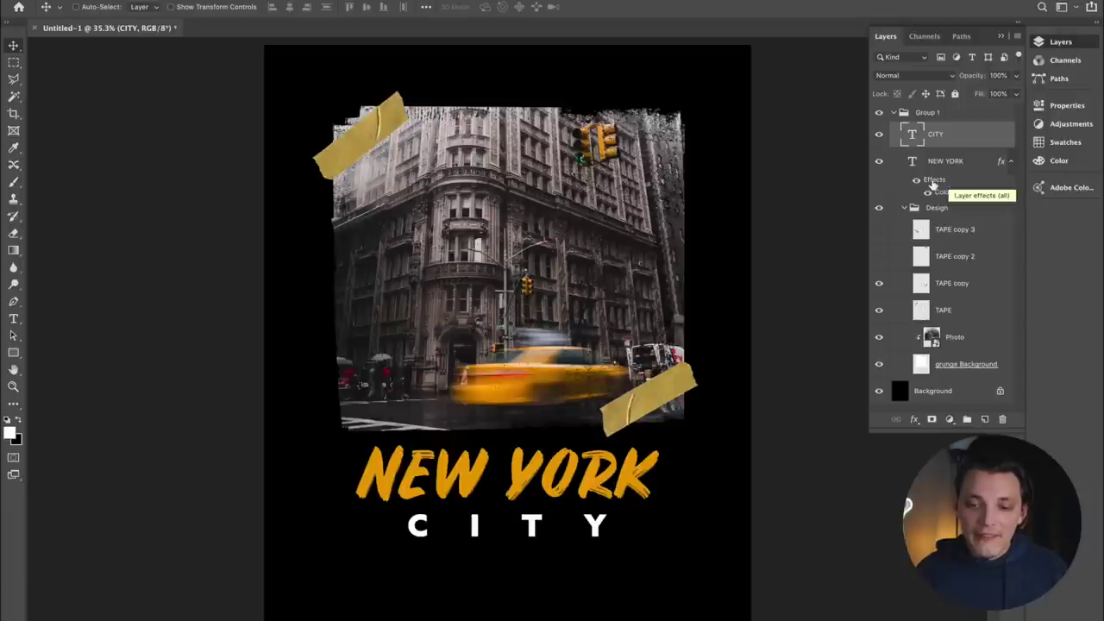
Copy the orange Color Overlay onto the CITY text and recolour it with a grey sampled from the building in the photo
left_click_drag(932, 183, 933, 144)
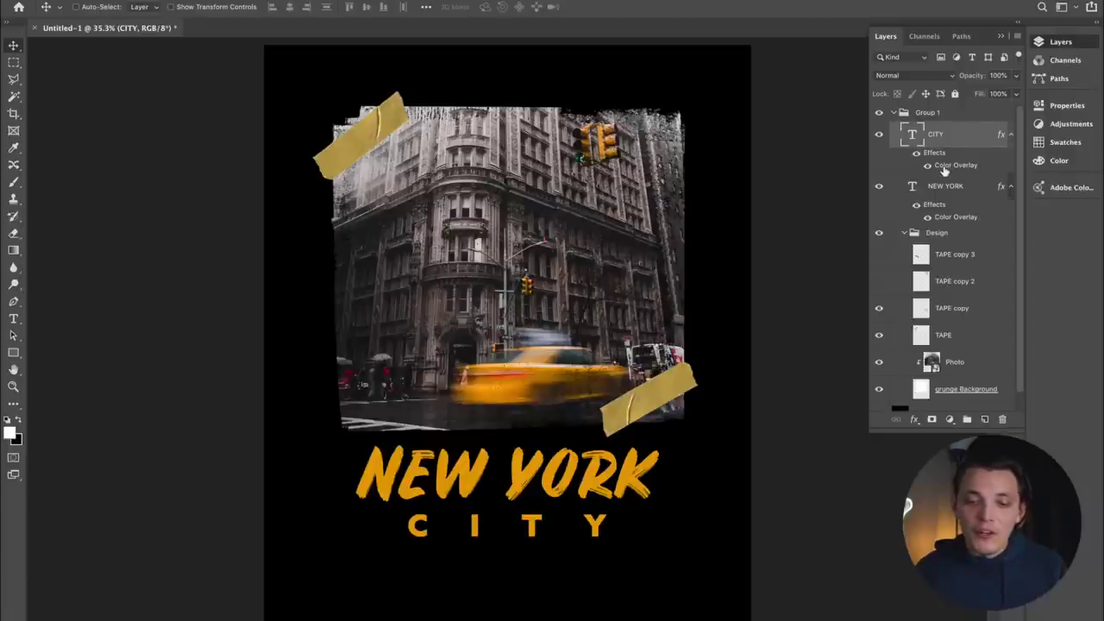
double_click(943, 168)
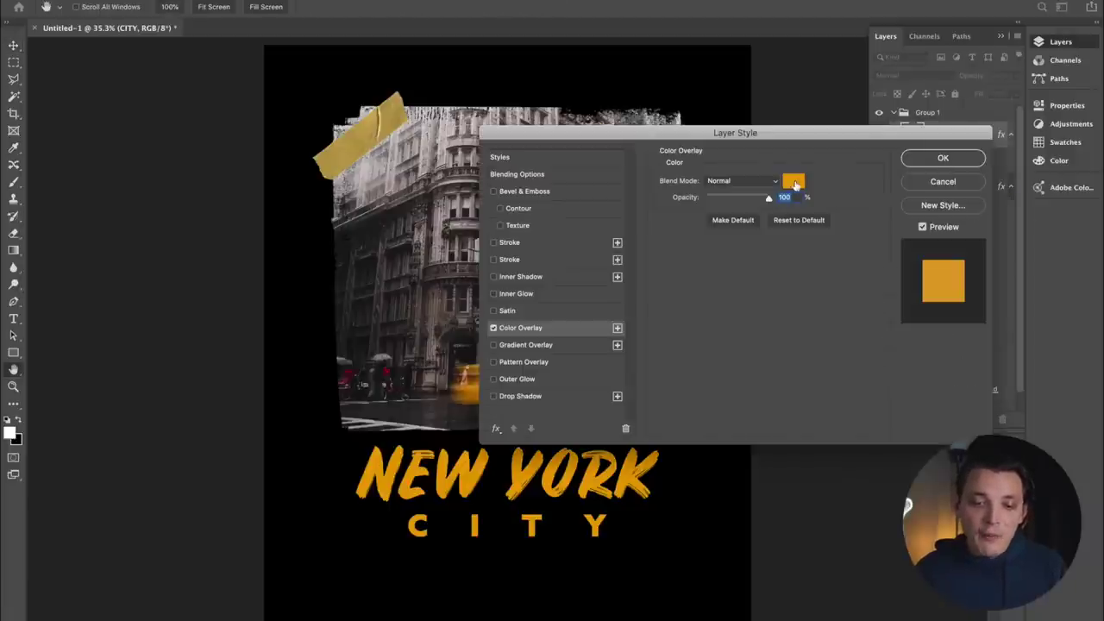
left_click(800, 184)
left_click(413, 157)
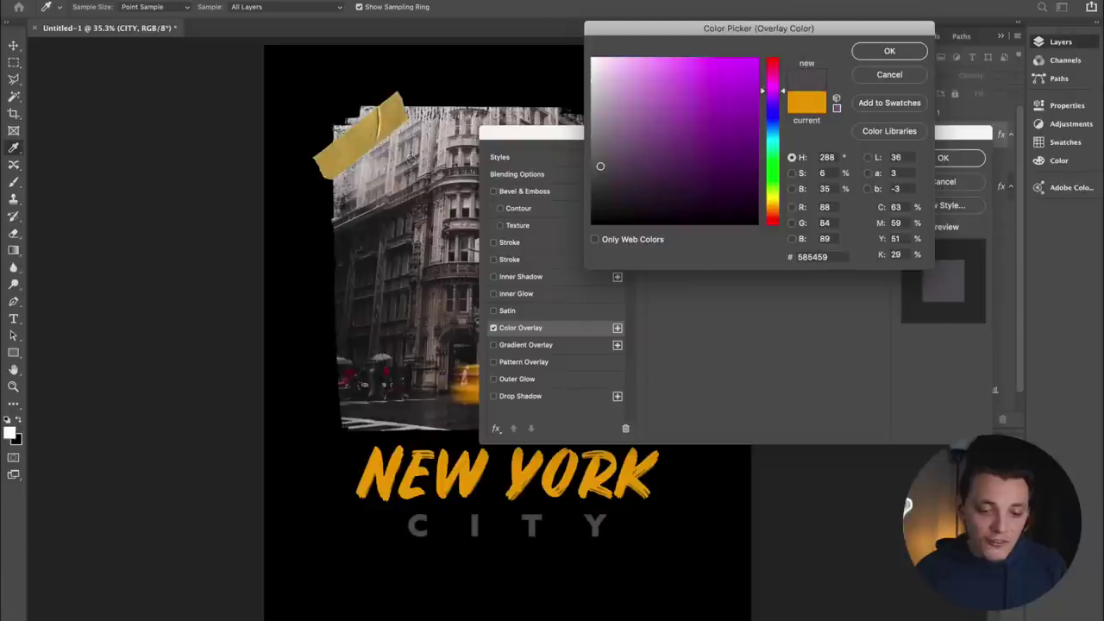
left_click(393, 155)
left_click(380, 194)
left_click(375, 198)
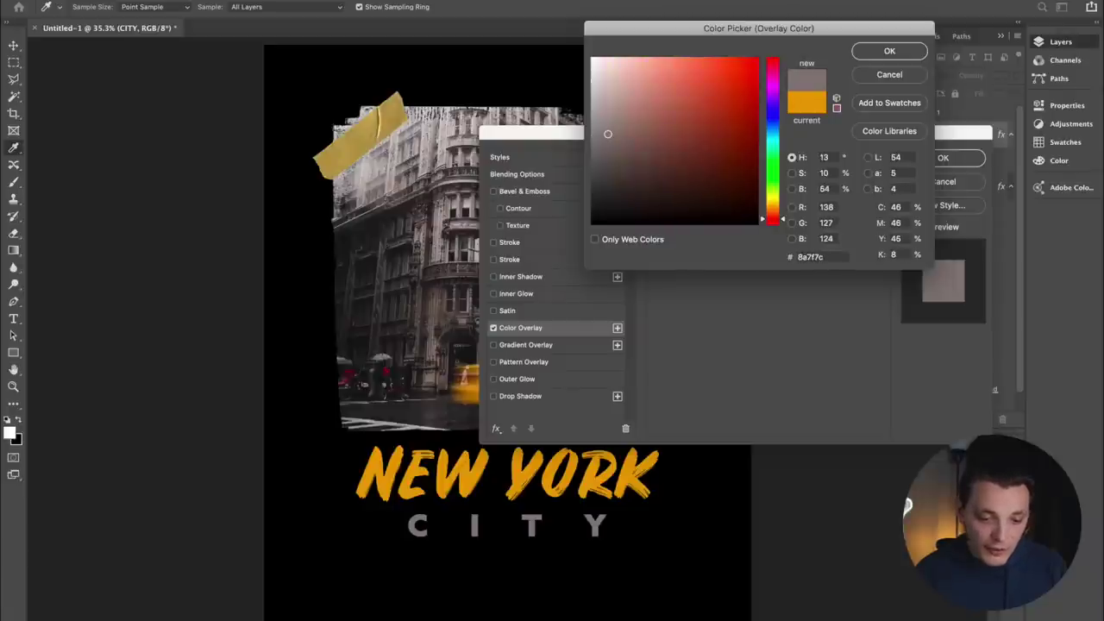
left_click(375, 198)
key("Return")
key("Return")
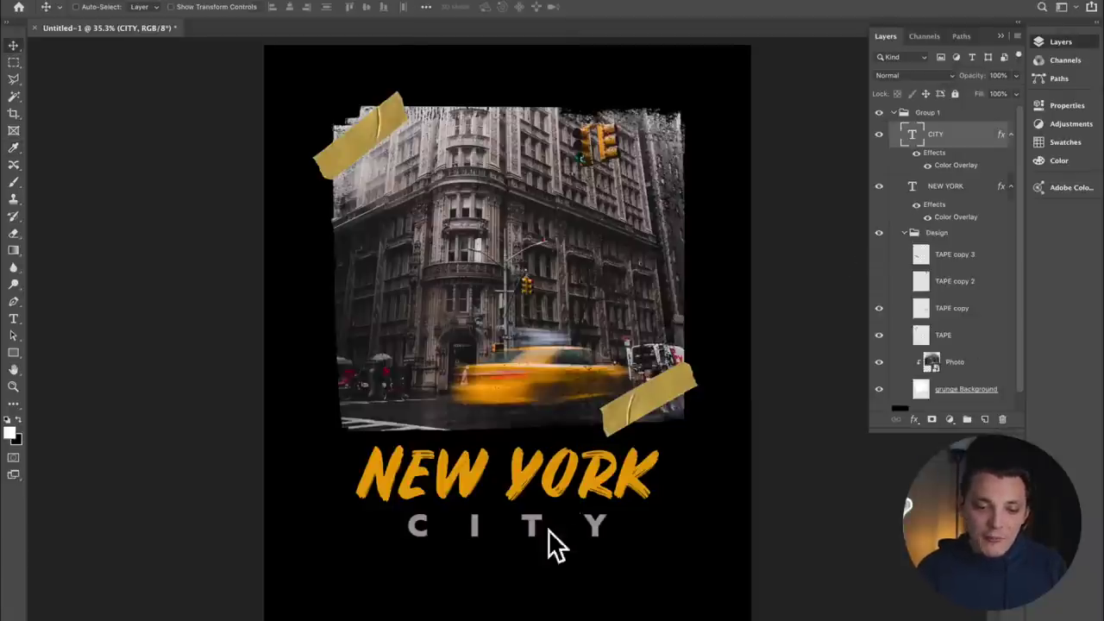